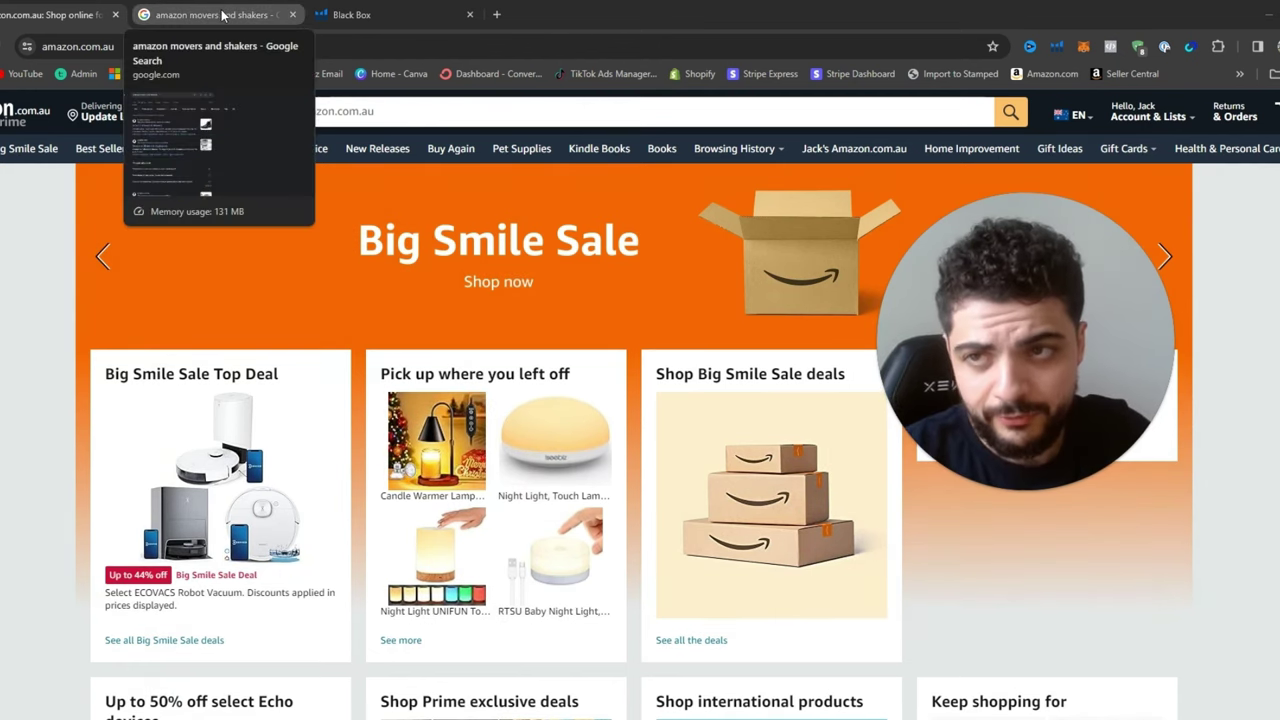
# Open the Amazon.com.au Movers & Shakers page from the Google results for "amazon movers and shakers".
pyautogui.click(221, 16)
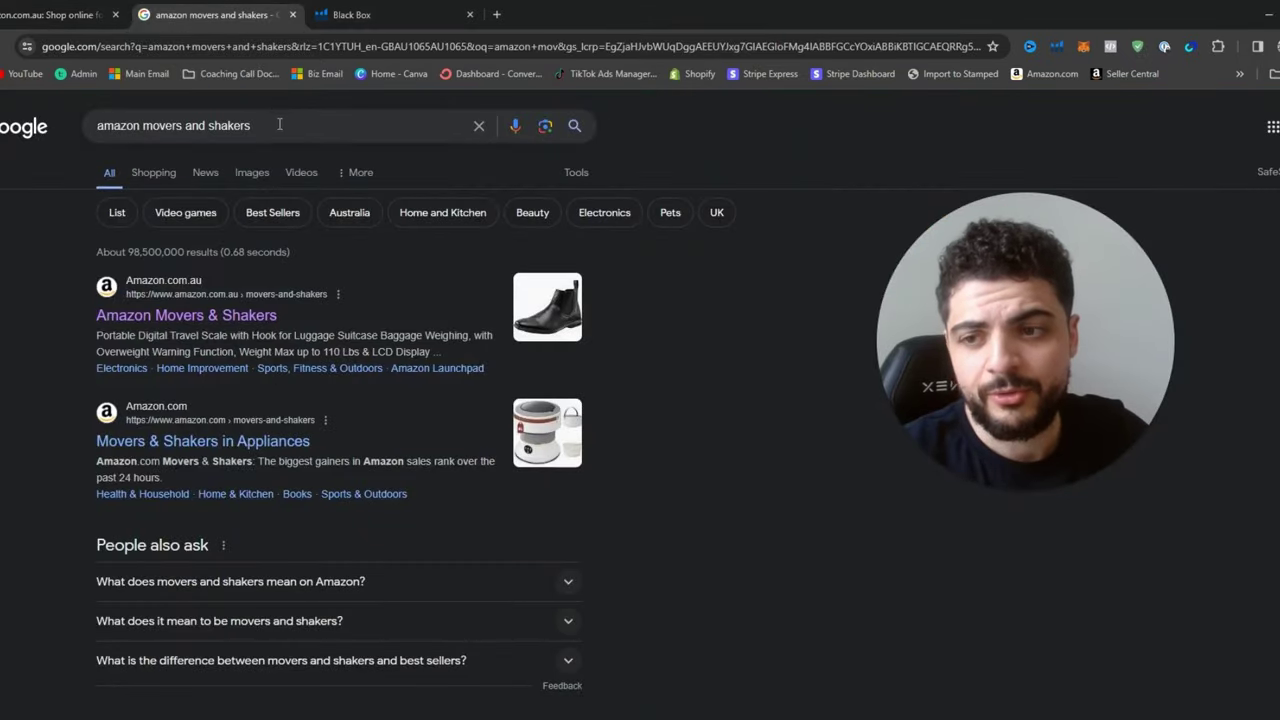
pyautogui.click(186, 315)
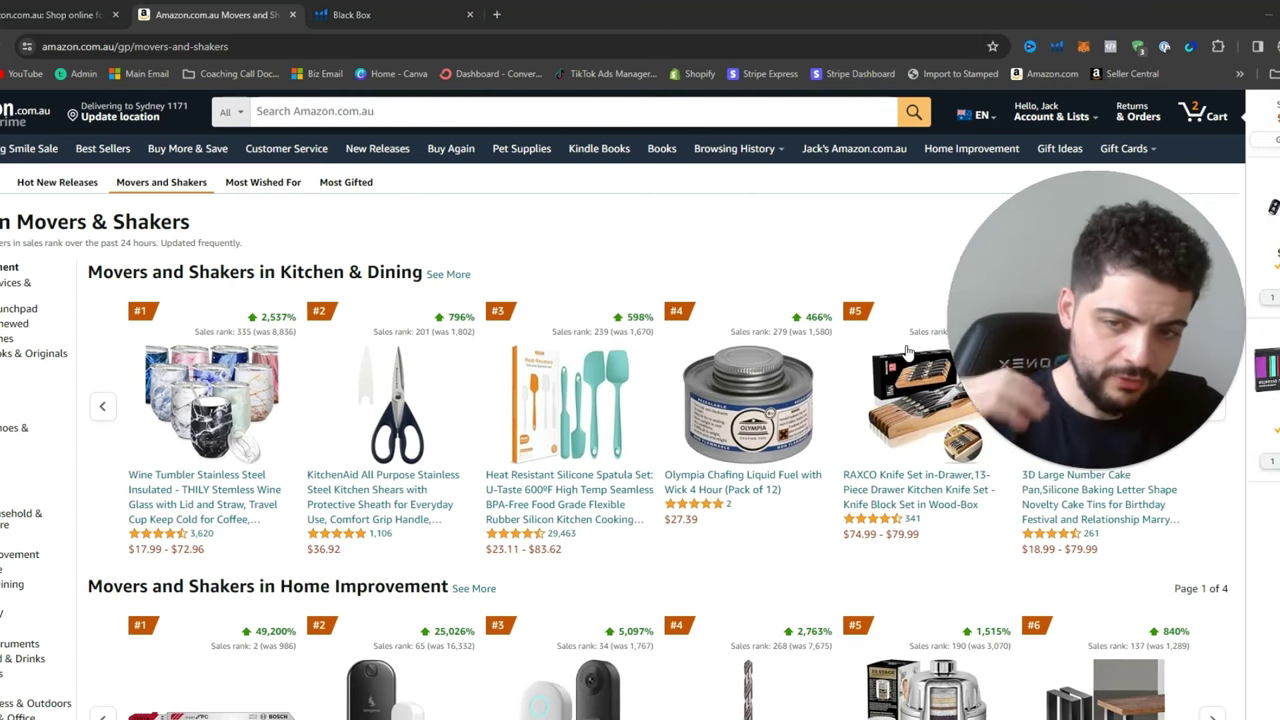
# Examine the products, sales rank gains and prices across the Movers & Shakers categories, from Kitchen & Dining through Beauty.
pyautogui.scroll(-2, 567, 377)
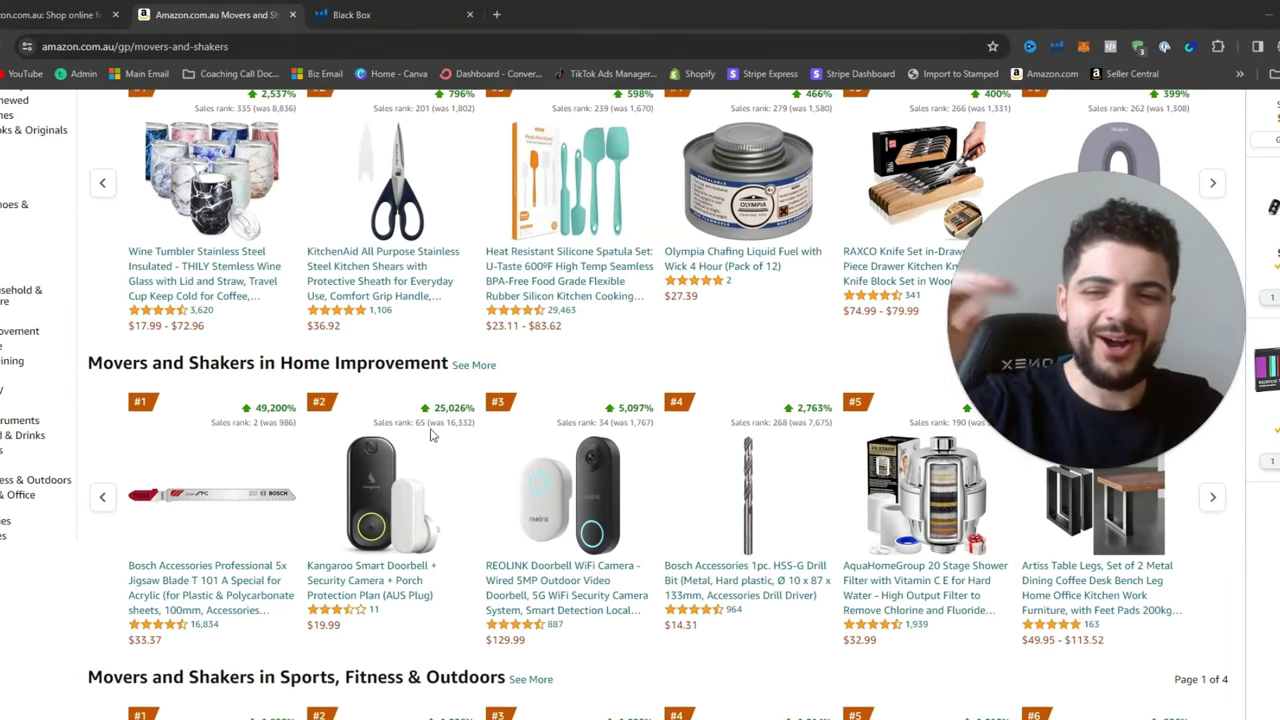
pyautogui.scroll(-4, 480, 415)
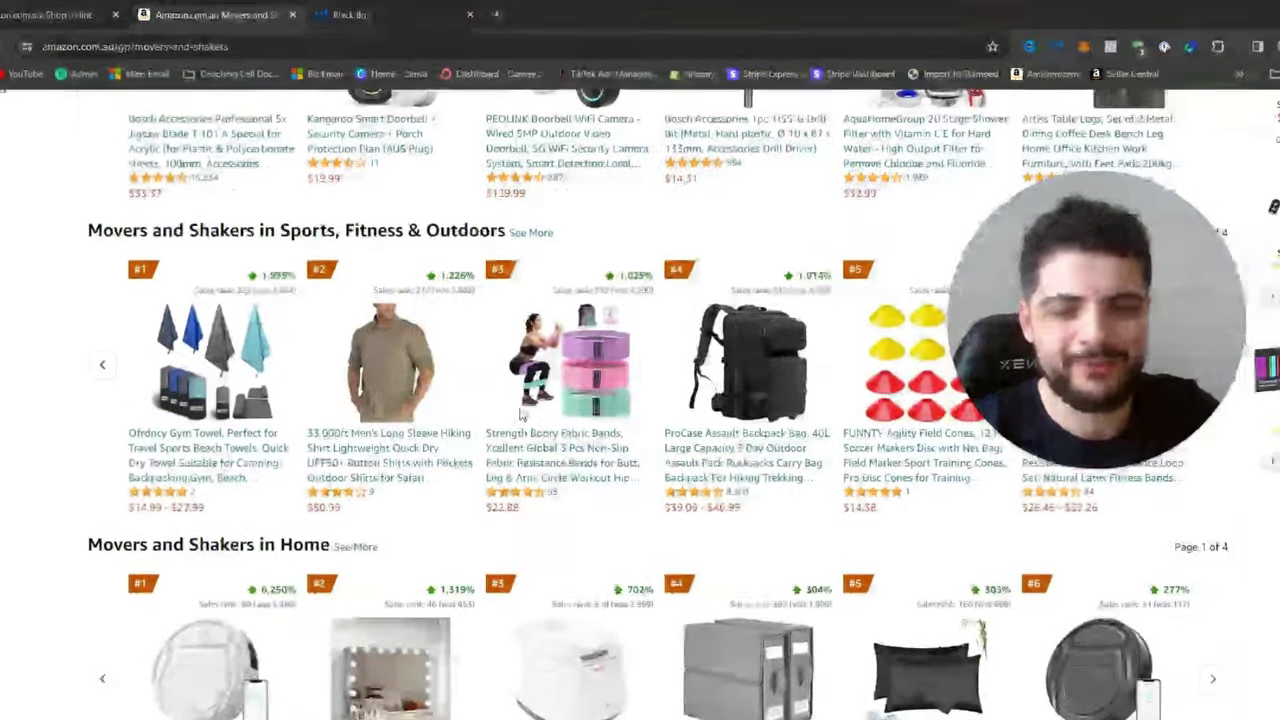
pyautogui.scroll(-7, 575, 395)
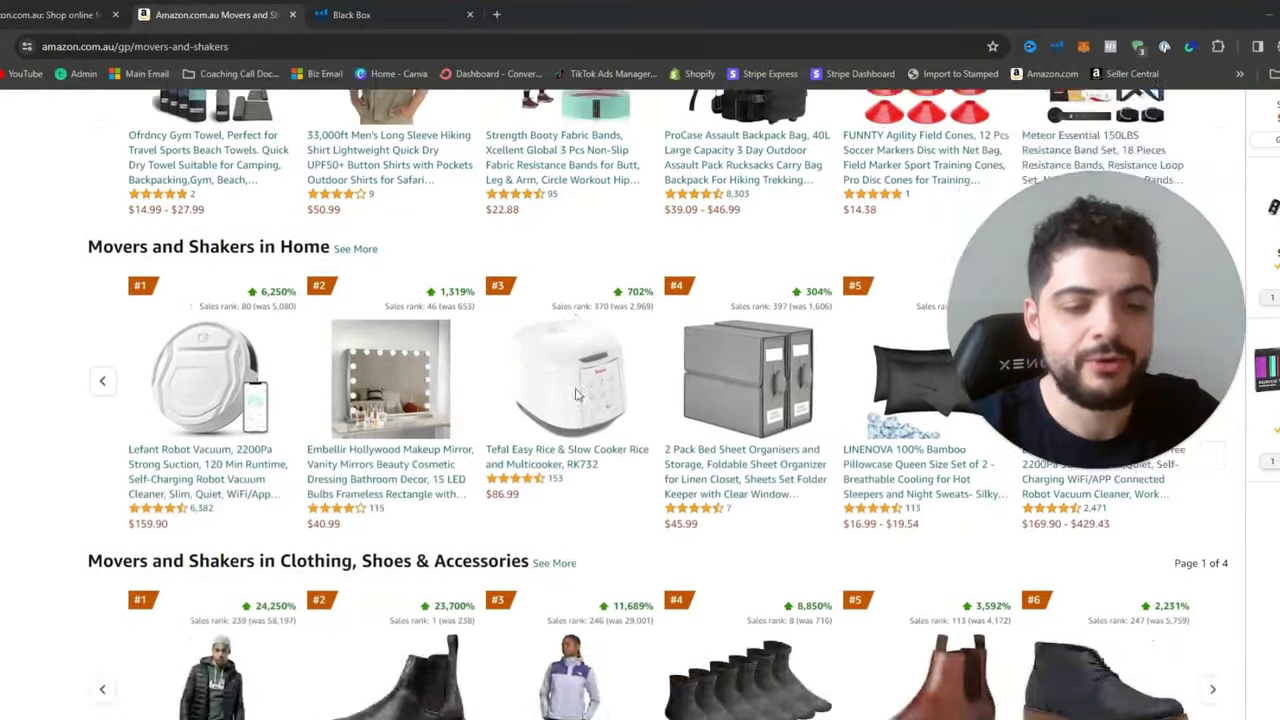
pyautogui.scroll(-2, 630, 410)
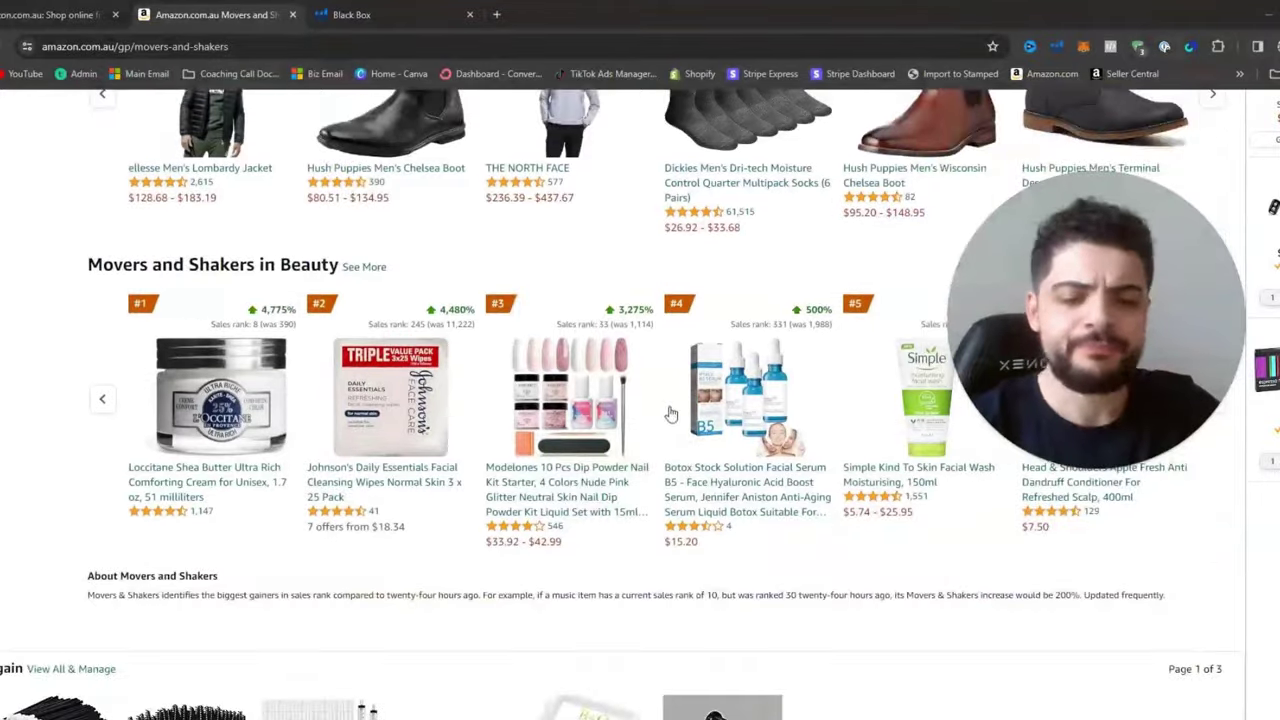
pyautogui.scroll(1, 672, 414)
pyautogui.scroll(-2, 685, 418)
pyautogui.scroll(-1, 690, 420)
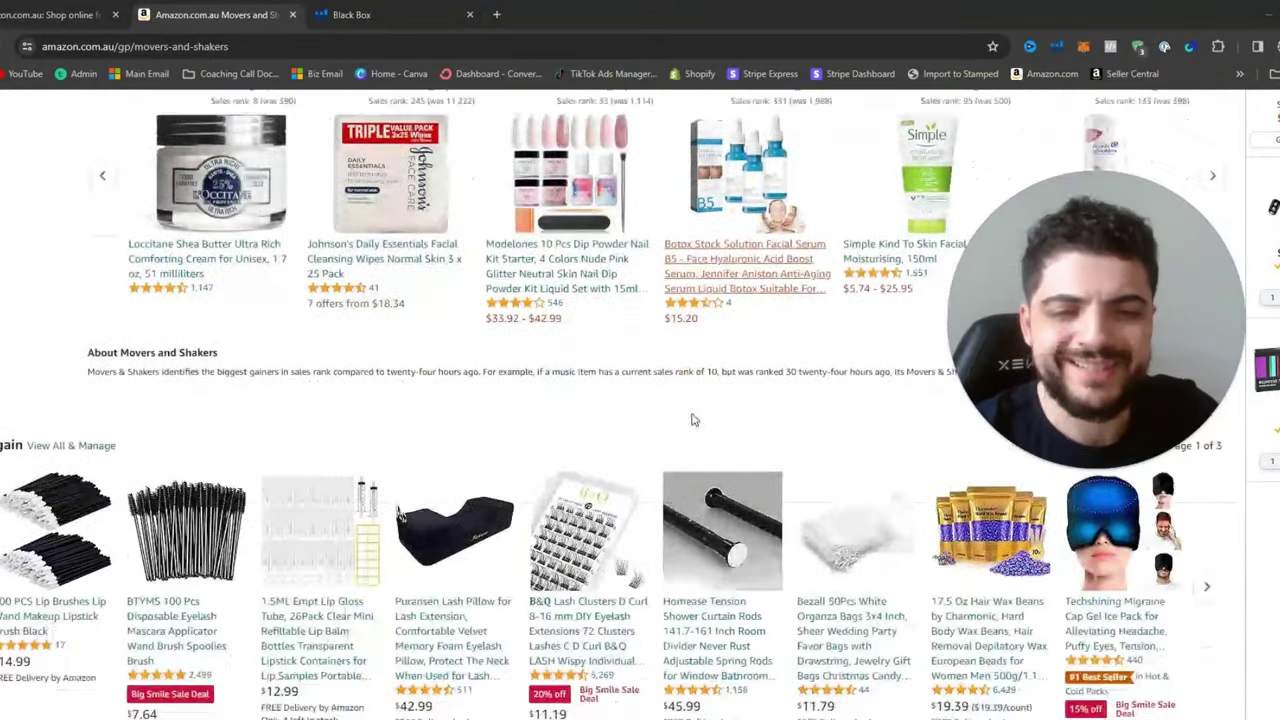
pyautogui.scroll(11, 690, 420)
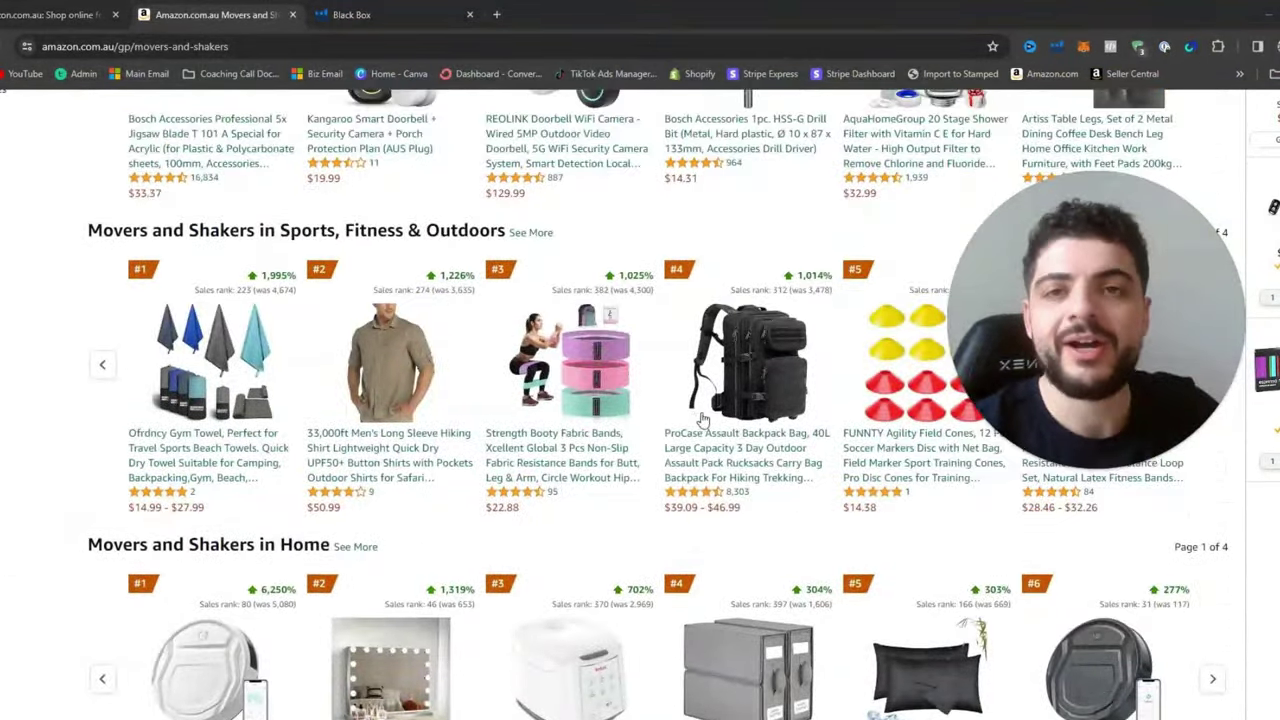
pyautogui.scroll(5, 700, 410)
pyautogui.moveTo(1040, 343); pyautogui.dragTo(972, 322)
pyautogui.scroll(-4, 693, 380)
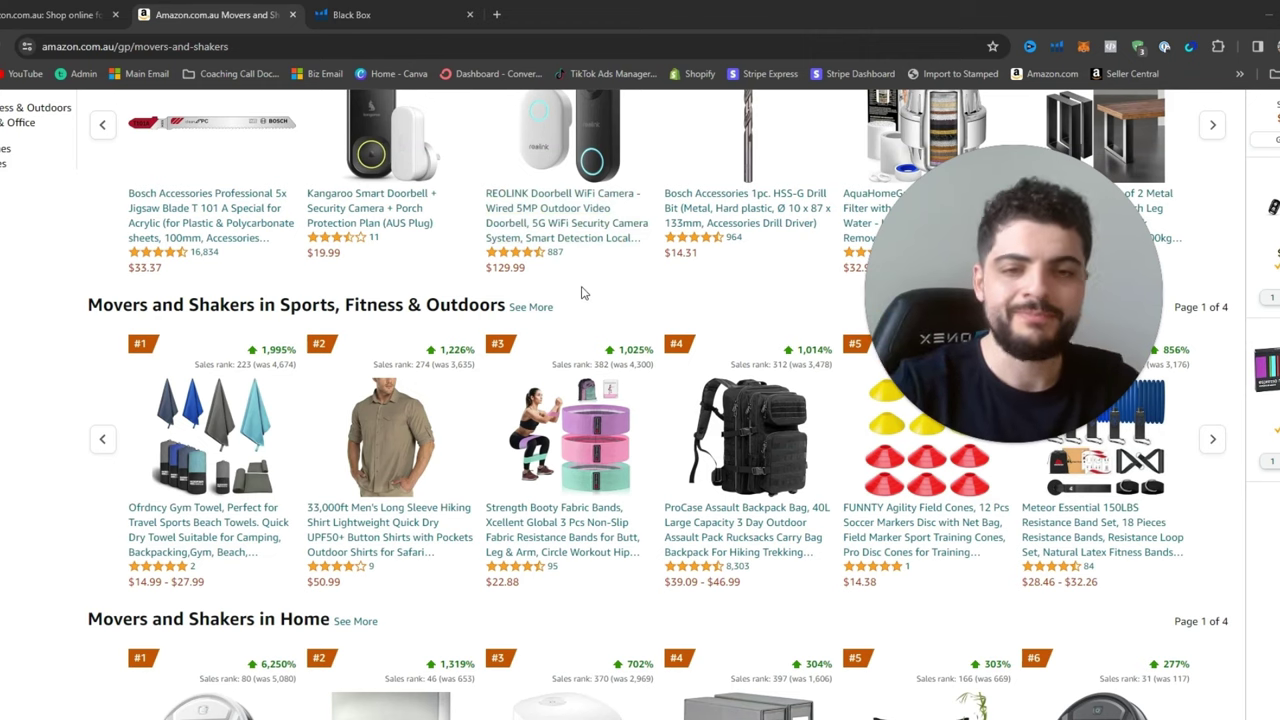
# Open the listing for the 2 Pack Bed Sheet Organisers and Storage from the Movers and Shakers in Home category.
pyautogui.scroll(4, 585, 290)
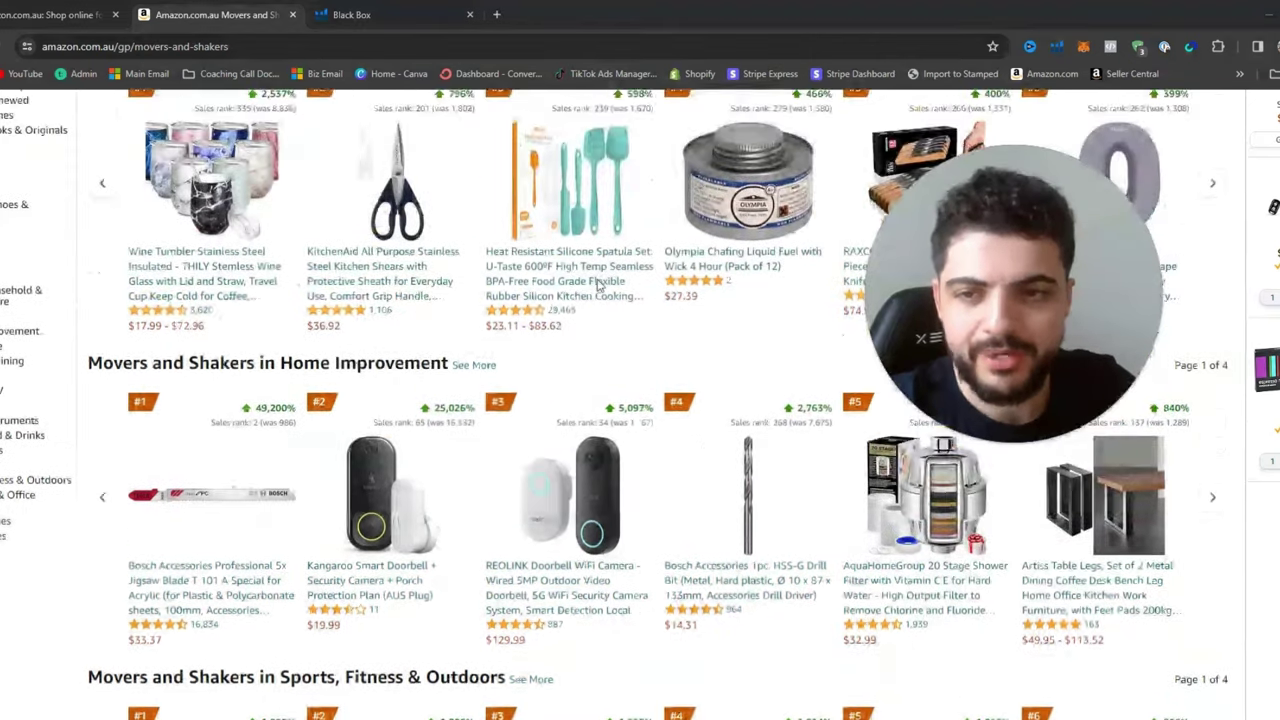
pyautogui.scroll(2, 598, 285)
pyautogui.scroll(-3, 540, 284)
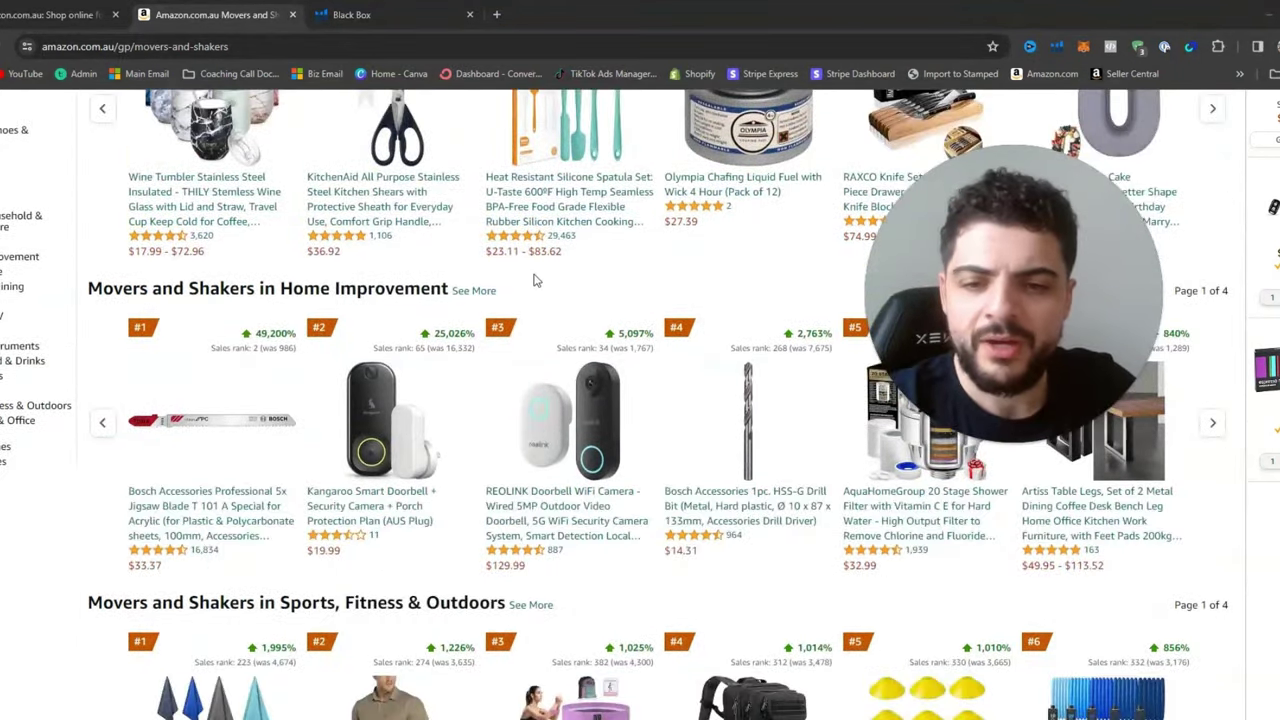
pyautogui.scroll(-6, 535, 283)
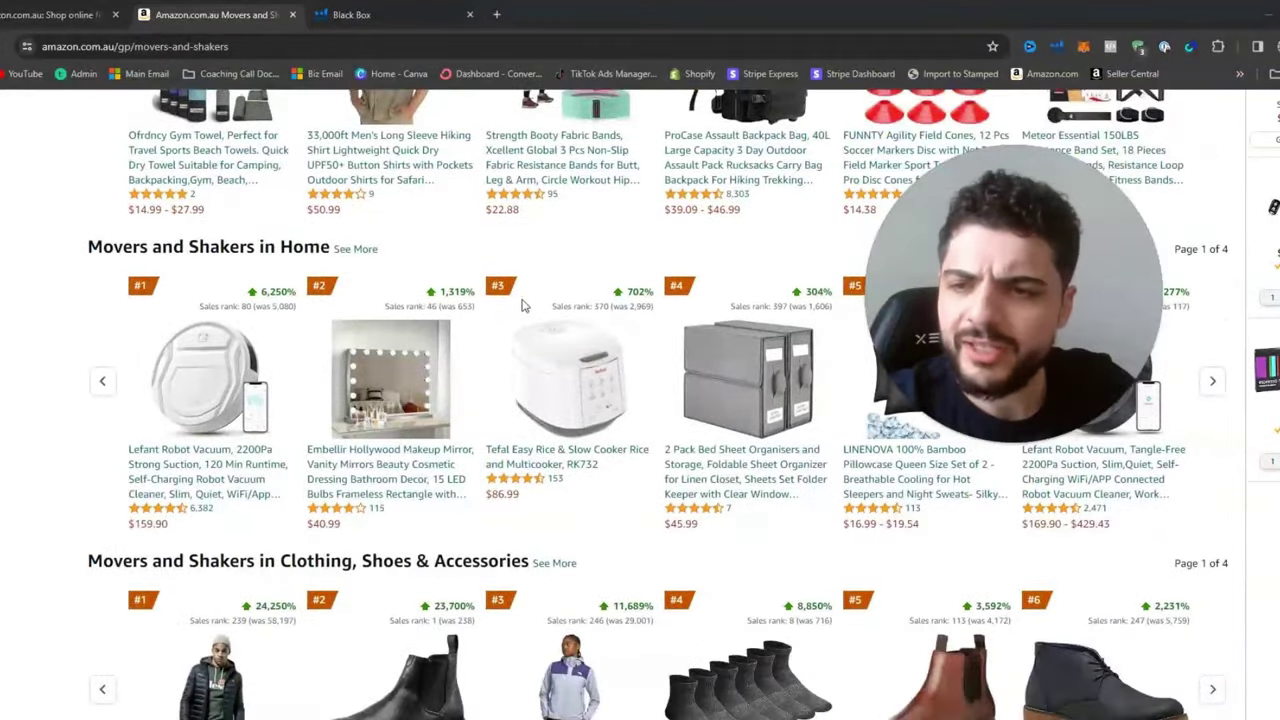
pyautogui.scroll(1, 525, 303)
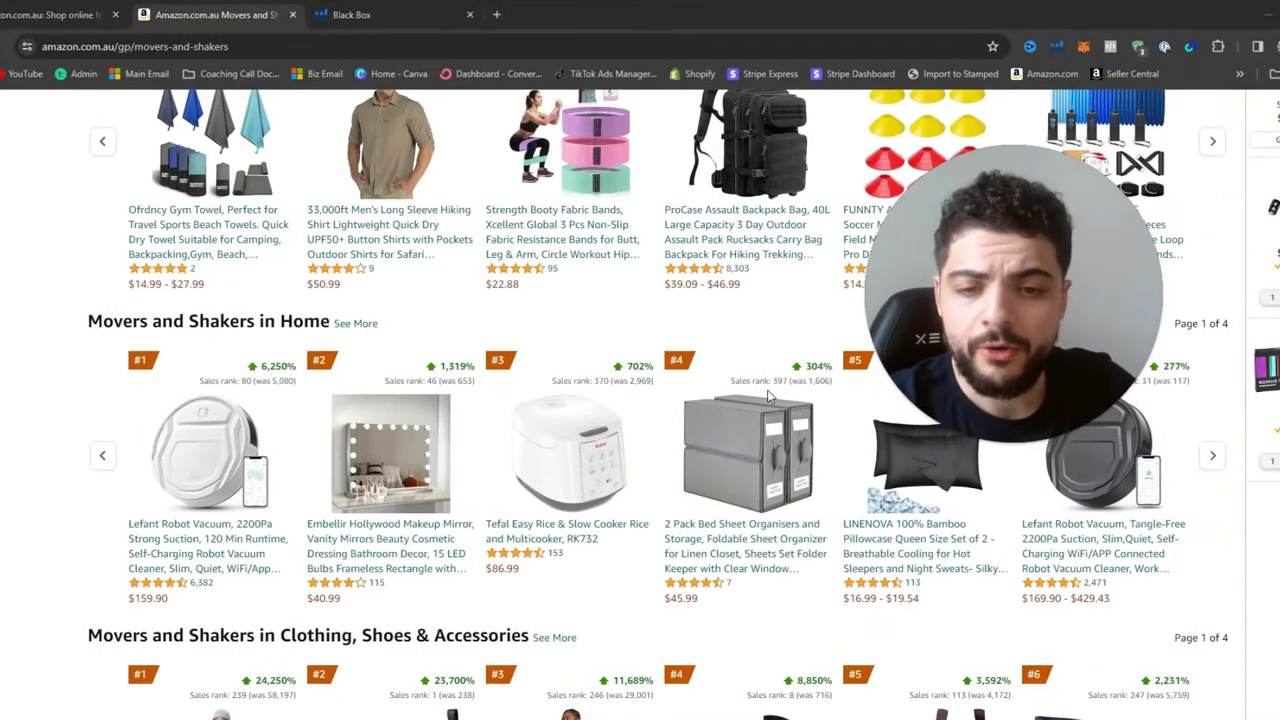
pyautogui.moveTo(973, 328); pyautogui.dragTo(1009, 247)
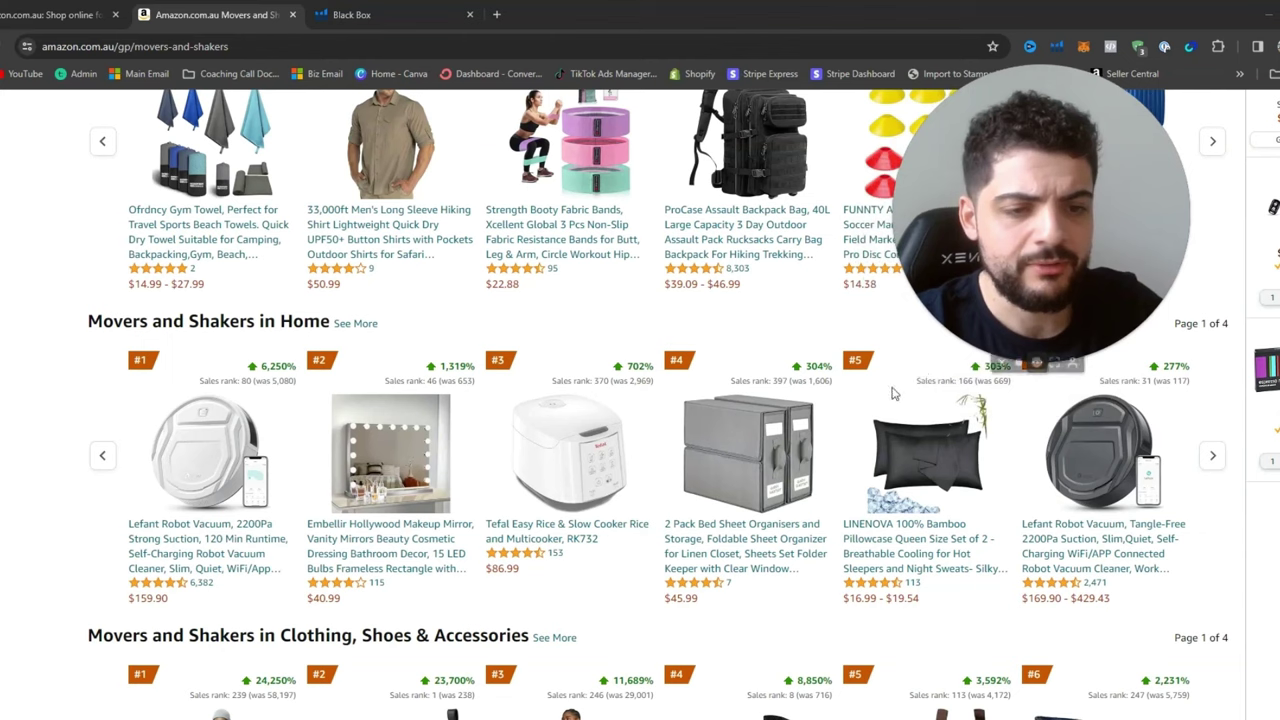
pyautogui.click(740, 452)
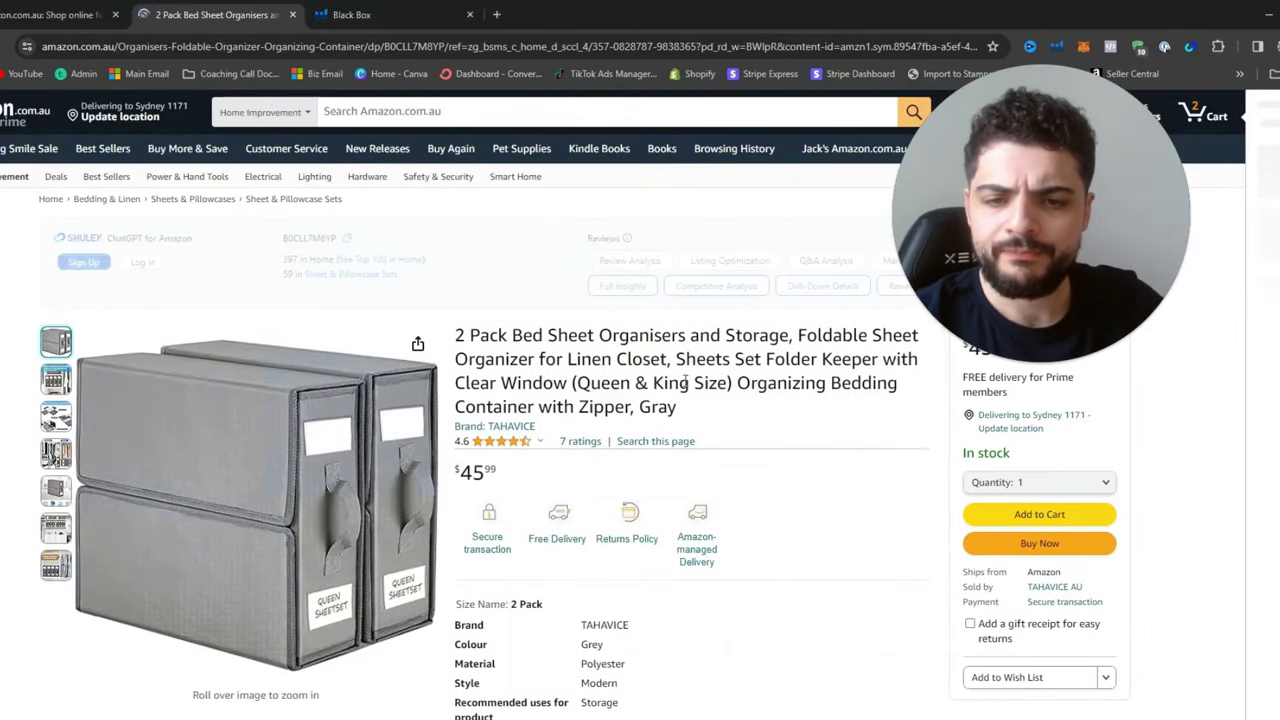
# Examine the bed sheet organiser's listing details, gallery images and product summary.
pyautogui.scroll(-1, 735, 428)
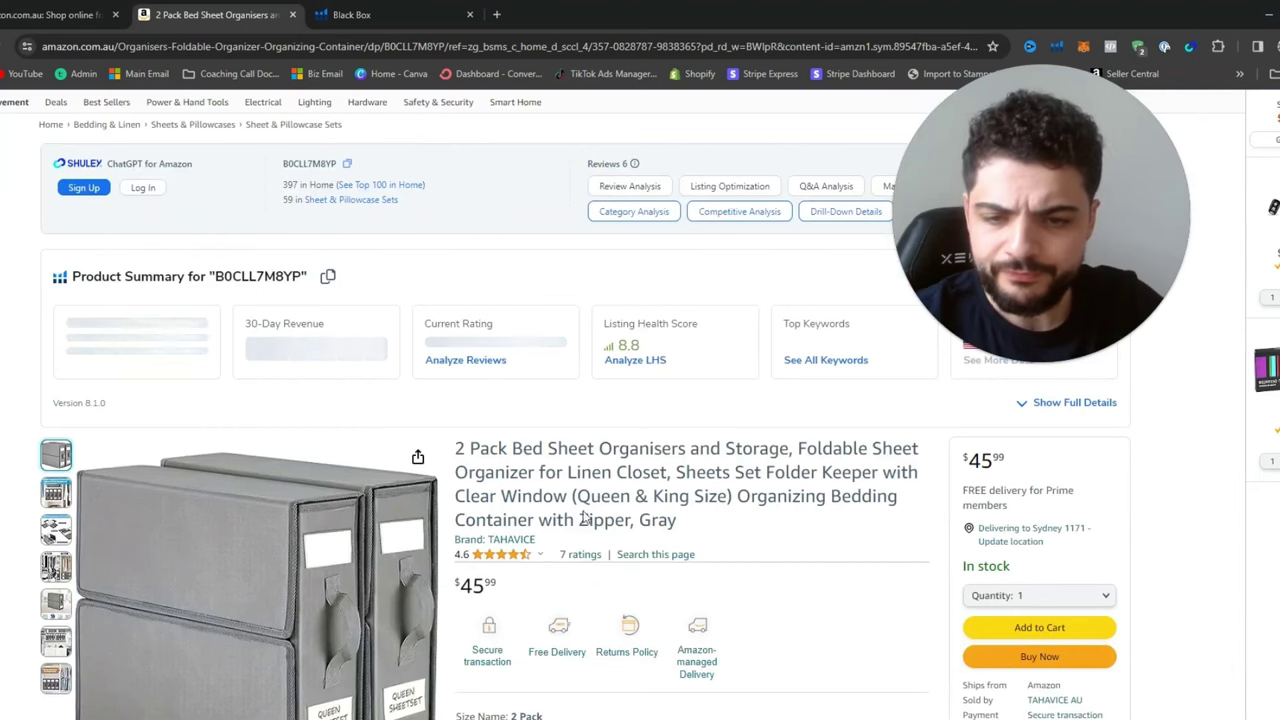
pyautogui.scroll(-1, 590, 510)
pyautogui.scroll(-2, 614, 443)
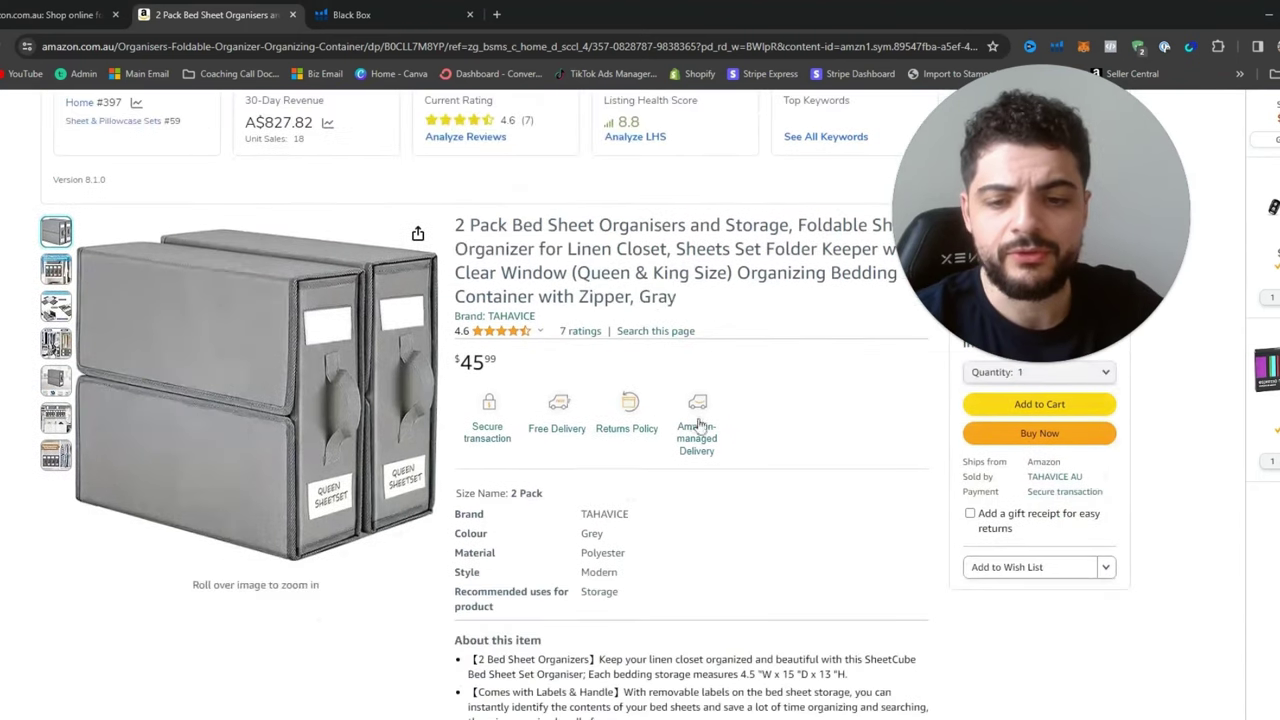
pyautogui.moveTo(57, 271)
pyautogui.moveTo(60, 317)
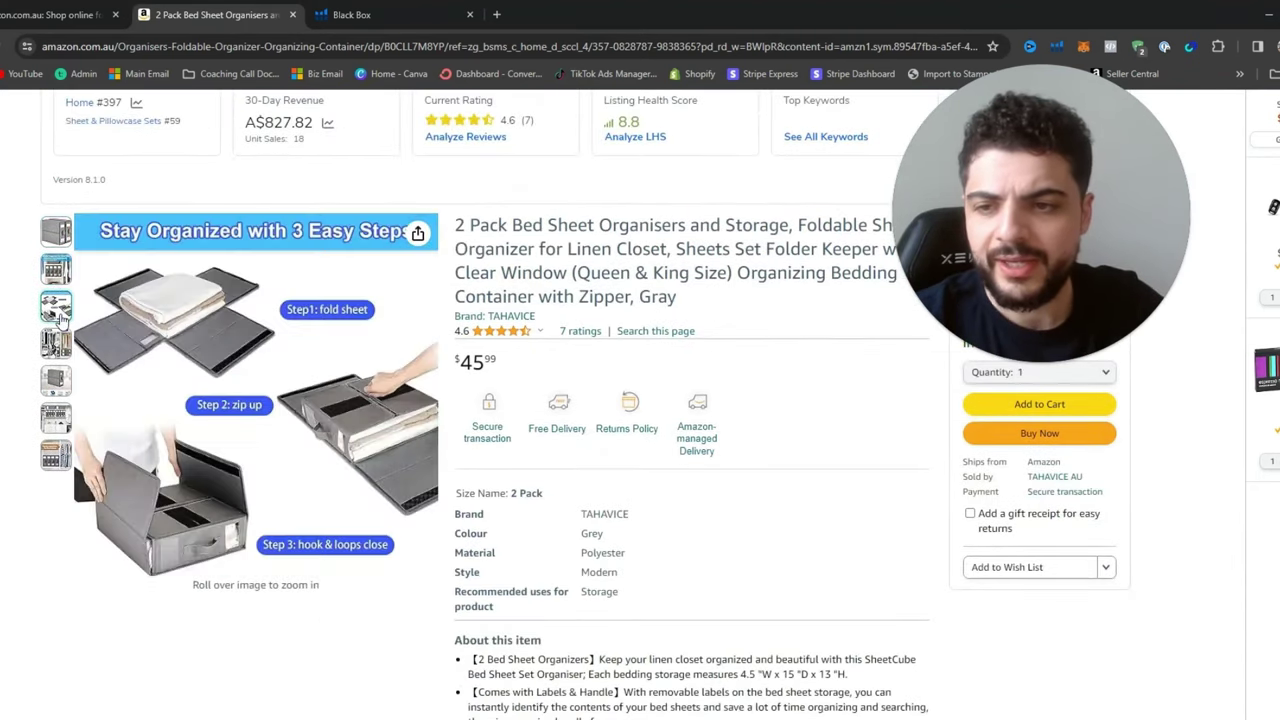
pyautogui.moveTo(56, 388)
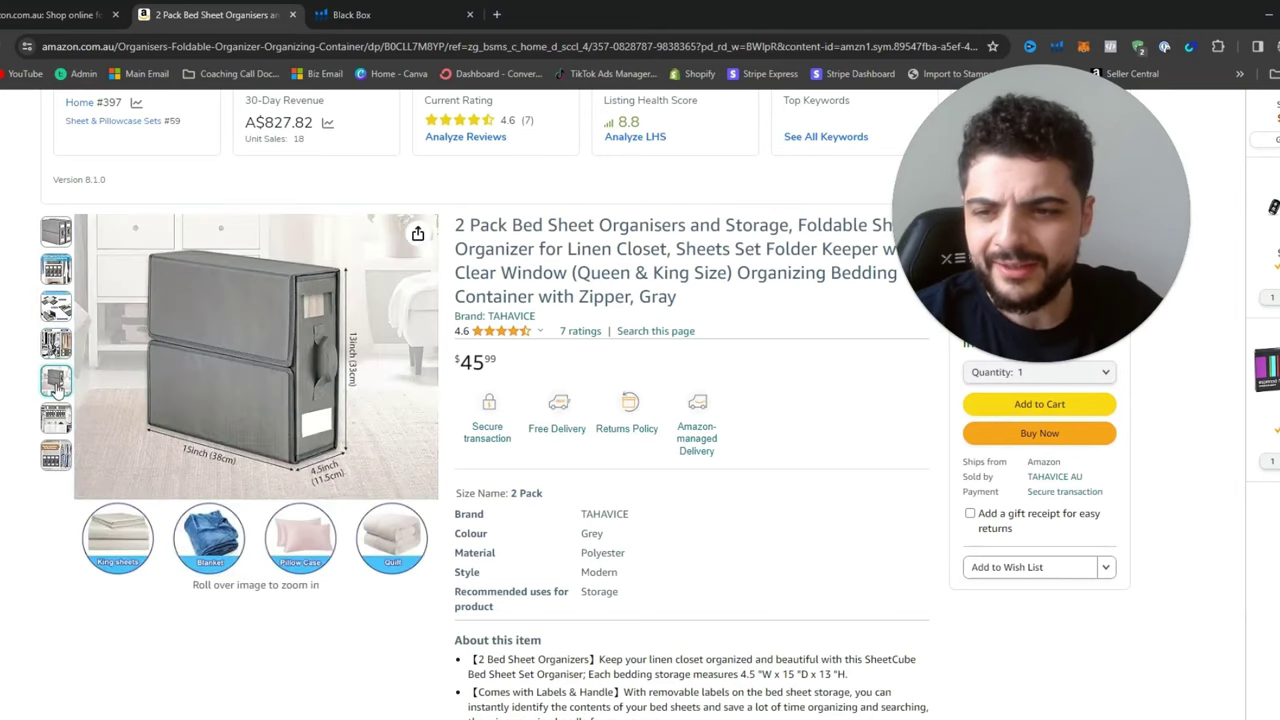
pyautogui.moveTo(55, 451)
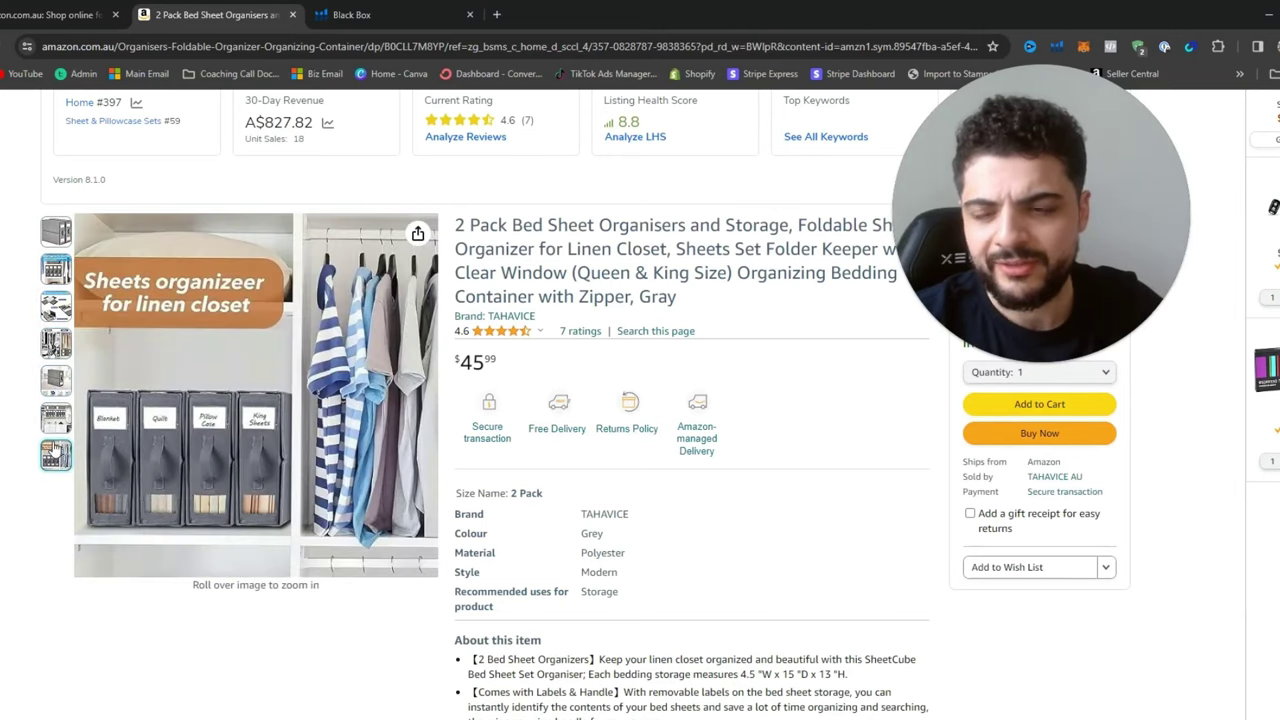
pyautogui.moveTo(56, 231)
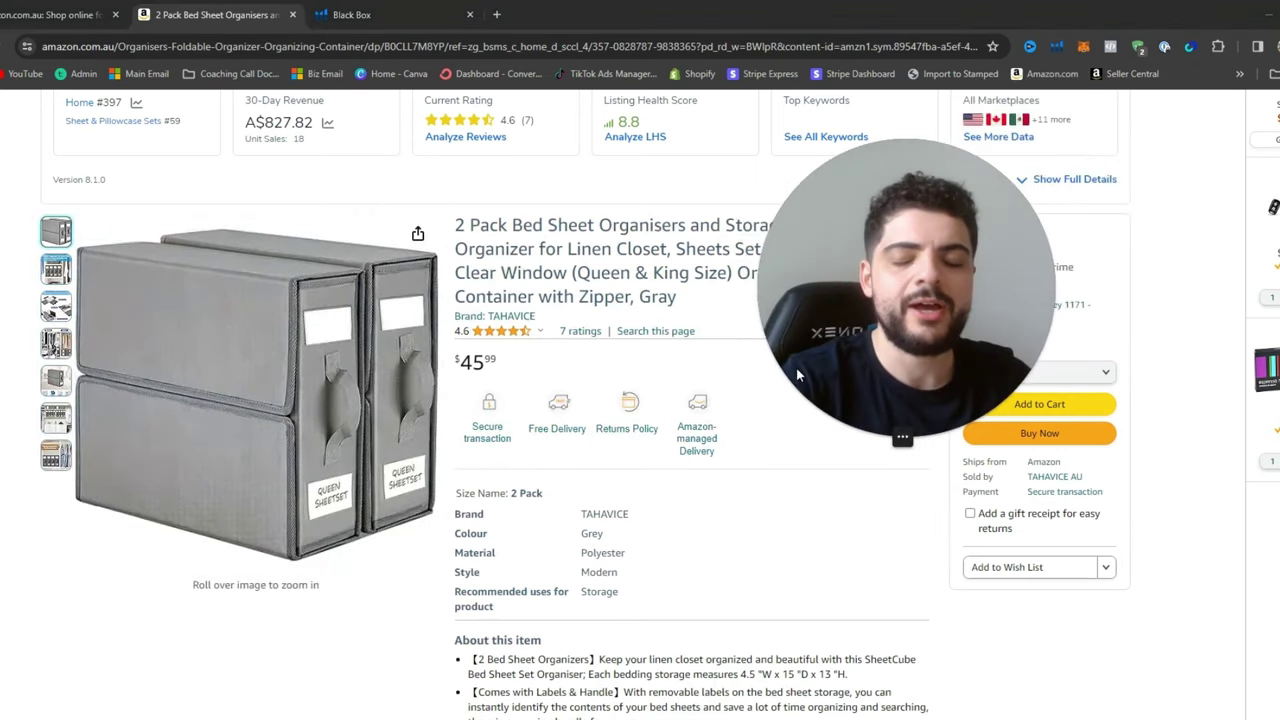
pyautogui.scroll(1, 680, 400)
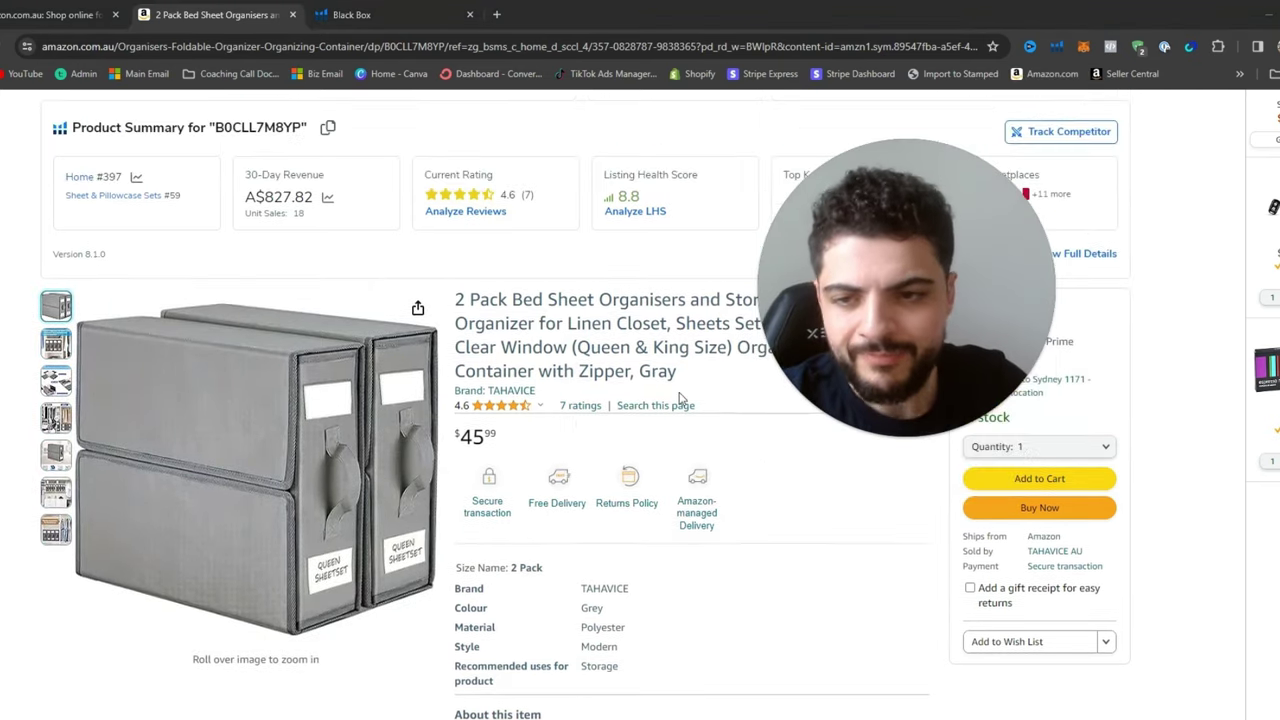
pyautogui.scroll(1, 825, 322)
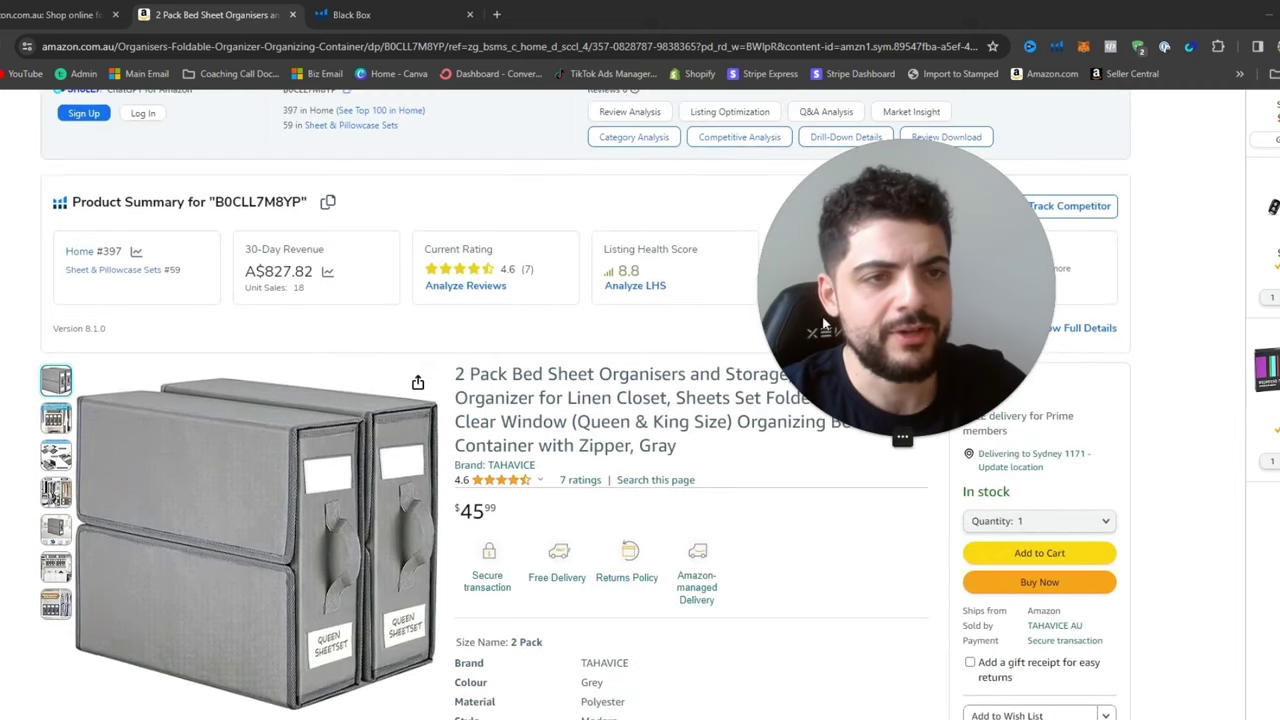
# Run Xray Amazon product research on the bed sheet organiser to check its sales and revenue.
pyautogui.click(1056, 46)
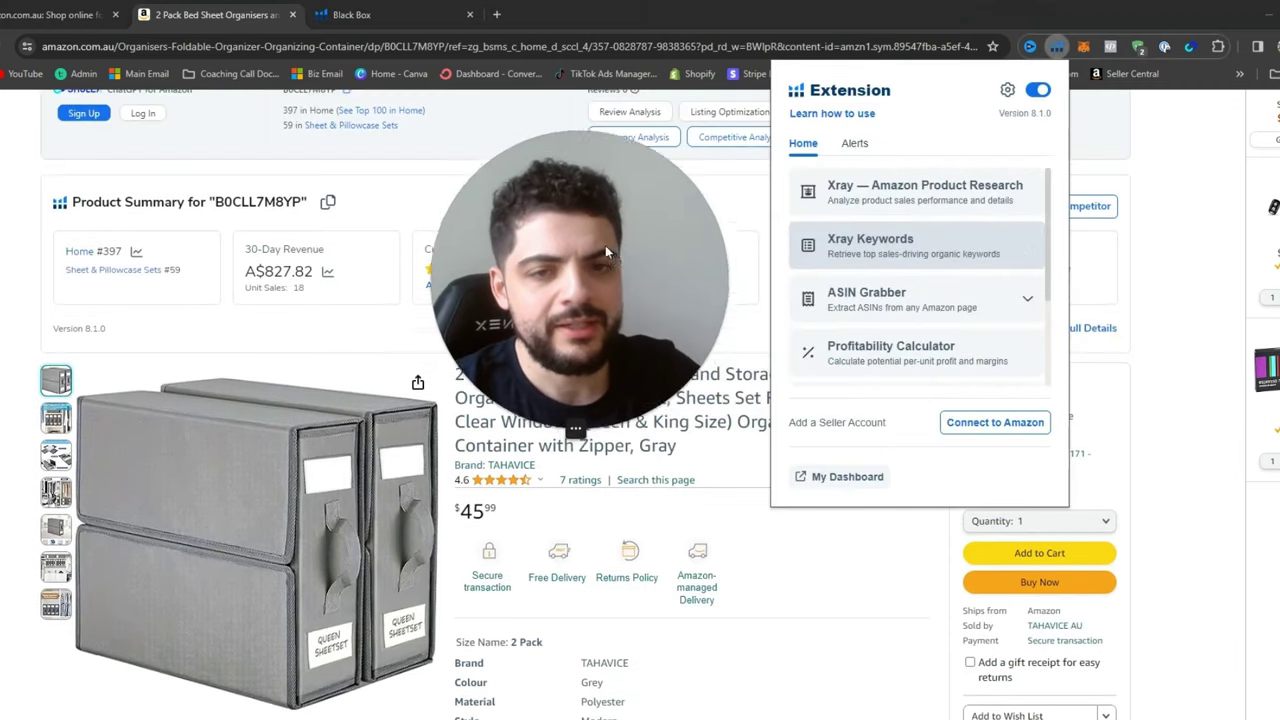
pyautogui.click(943, 200)
pyautogui.moveTo(326, 289); pyautogui.dragTo(1039, 556)
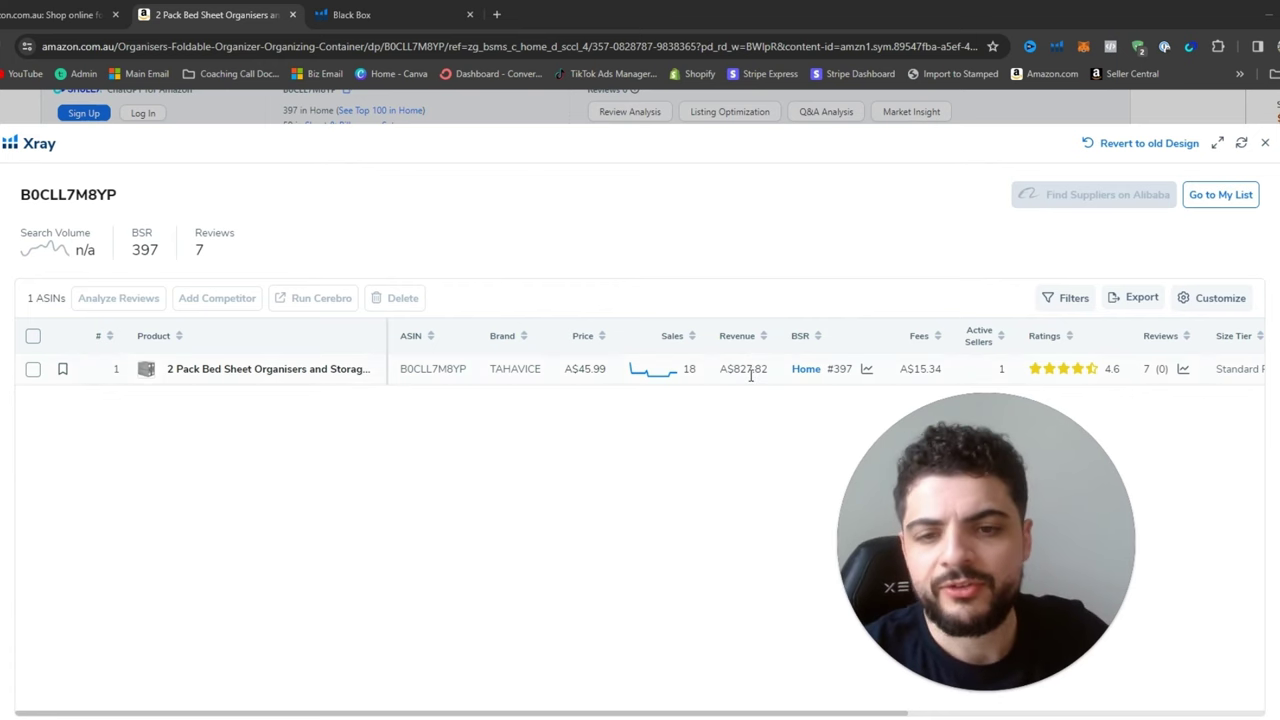
# Return to the Movers & Shakers page and open the Embellir Hollywood Makeup Mirror listing in the Home category.
pyautogui.hotkey('alt', 'Left')
pyautogui.moveTo(955, 530); pyautogui.dragTo(817, 249)
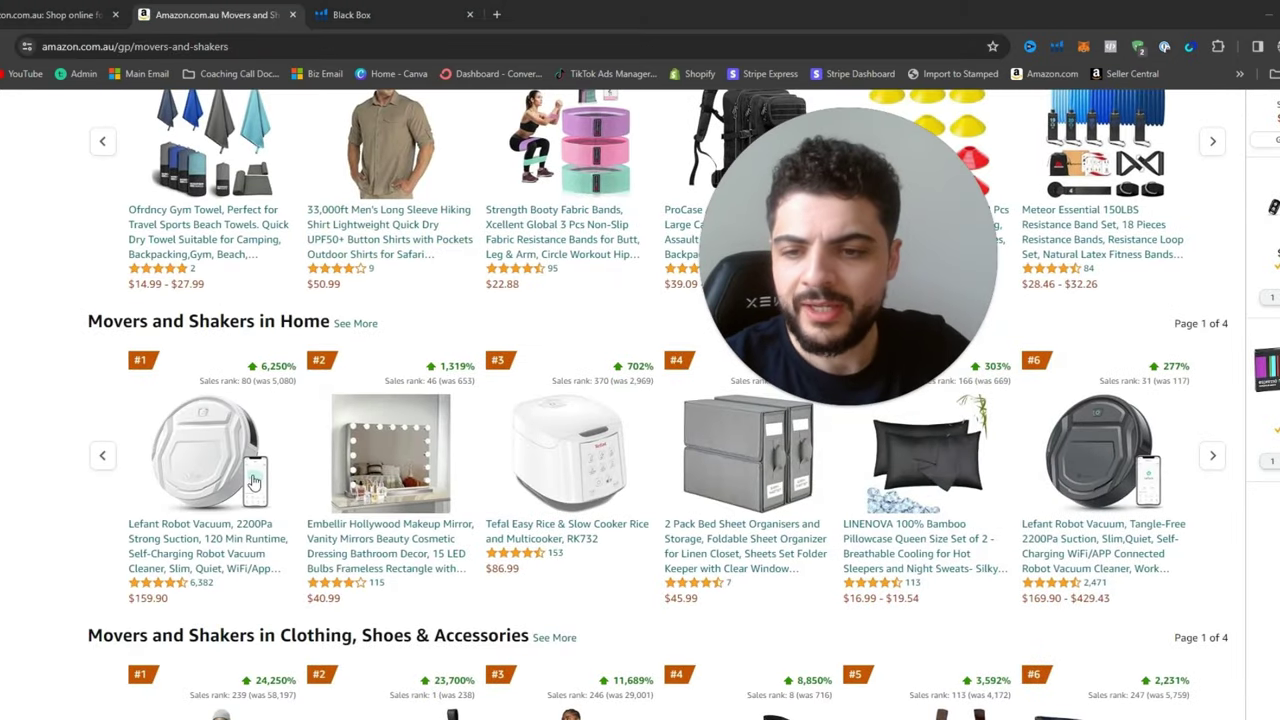
pyautogui.click(379, 484)
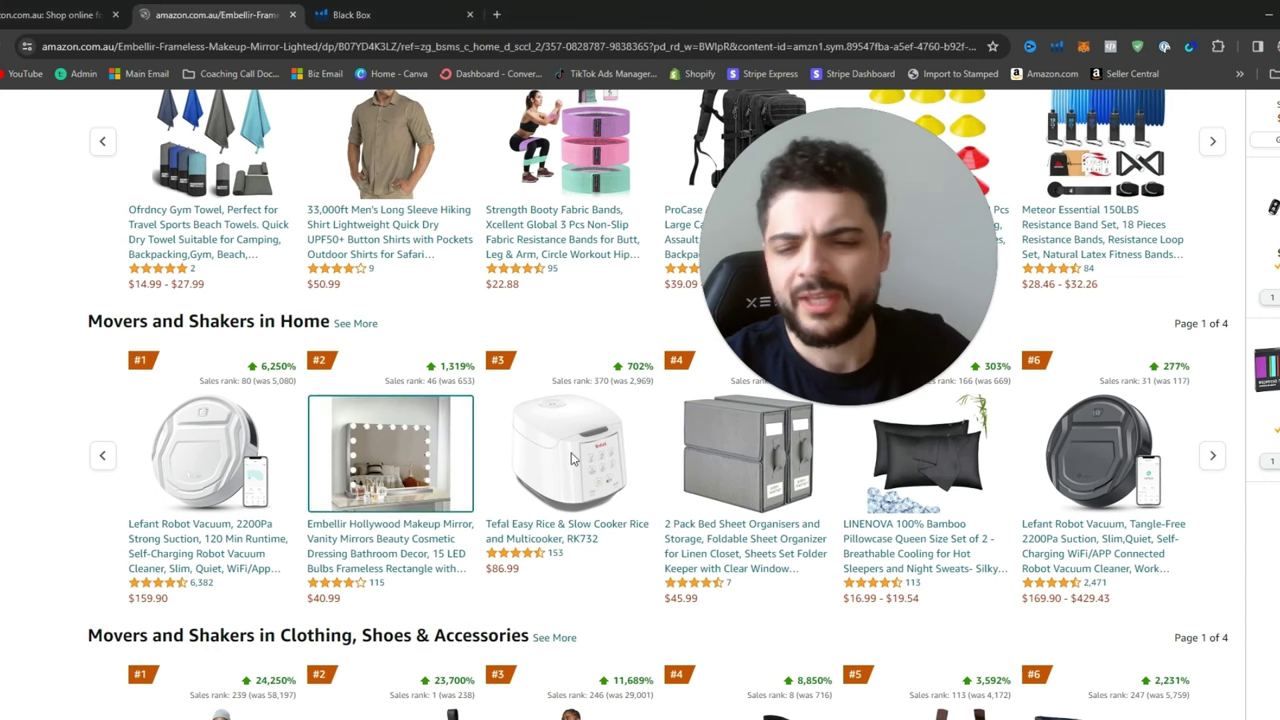
pyautogui.moveTo(718, 350); pyautogui.dragTo(828, 526)
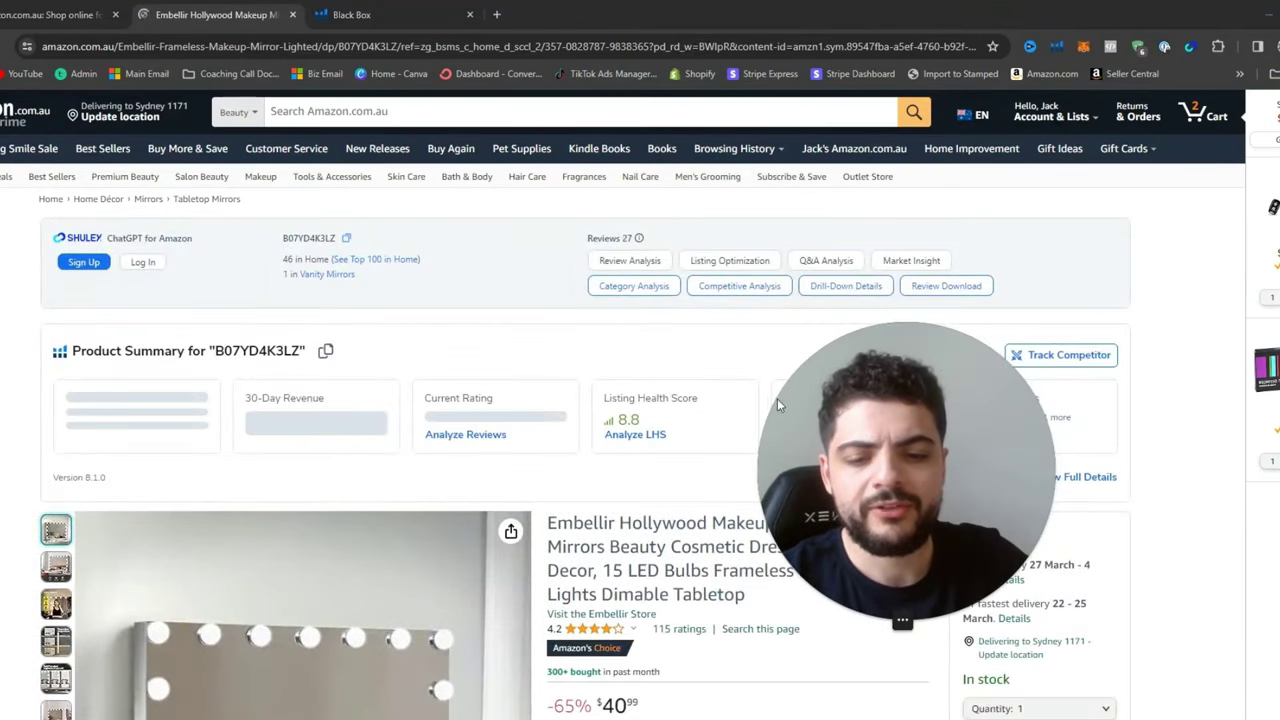
# Review the makeup mirror's listing and run Xray Amazon product research on it to check its sales and revenue.
pyautogui.scroll(-3, 768, 395)
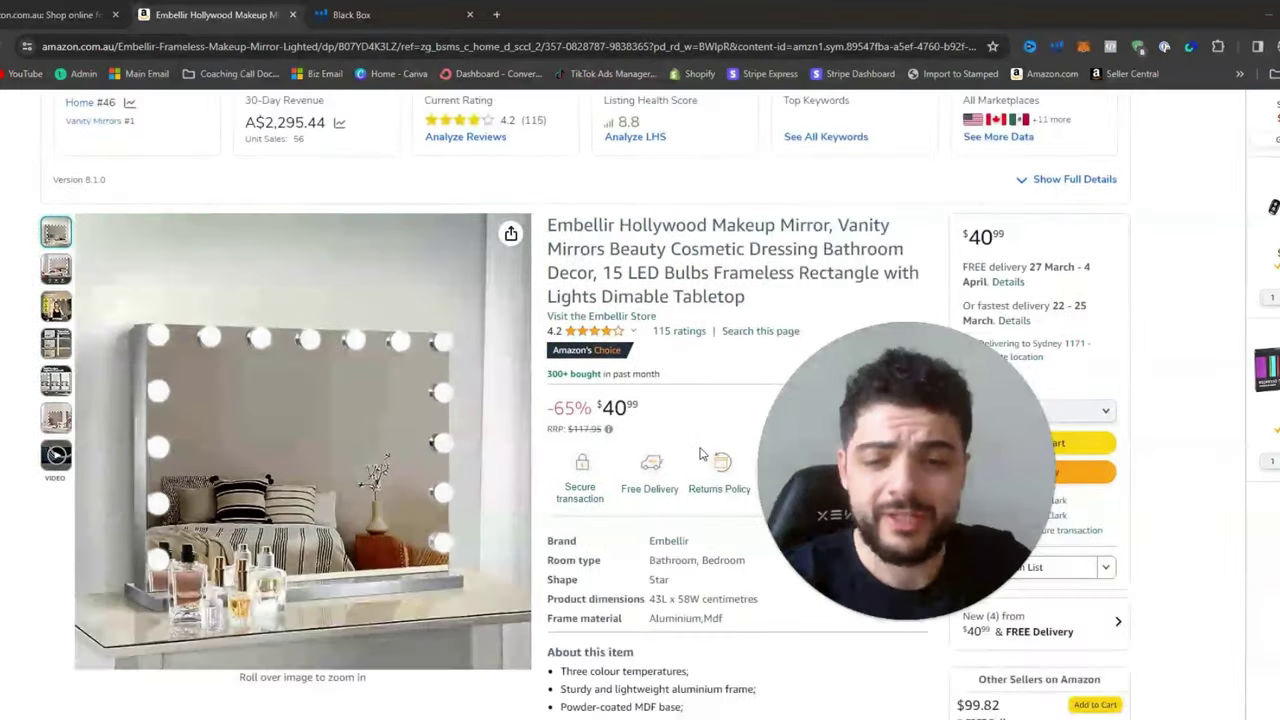
pyautogui.moveTo(605, 334)
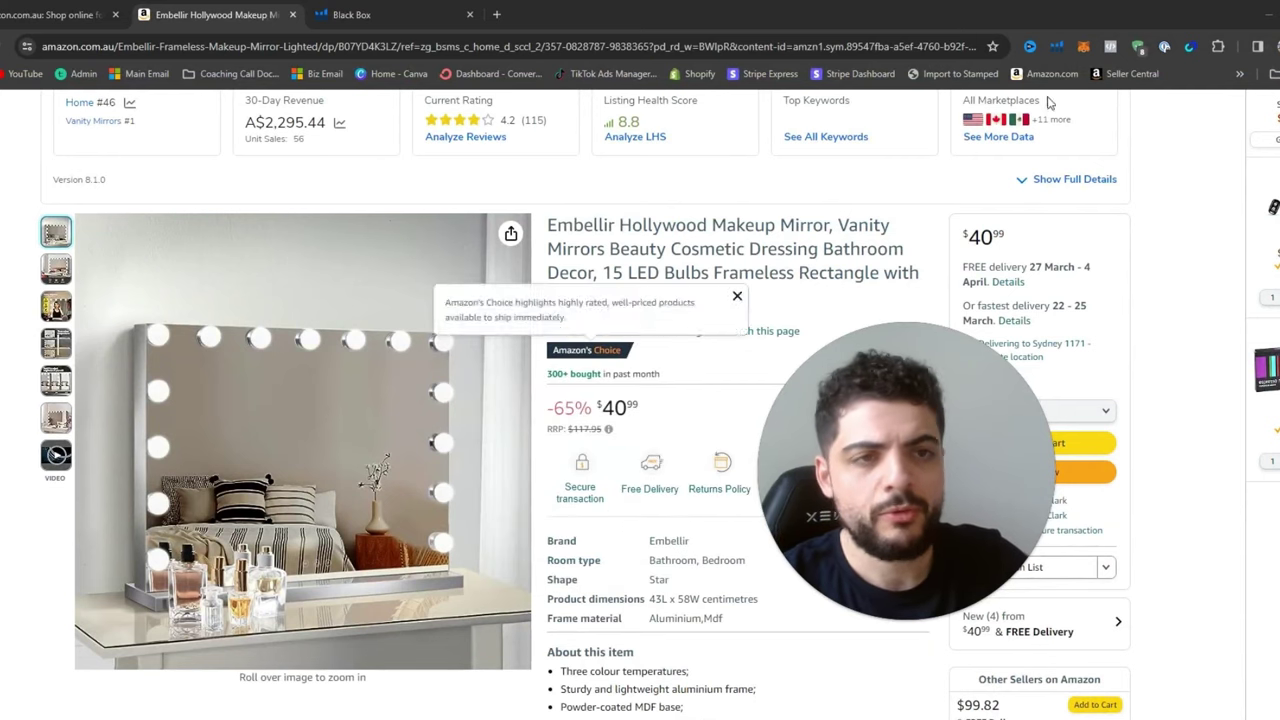
pyautogui.click(1058, 46)
pyautogui.click(880, 197)
pyautogui.moveTo(913, 414); pyautogui.dragTo(985, 483)
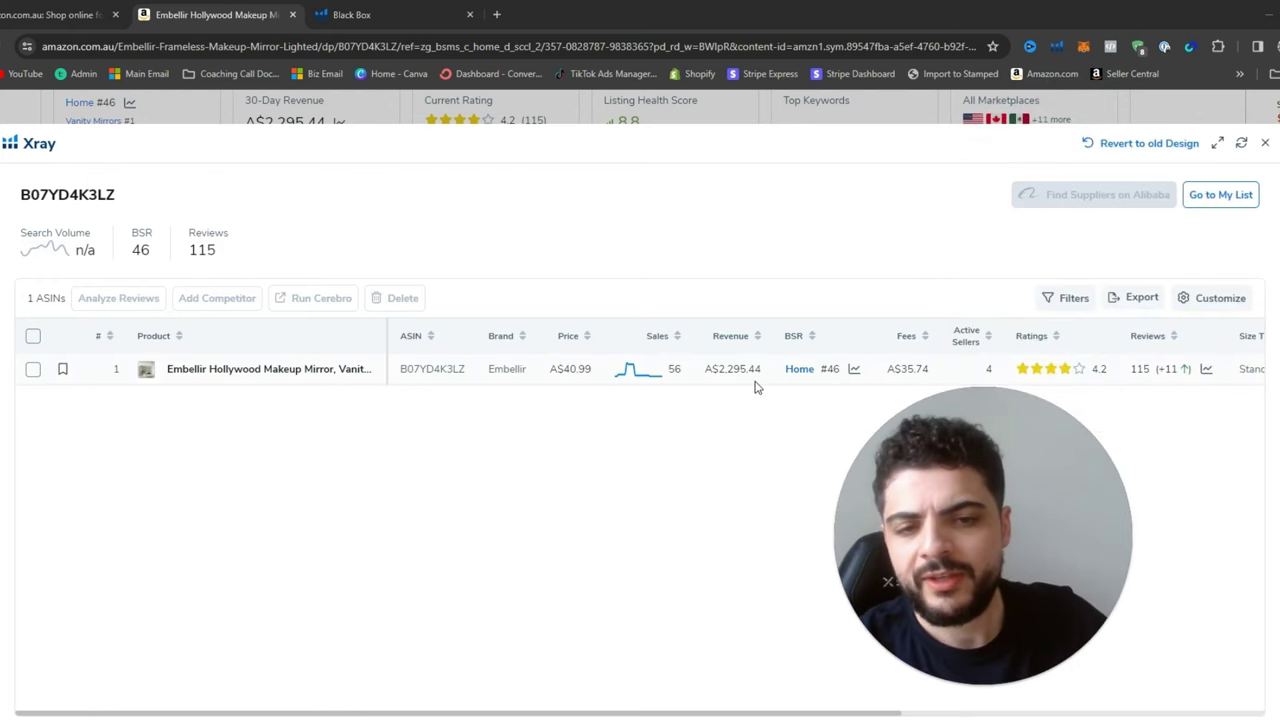
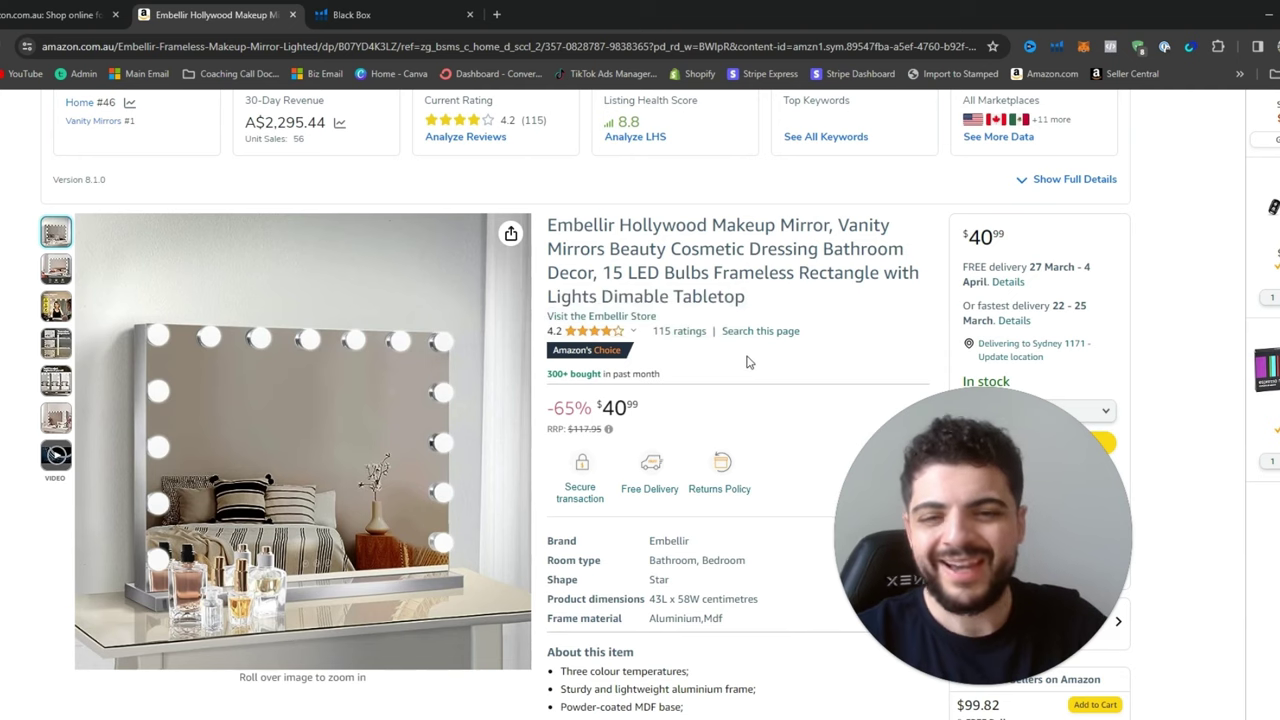
# Show all top keywords for the makeup mirror in Xray Keywords from its product summary.
pyautogui.scroll(1, 782, 300)
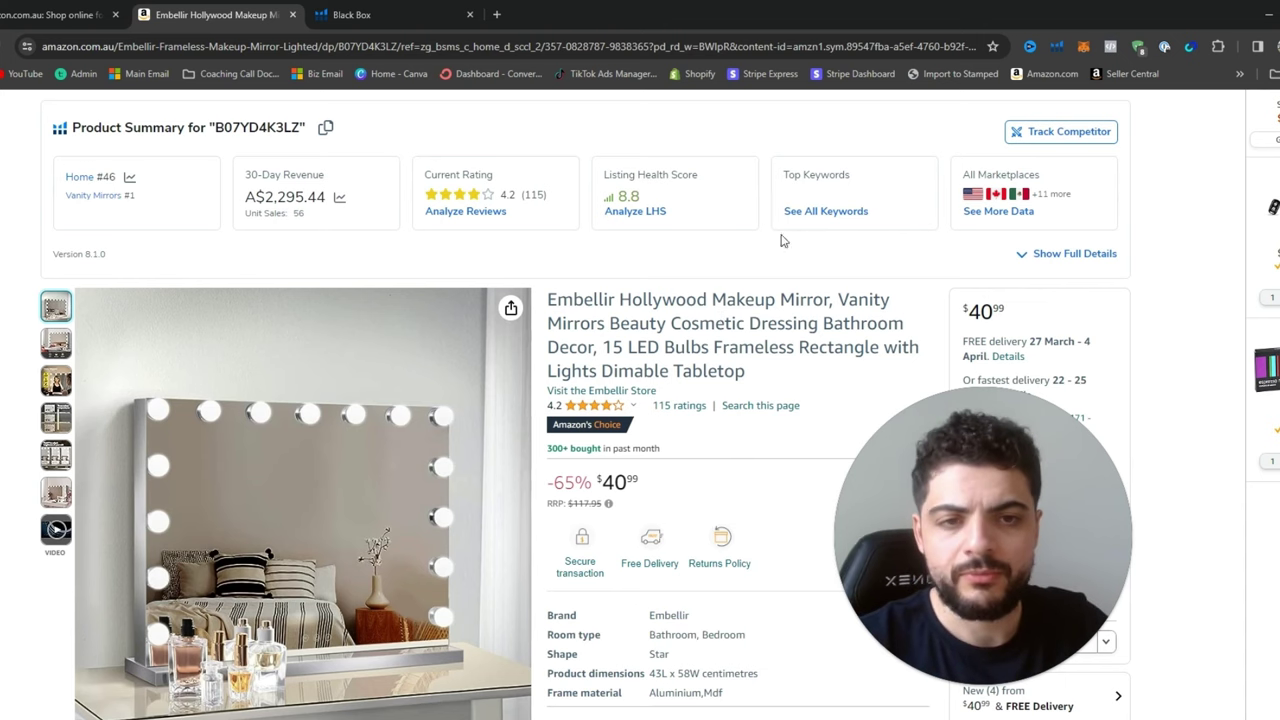
pyautogui.click(820, 221)
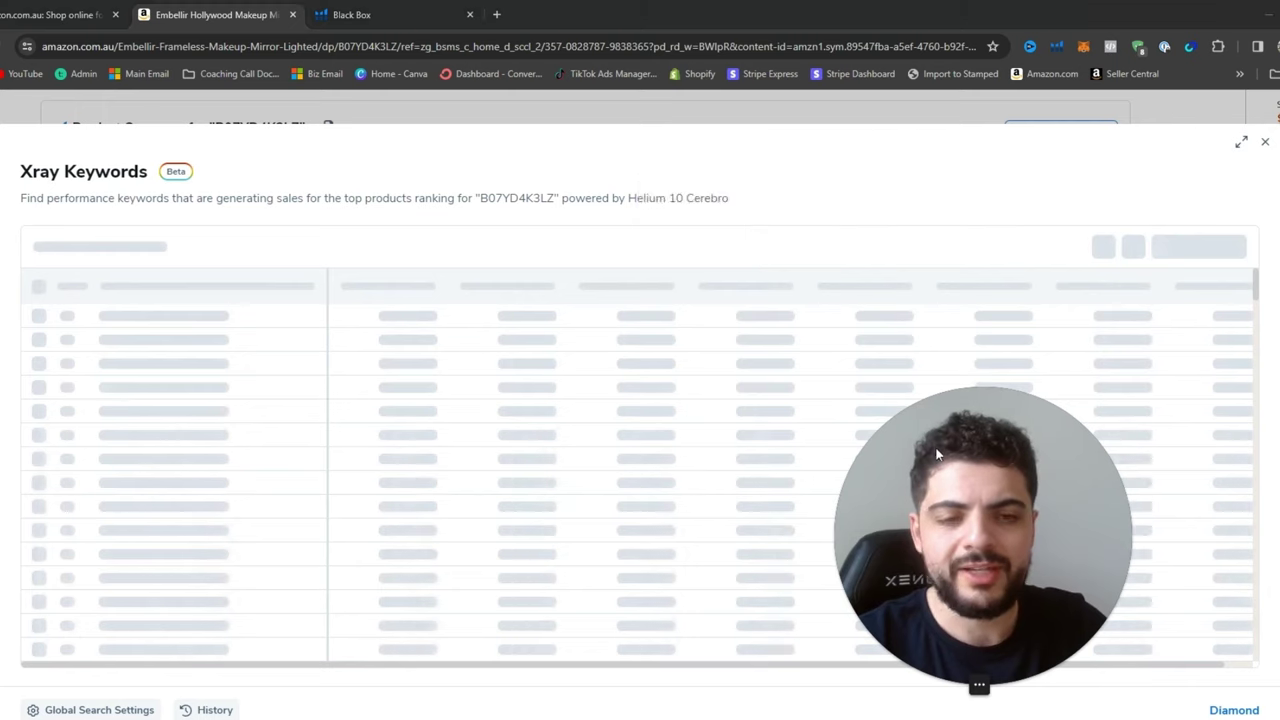
pyautogui.moveTo(760, 457); pyautogui.dragTo(896, 358)
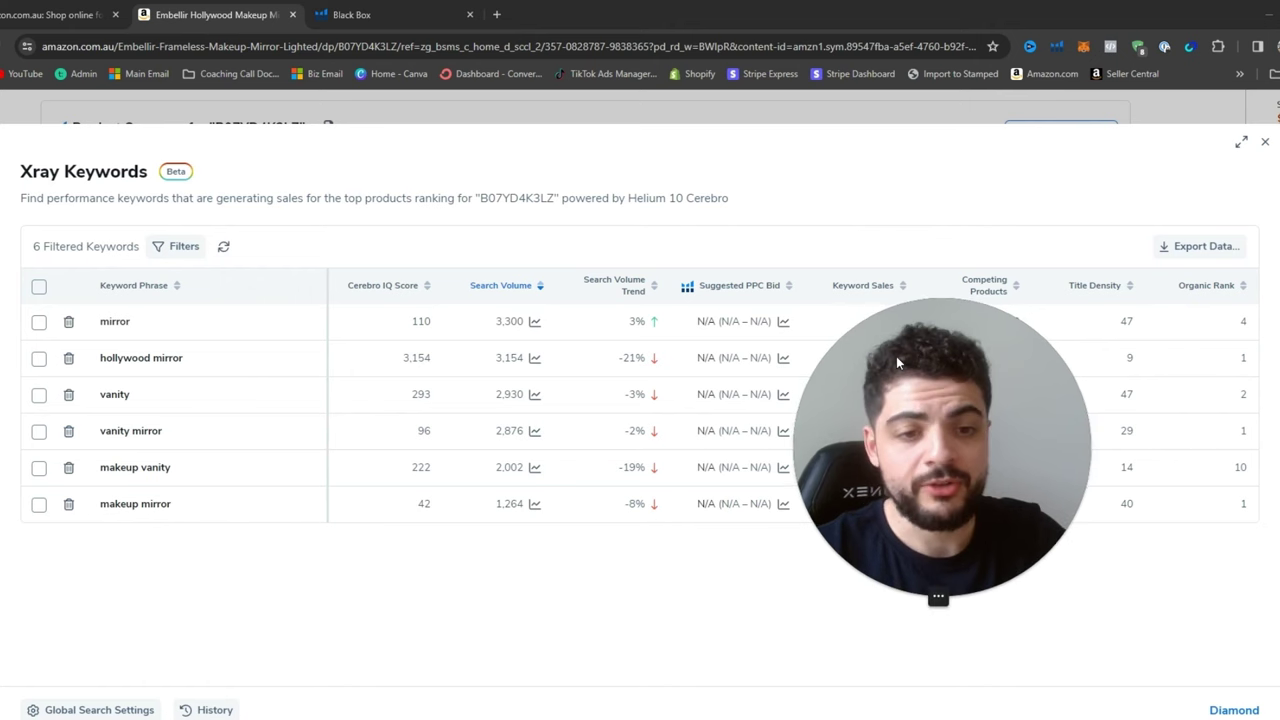
# Close the keyword list and review the makeup mirror's listing details and product summary.
pyautogui.moveTo(896, 356); pyautogui.dragTo(929, 413)
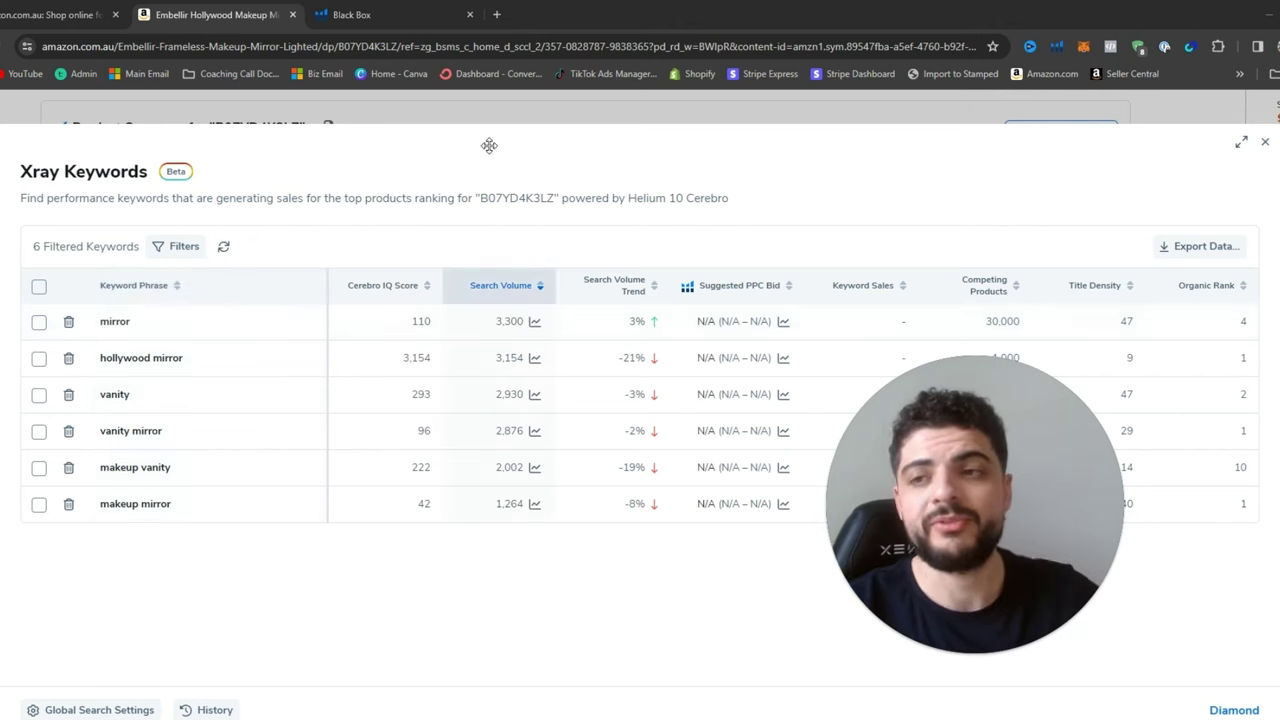
pyautogui.click(1265, 141)
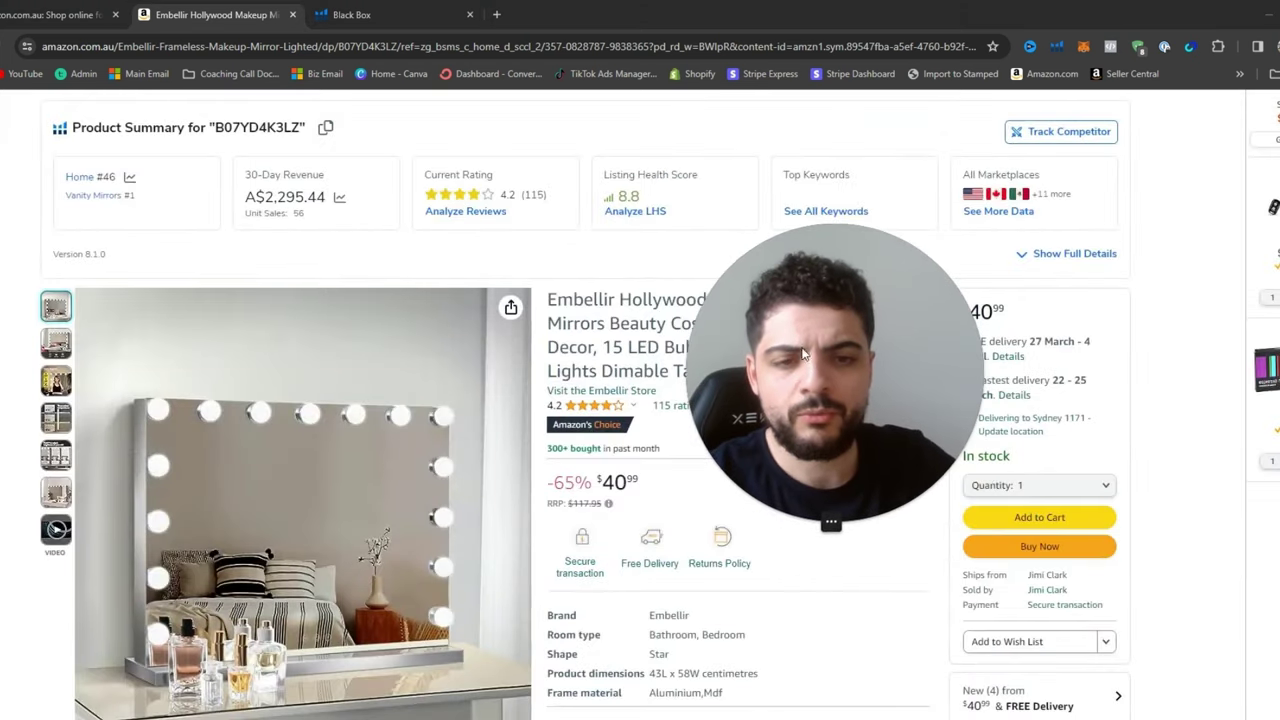
pyautogui.scroll(-1, 708, 333)
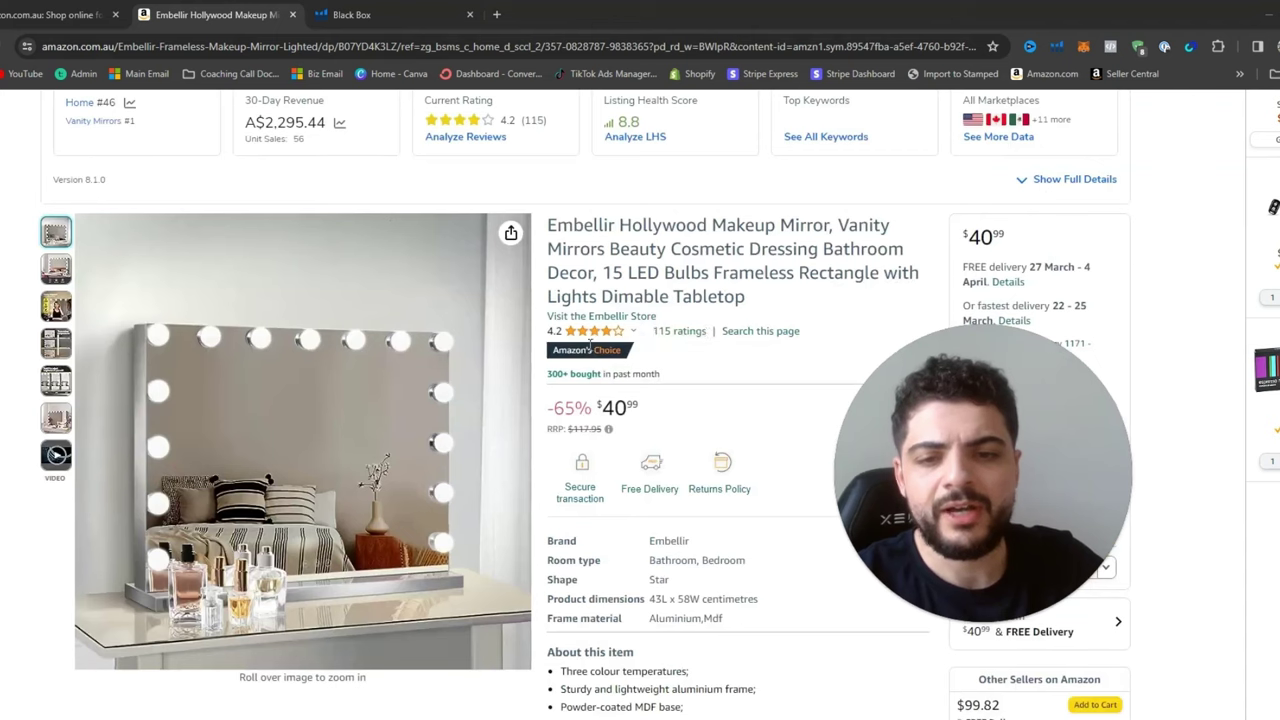
pyautogui.moveTo(590, 345)
pyautogui.scroll(1, 668, 265)
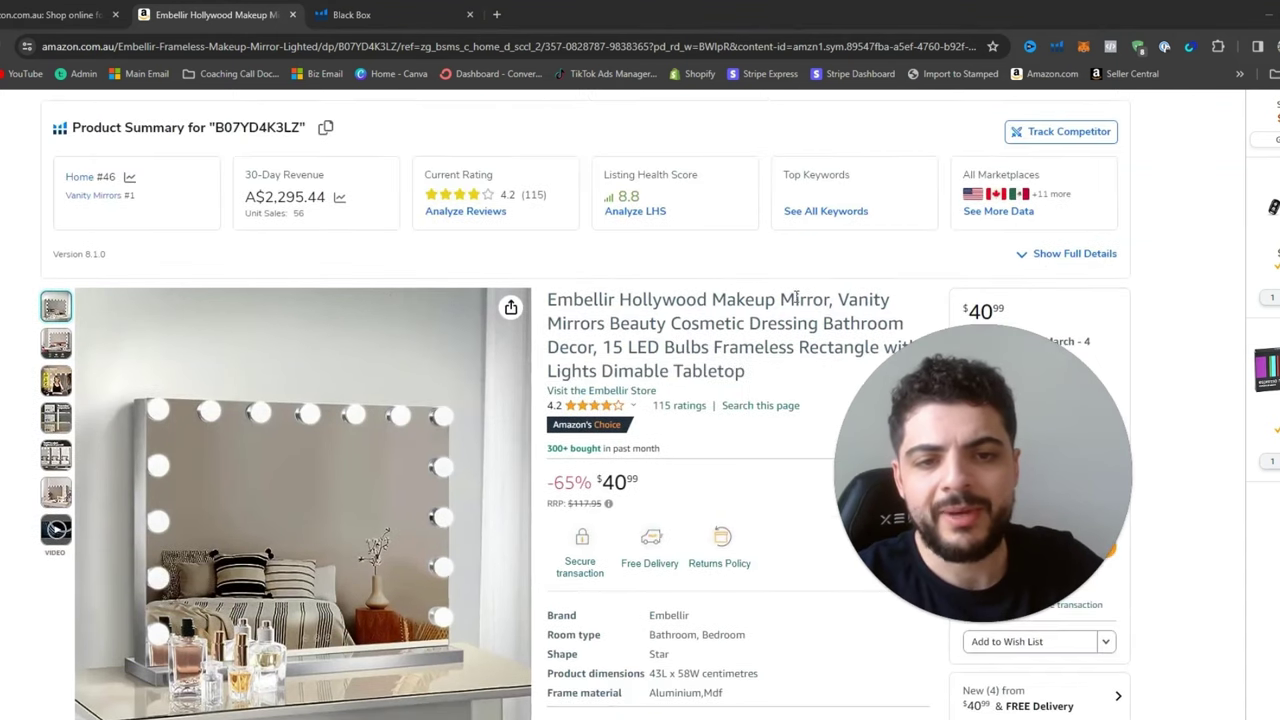
pyautogui.scroll(3, 796, 298)
pyautogui.scroll(-2, 549, 312)
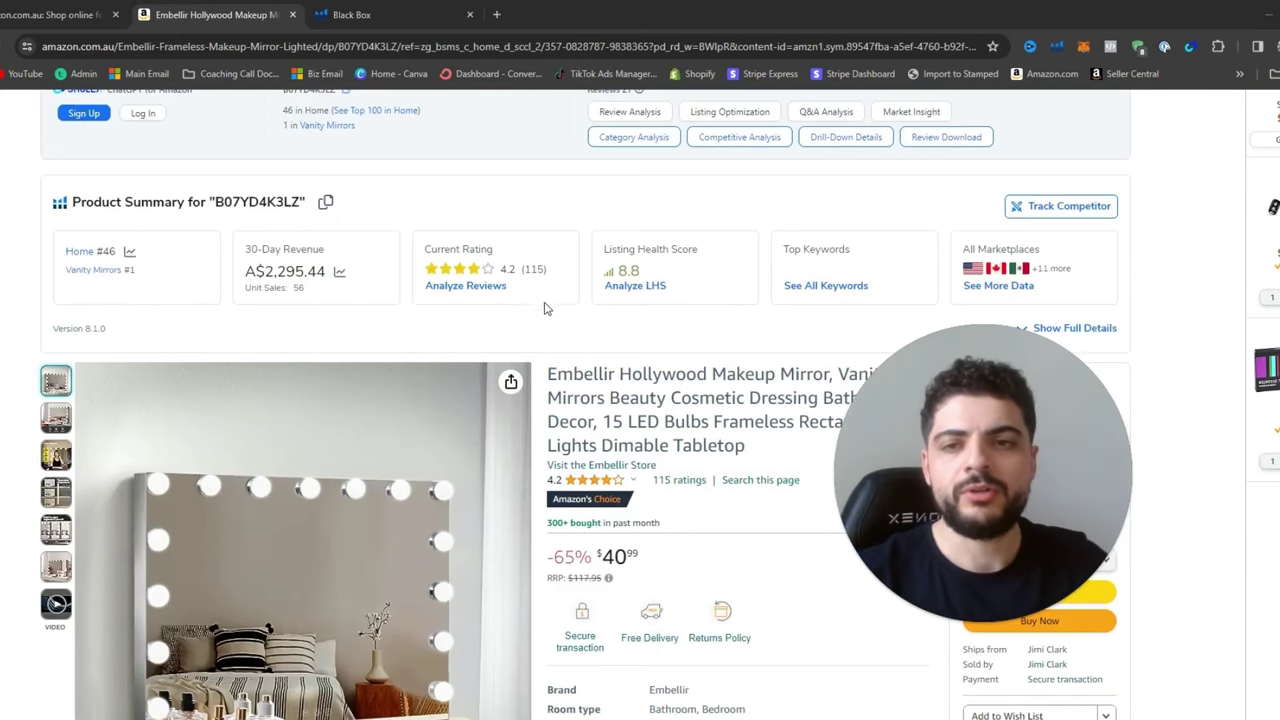
pyautogui.scroll(2, 549, 312)
pyautogui.click(236, 112)
pyautogui.click(255, 134)
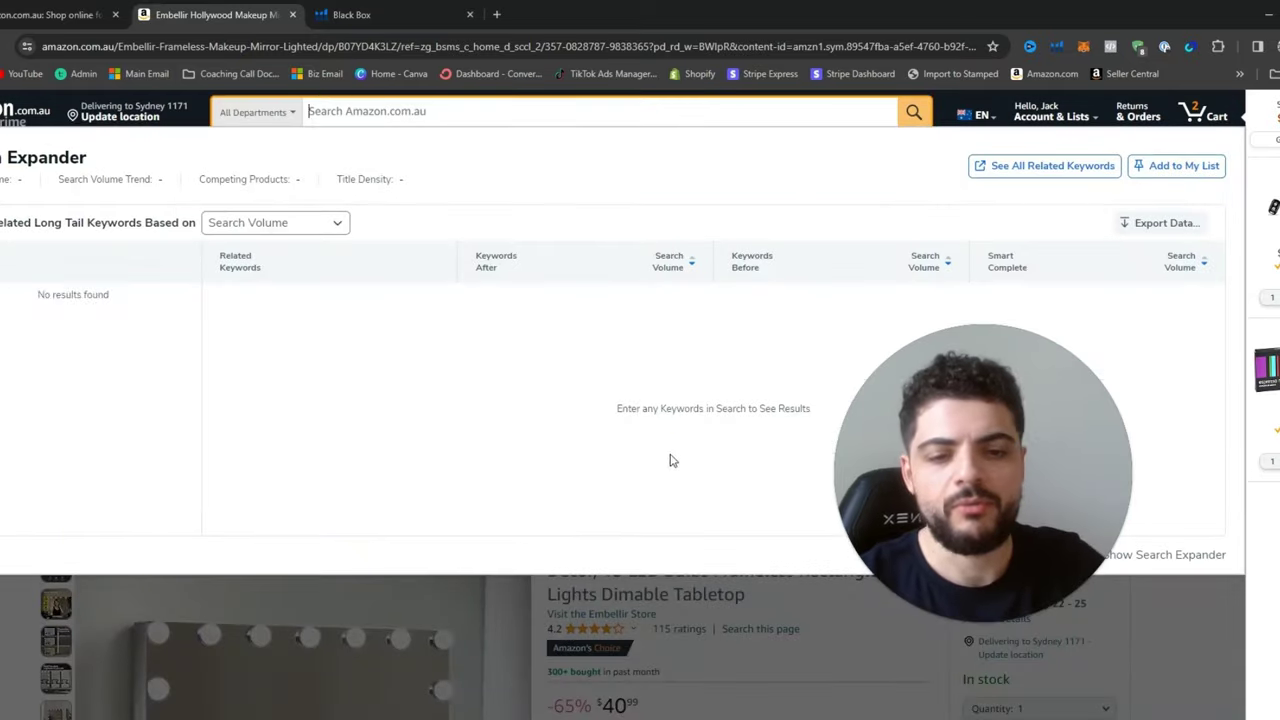
pyautogui.click(519, 612)
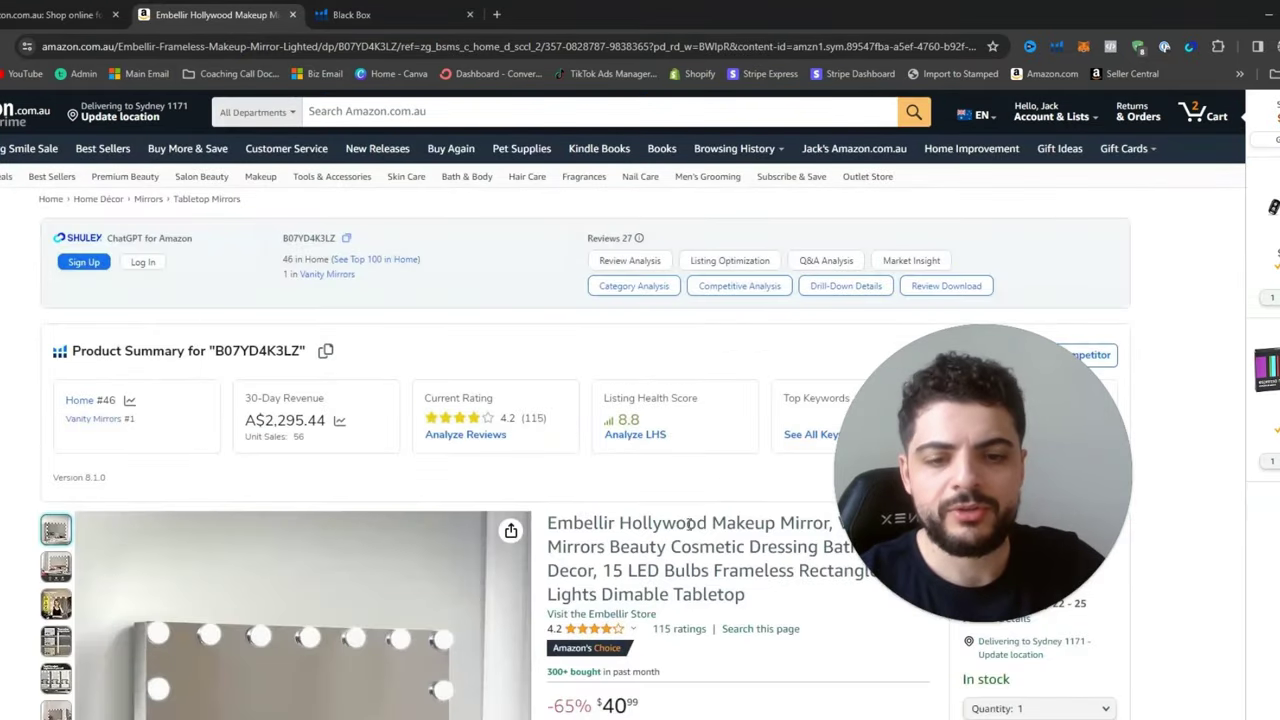
# Search Amazon for "Makeup Mirror", taking the phrase from the listing's title.
pyautogui.moveTo(714, 527); pyautogui.dragTo(766, 523)
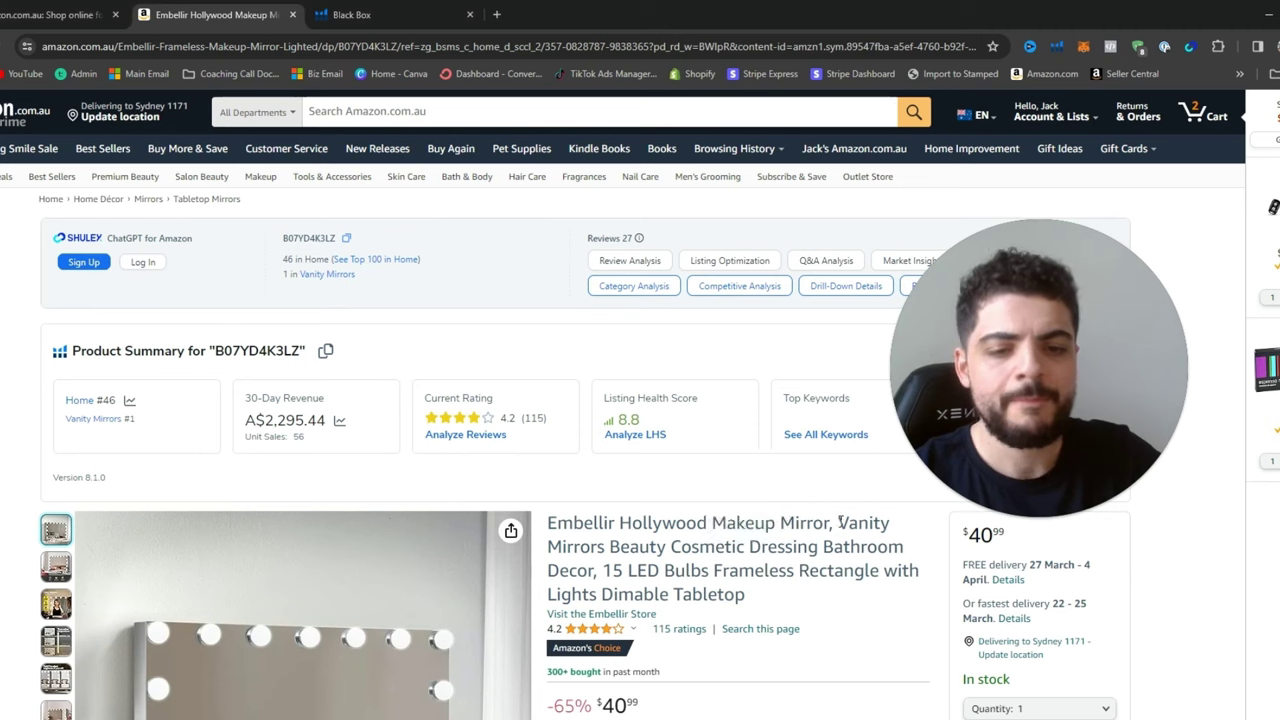
pyautogui.moveTo(812, 523); pyautogui.dragTo(760, 527)
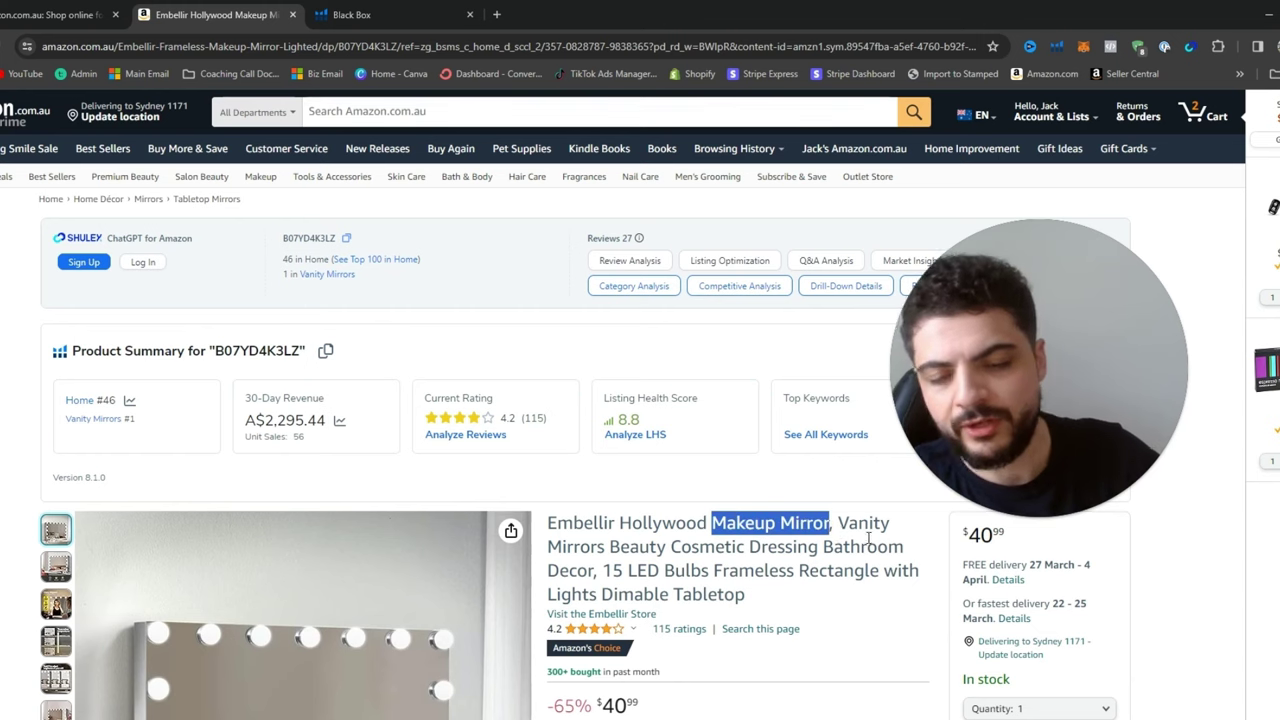
pyautogui.click(345, 113)
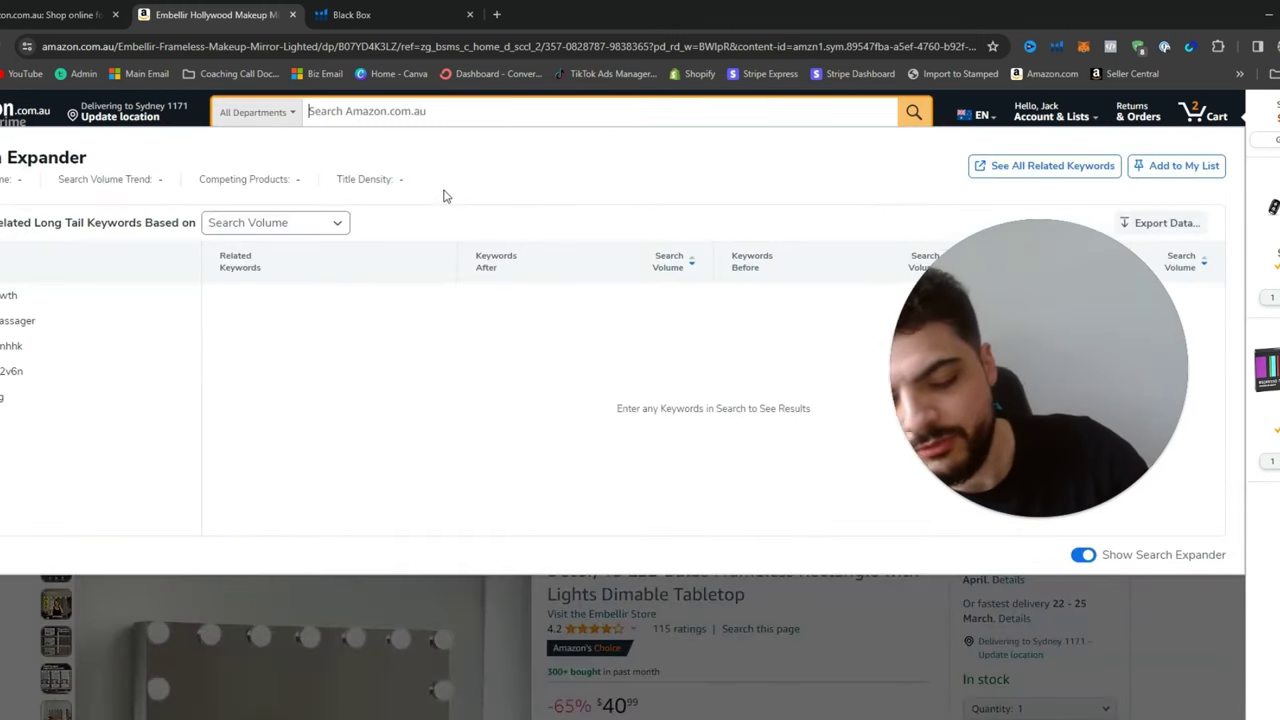
pyautogui.write('Makeup Mirror')
pyautogui.click(912, 111)
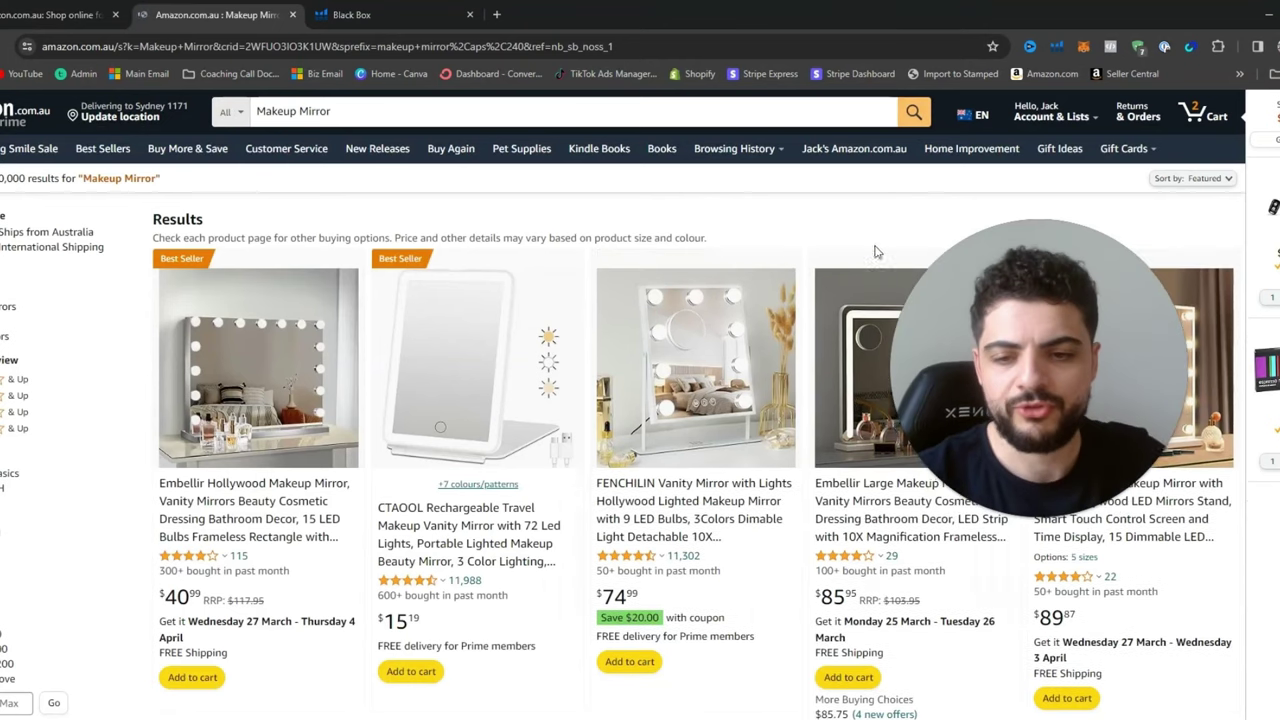
# Examine the makeup mirror search results, including the page 1 keyword niche summary and the competing listings' ranks, prices and reviews.
pyautogui.scroll(-2, 786, 420)
pyautogui.scroll(-1, 640, 430)
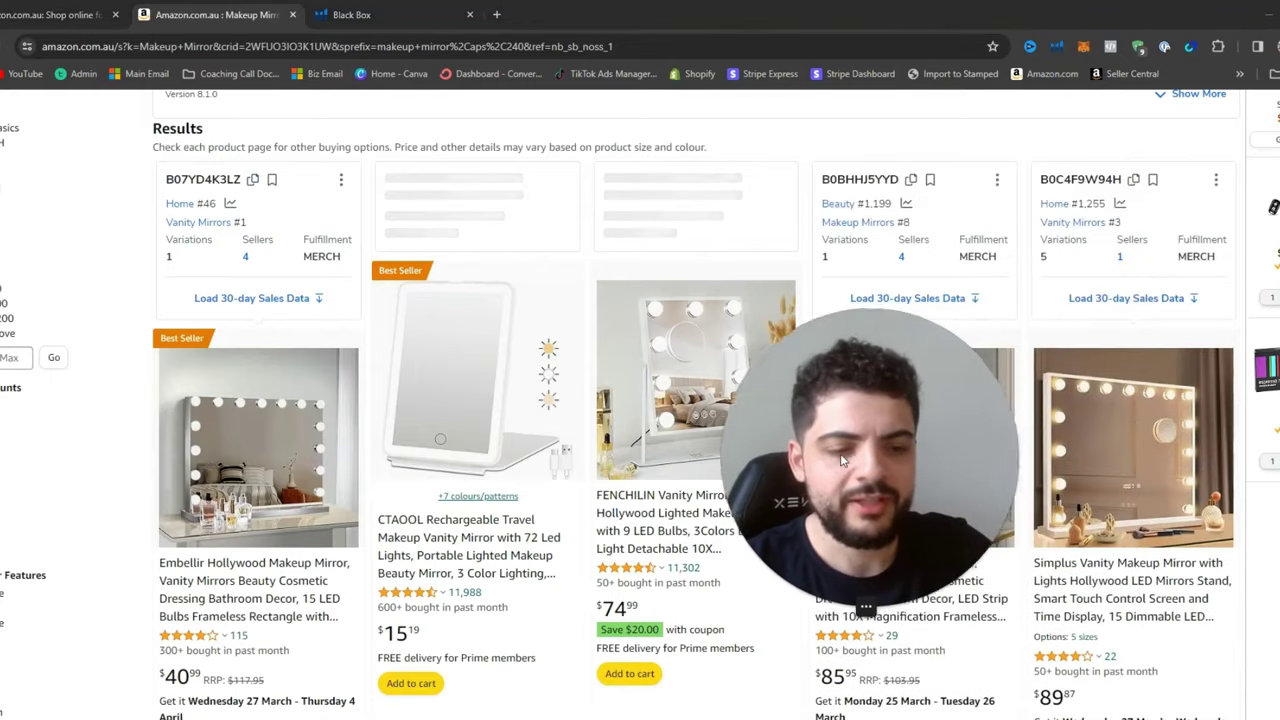
pyautogui.scroll(3, 610, 410)
pyautogui.scroll(-3, 563, 389)
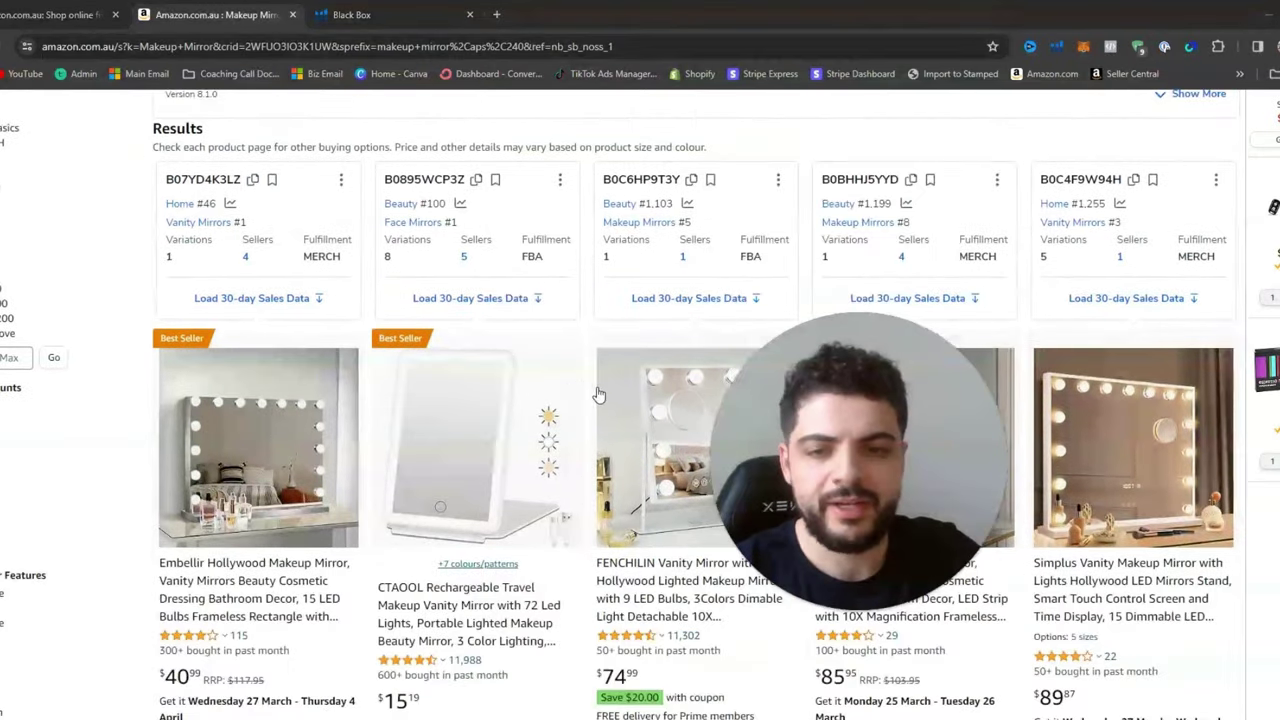
pyautogui.scroll(2, 405, 420)
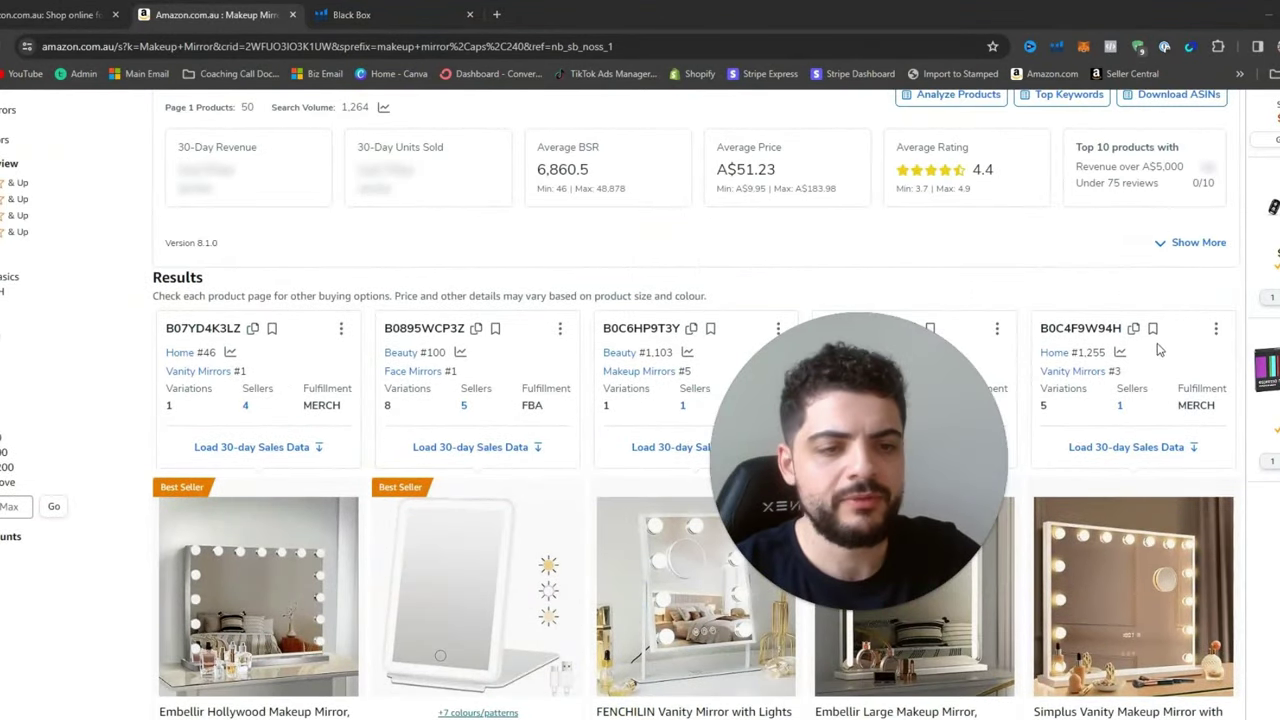
pyautogui.scroll(2, 950, 293)
pyautogui.scroll(-6, 870, 306)
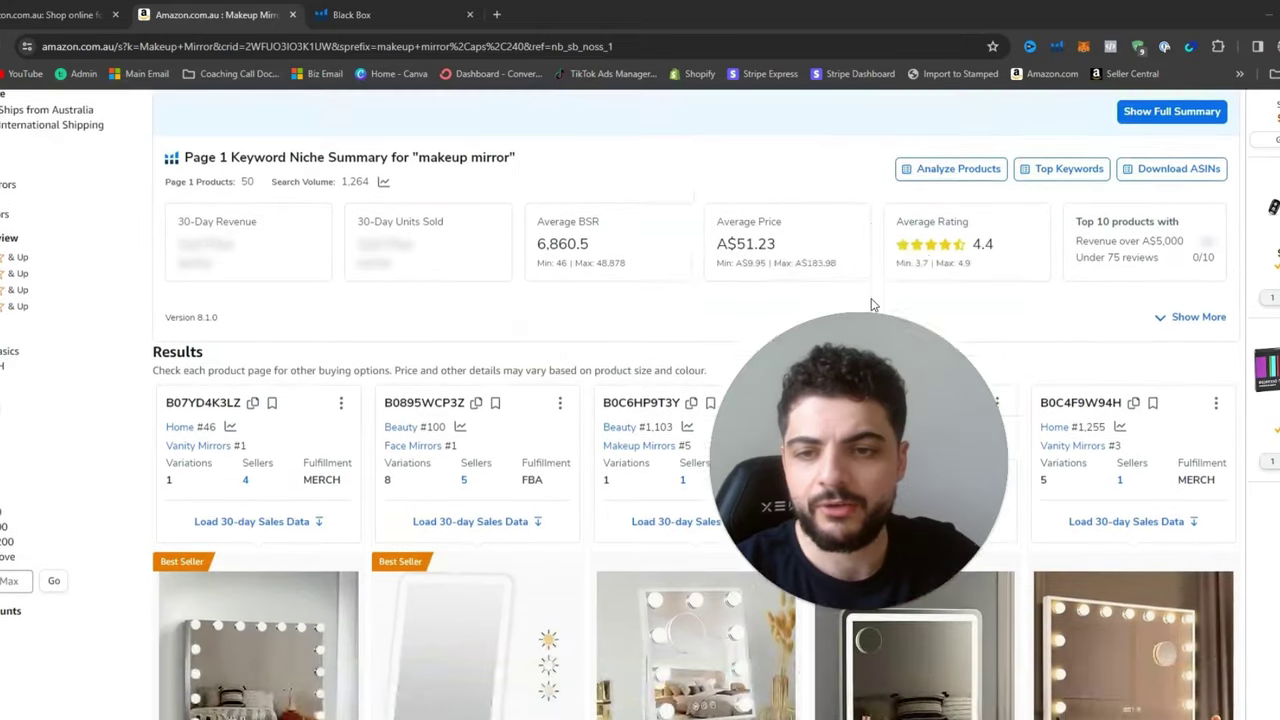
pyautogui.scroll(-4, 528, 418)
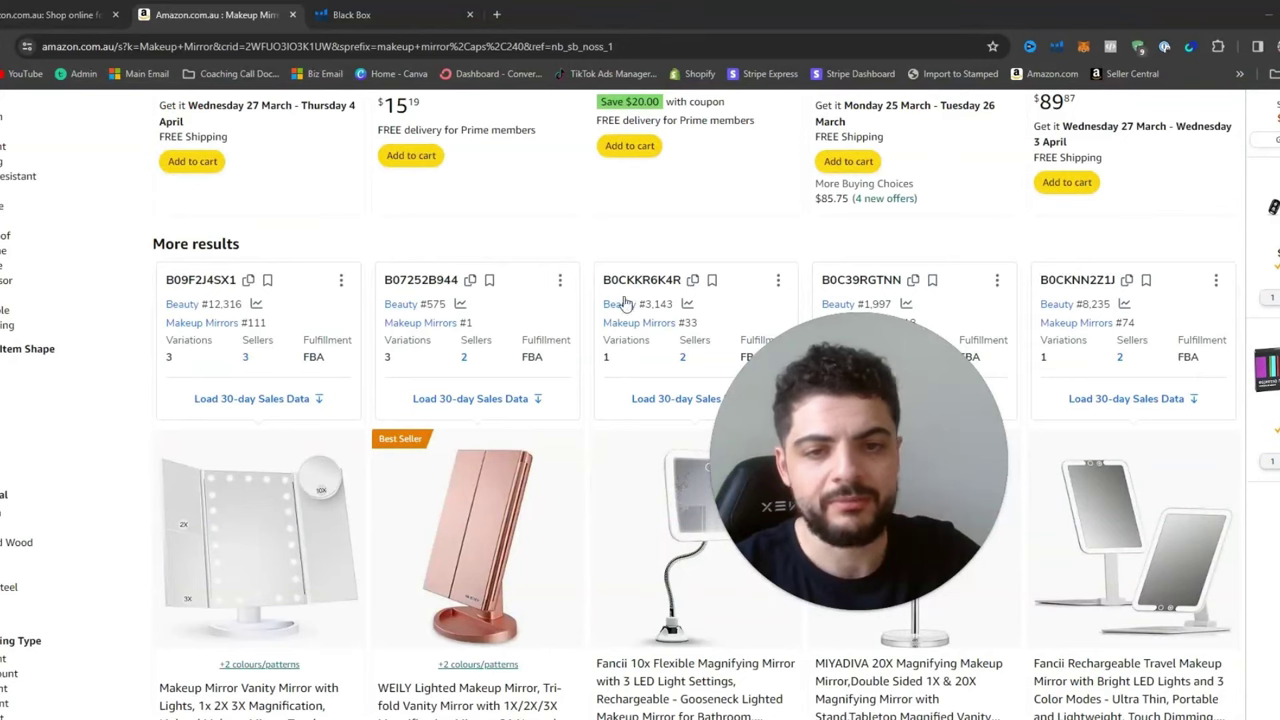
pyautogui.scroll(-3, 624, 346)
pyautogui.scroll(7, 781, 296)
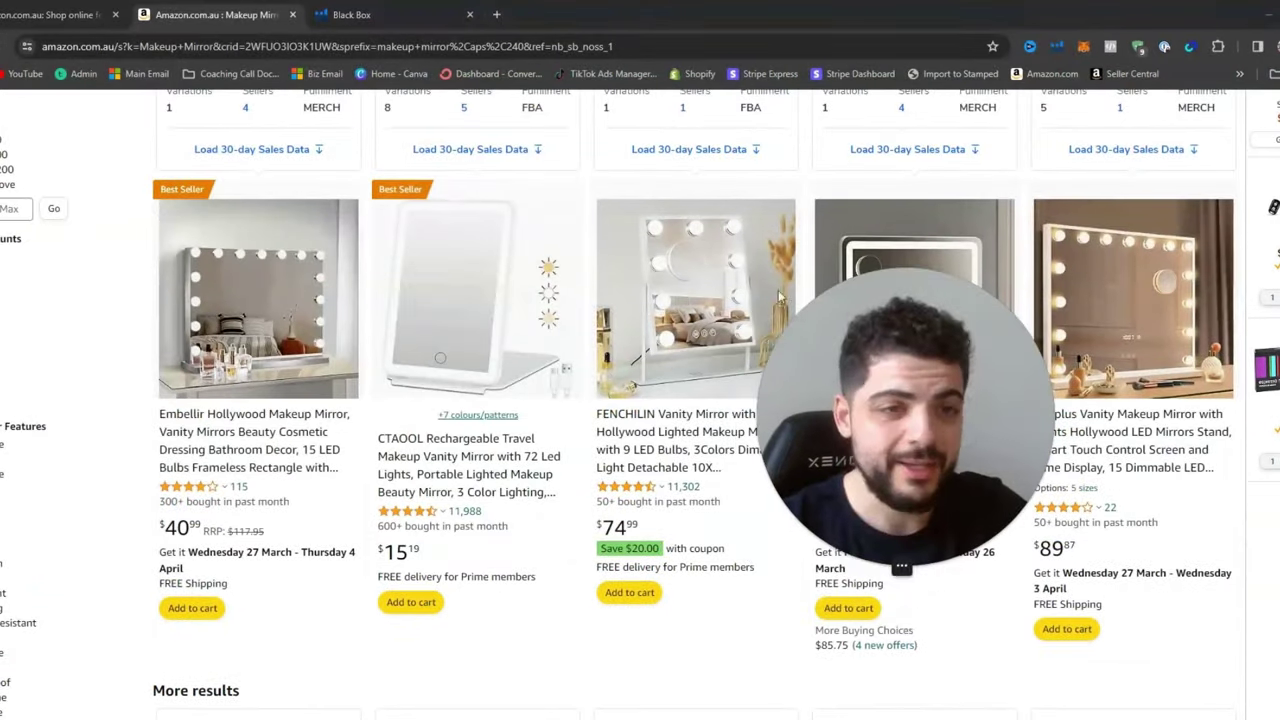
# Run Xray Amazon product research on the makeup mirror results and sort the products by highest sales.
pyautogui.click(1057, 46)
pyautogui.click(913, 187)
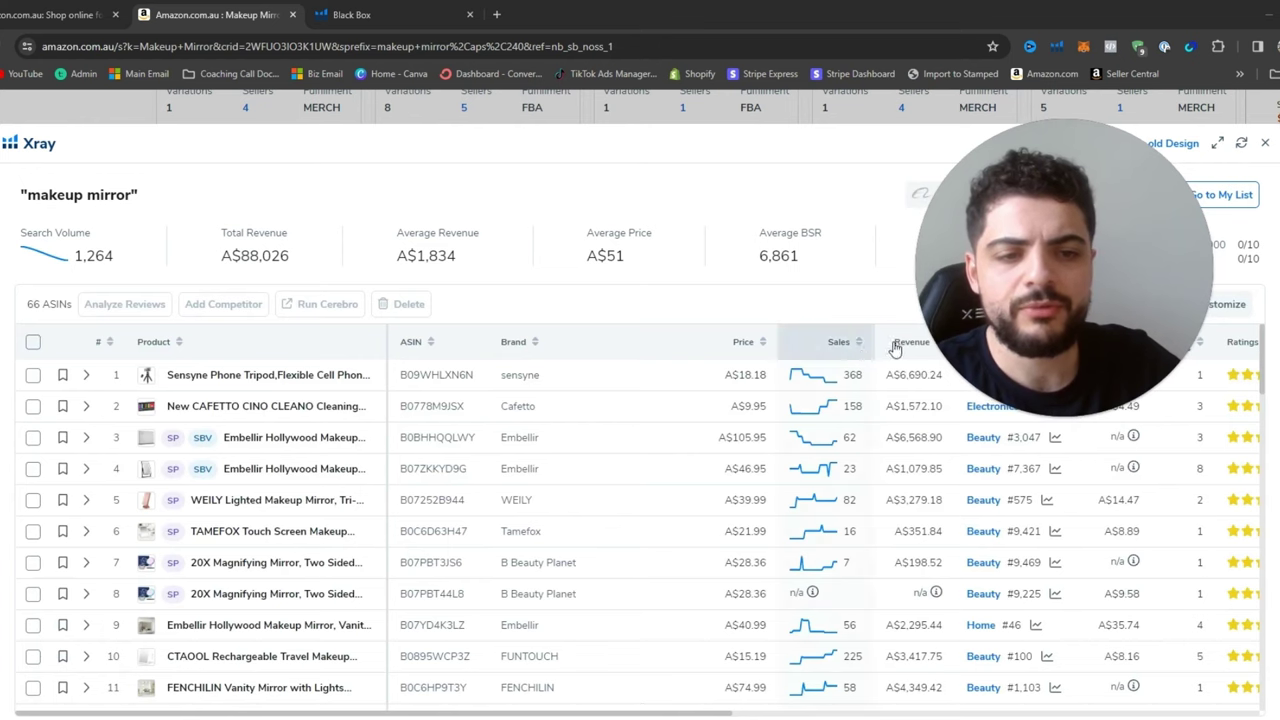
pyautogui.click(848, 344)
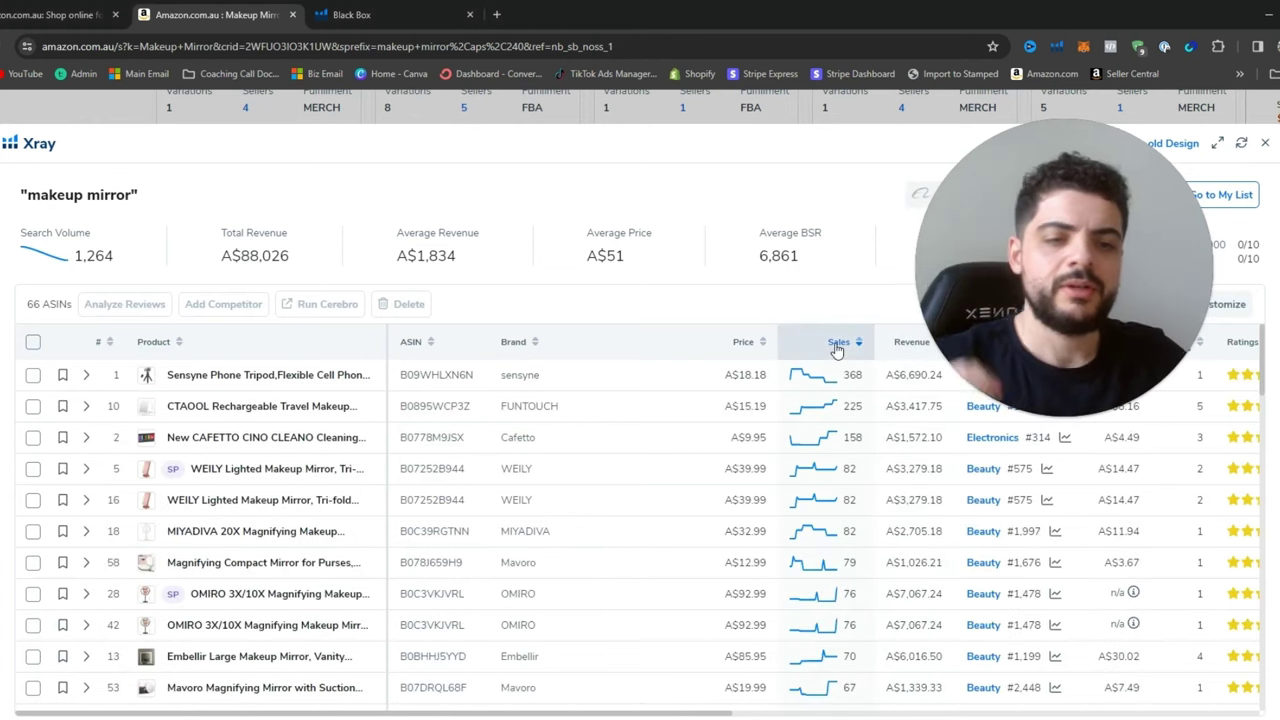
pyautogui.moveTo(1010, 297); pyautogui.dragTo(535, 248)
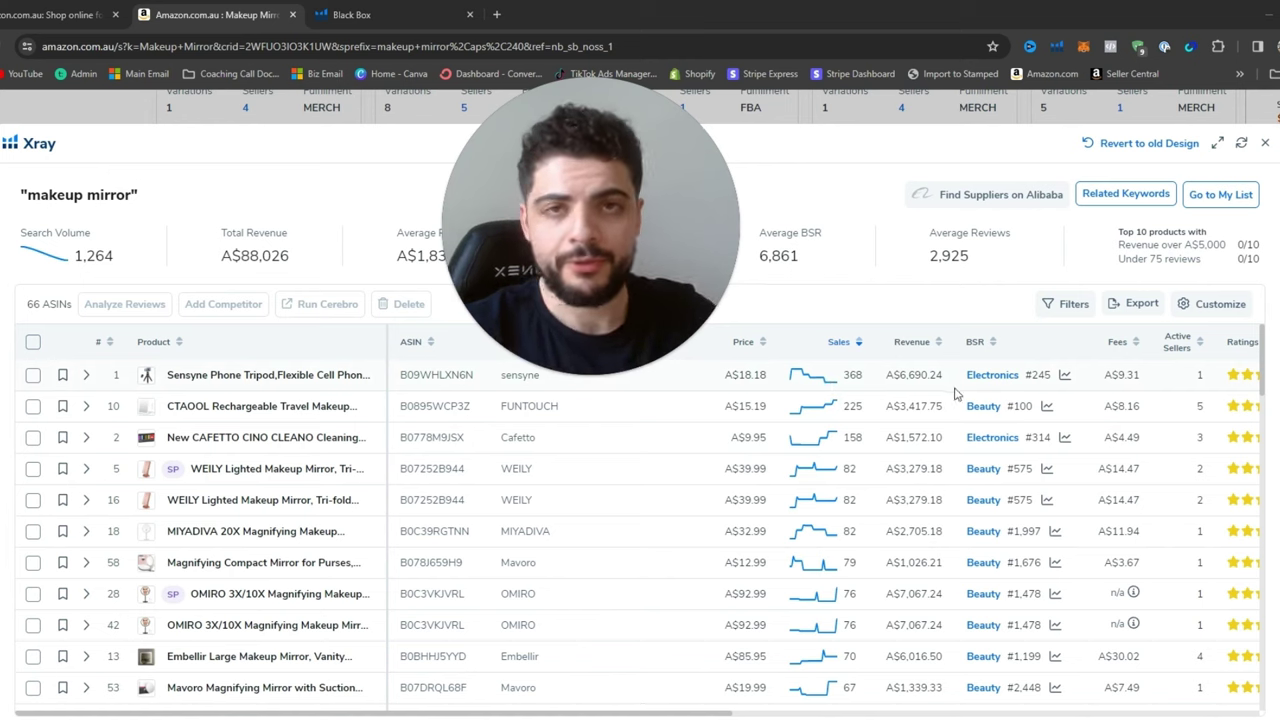
pyautogui.moveTo(510, 330); pyautogui.dragTo(503, 367)
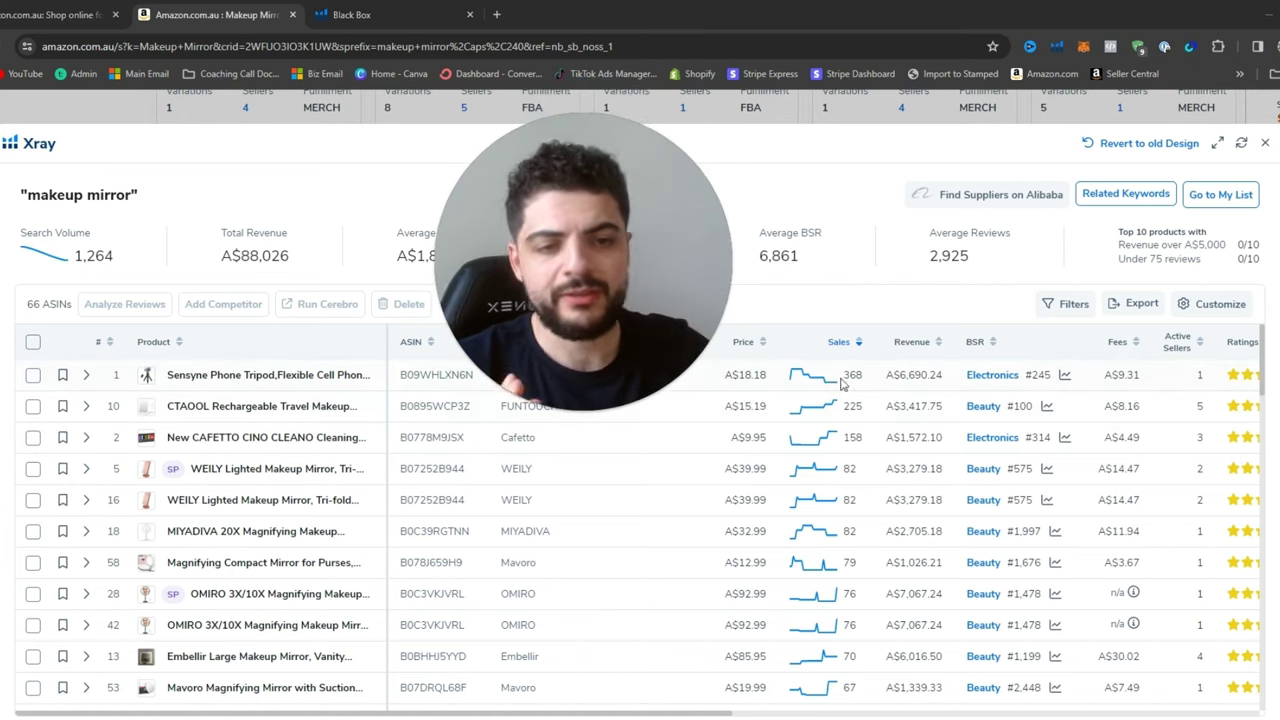
pyautogui.doubleClick(851, 375)
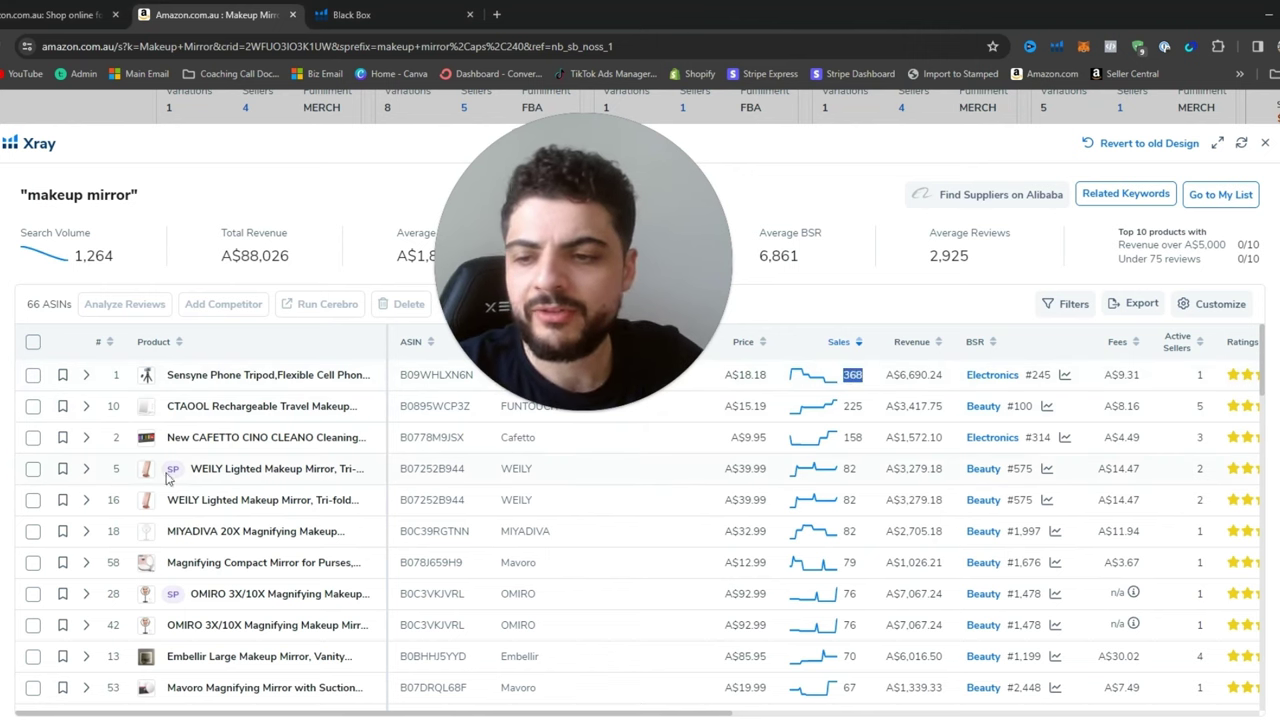
# Delete the sponsored WEILY Lighted Makeup Mirror and OMIRO 3X/10X Magnifying Makeup Mirror entries from the Xray results.
pyautogui.click(31, 470)
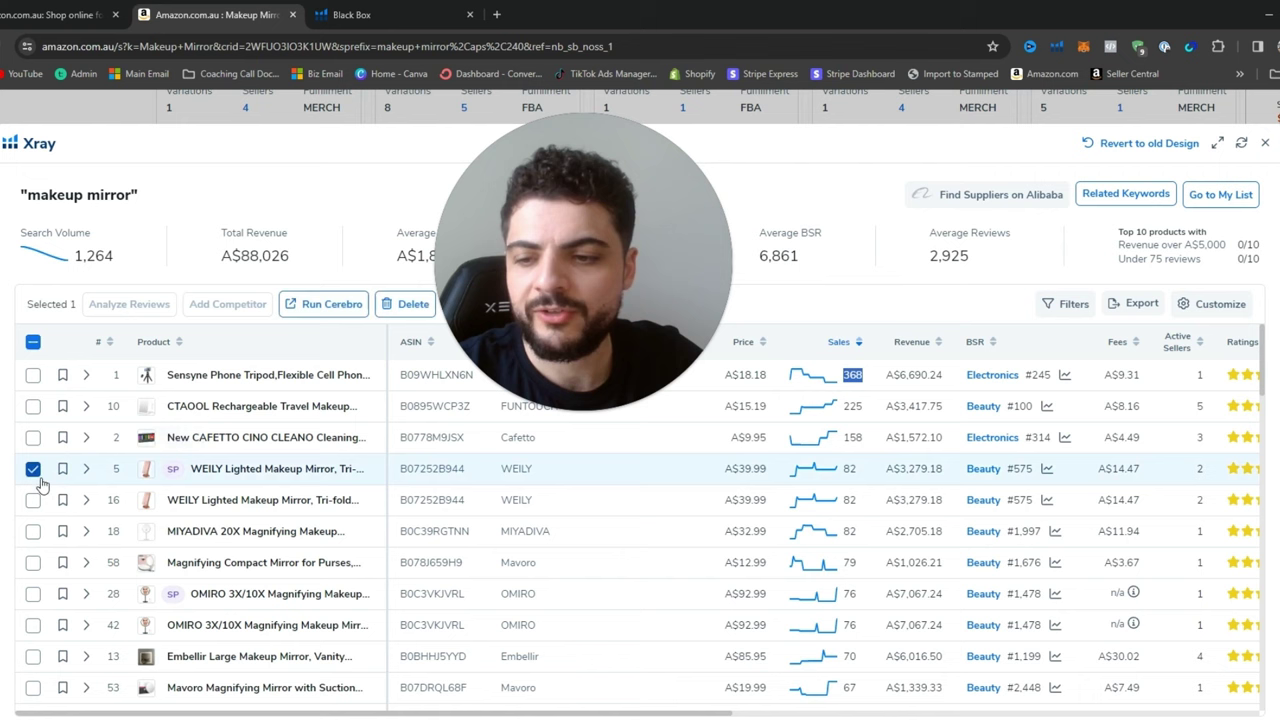
pyautogui.click(33, 596)
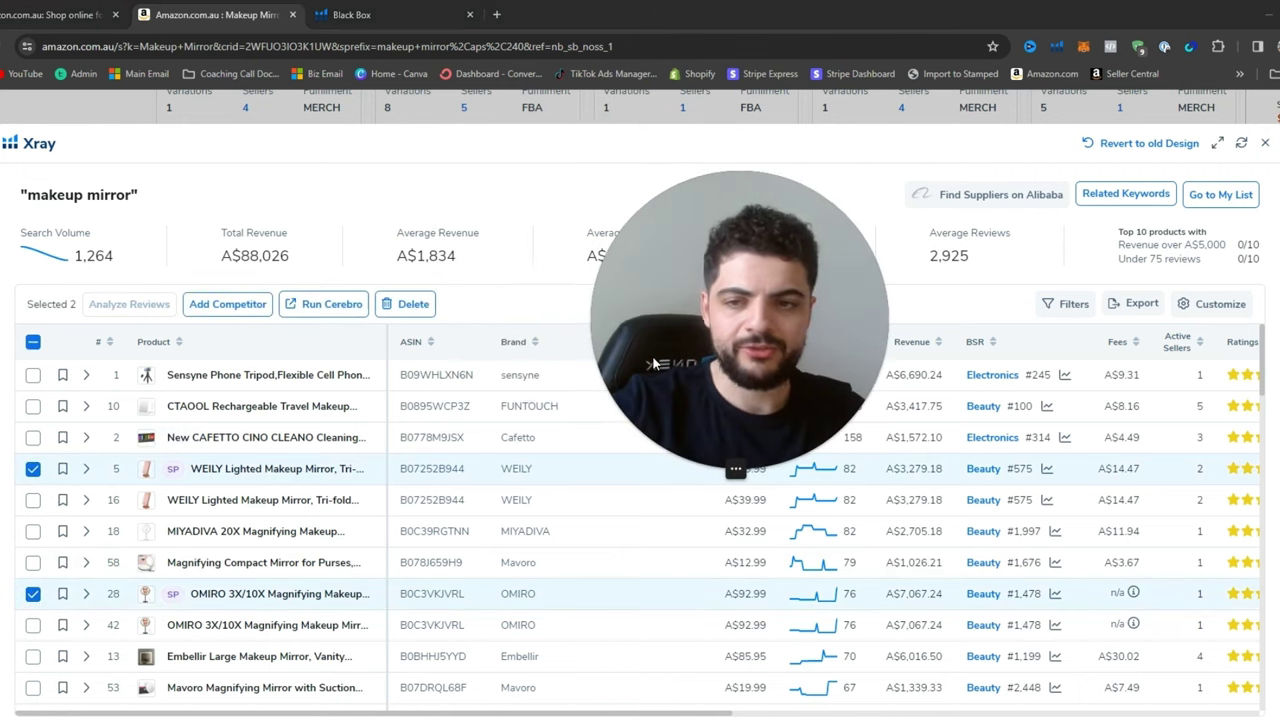
pyautogui.click(406, 312)
pyautogui.moveTo(702, 390); pyautogui.dragTo(1113, 355)
pyautogui.click(670, 473)
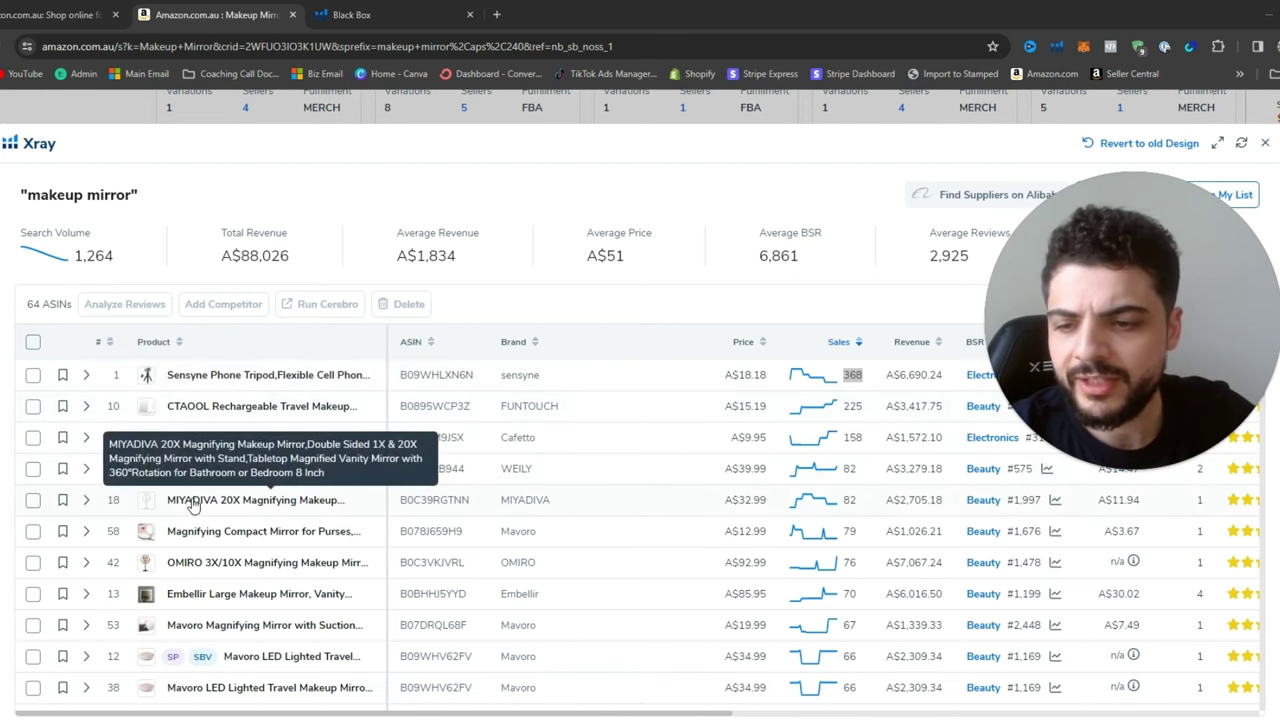
# Open the CTAOOL Rechargeable Travel Makeup Vanity Mirror listing in a new tab from Xray and review its ratings and product summary.
pyautogui.scroll(-2, 215, 545)
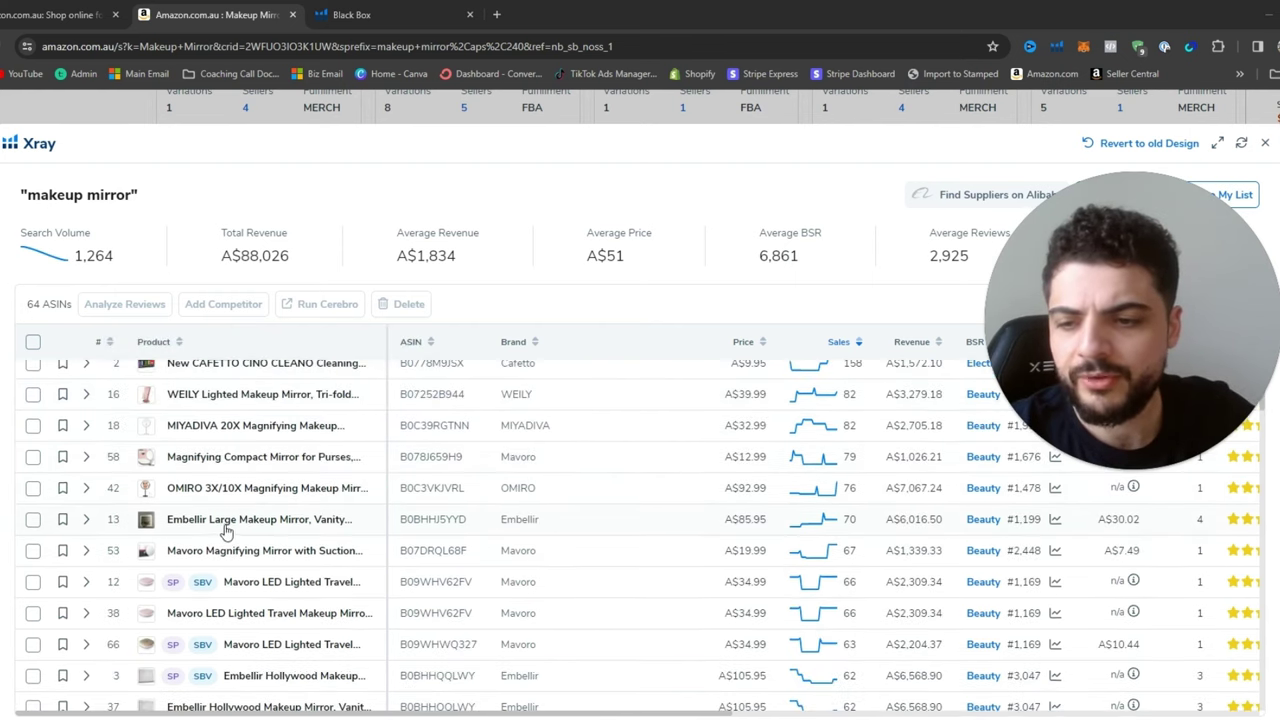
pyautogui.scroll(2, 225, 532)
pyautogui.rightClick(189, 407)
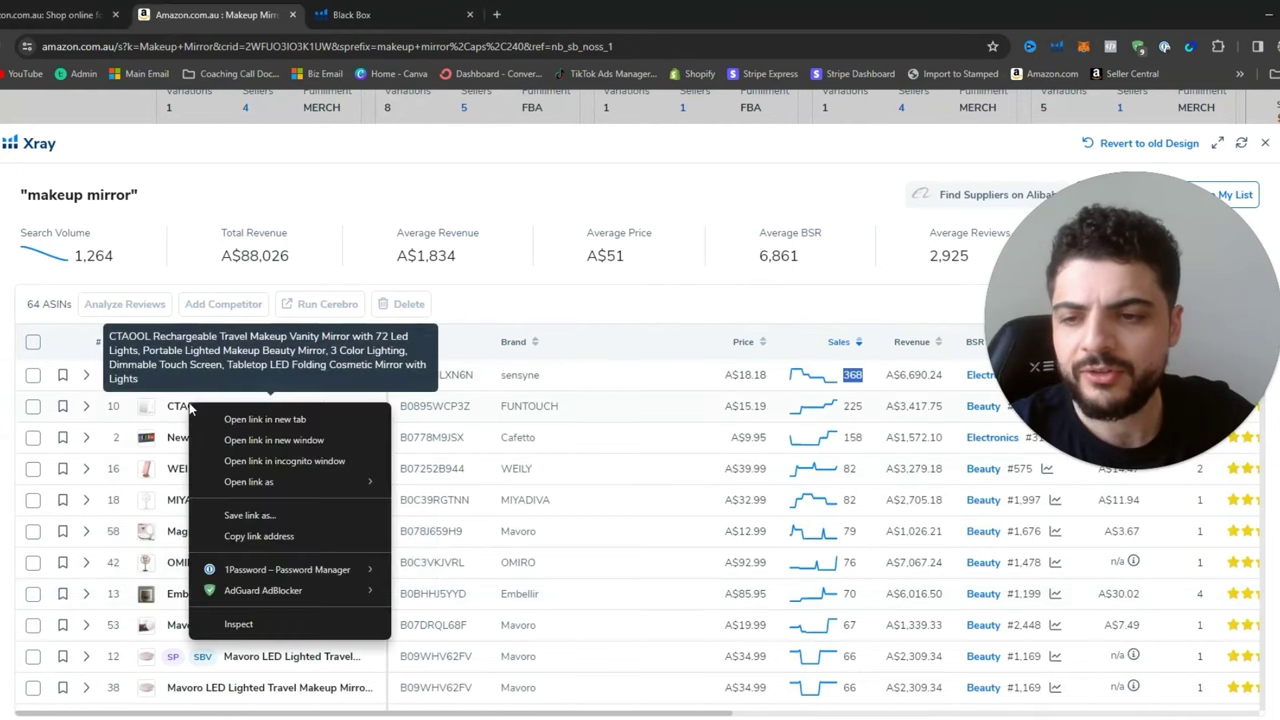
pyautogui.click(250, 420)
pyautogui.click(395, 14)
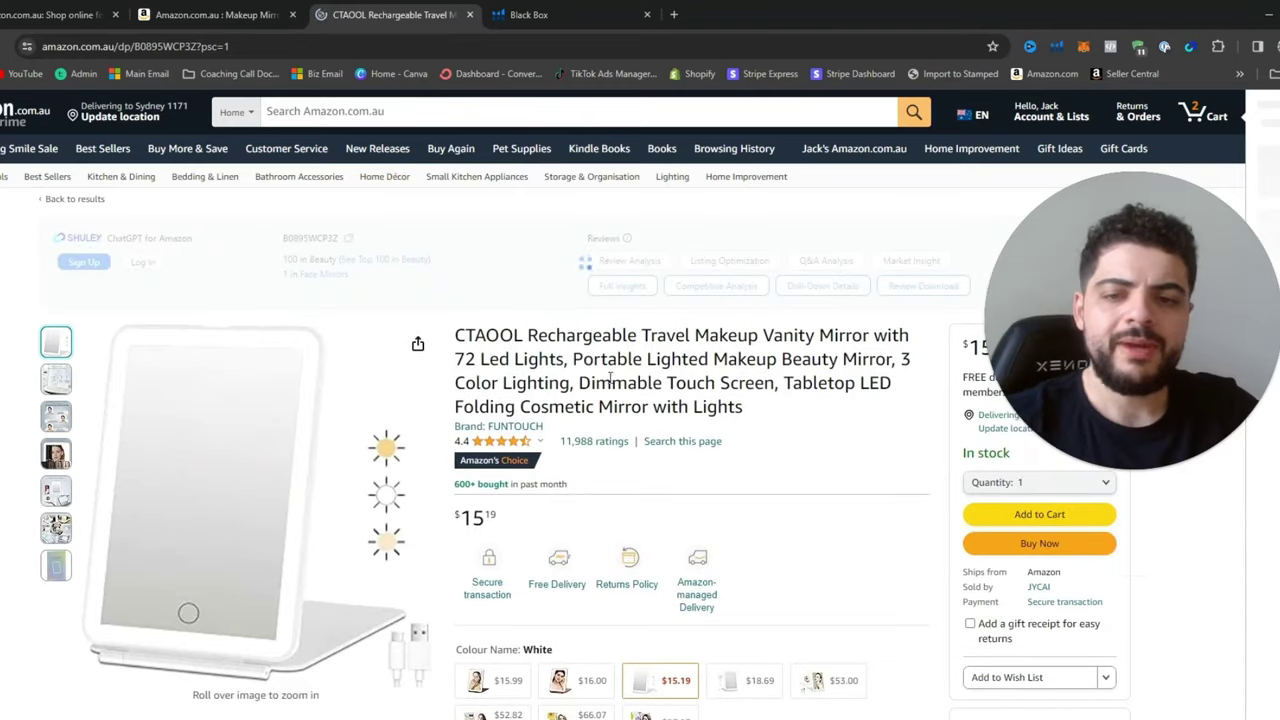
pyautogui.scroll(-1, 500, 597)
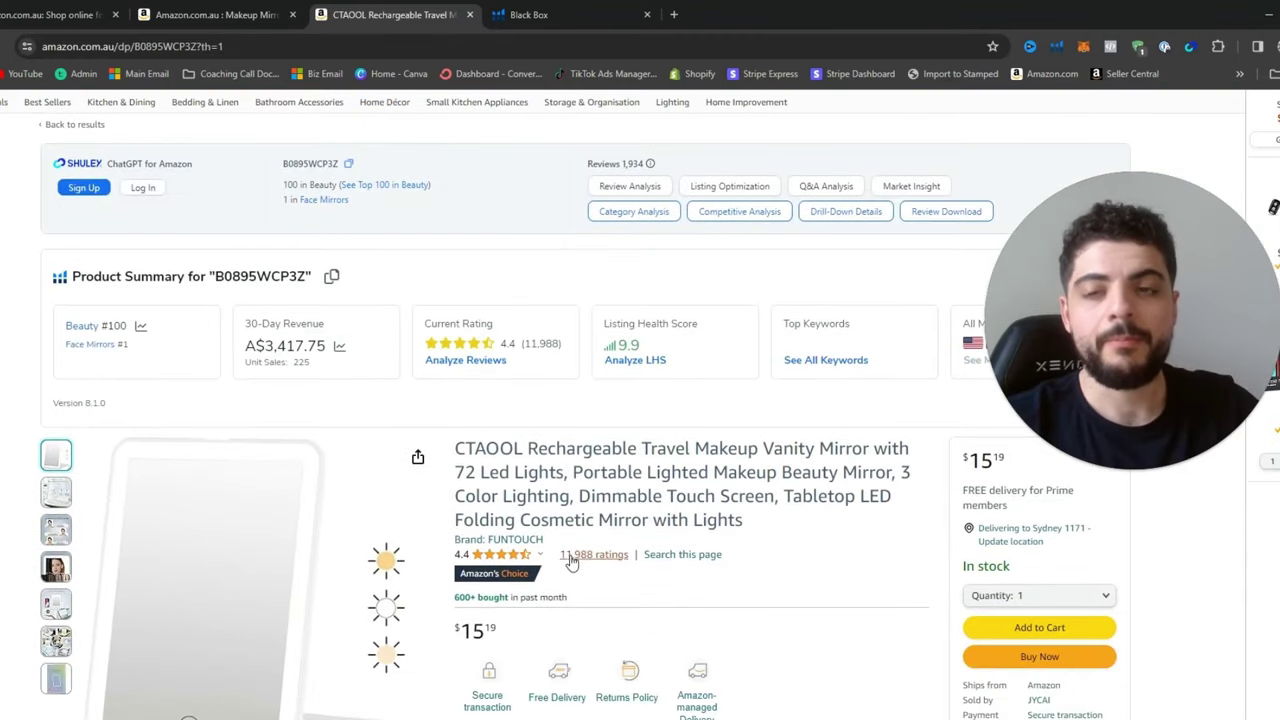
# Return to the makeup mirror results, close Xray and search Amazon for "vanity mirror" instead.
pyautogui.click(248, 6)
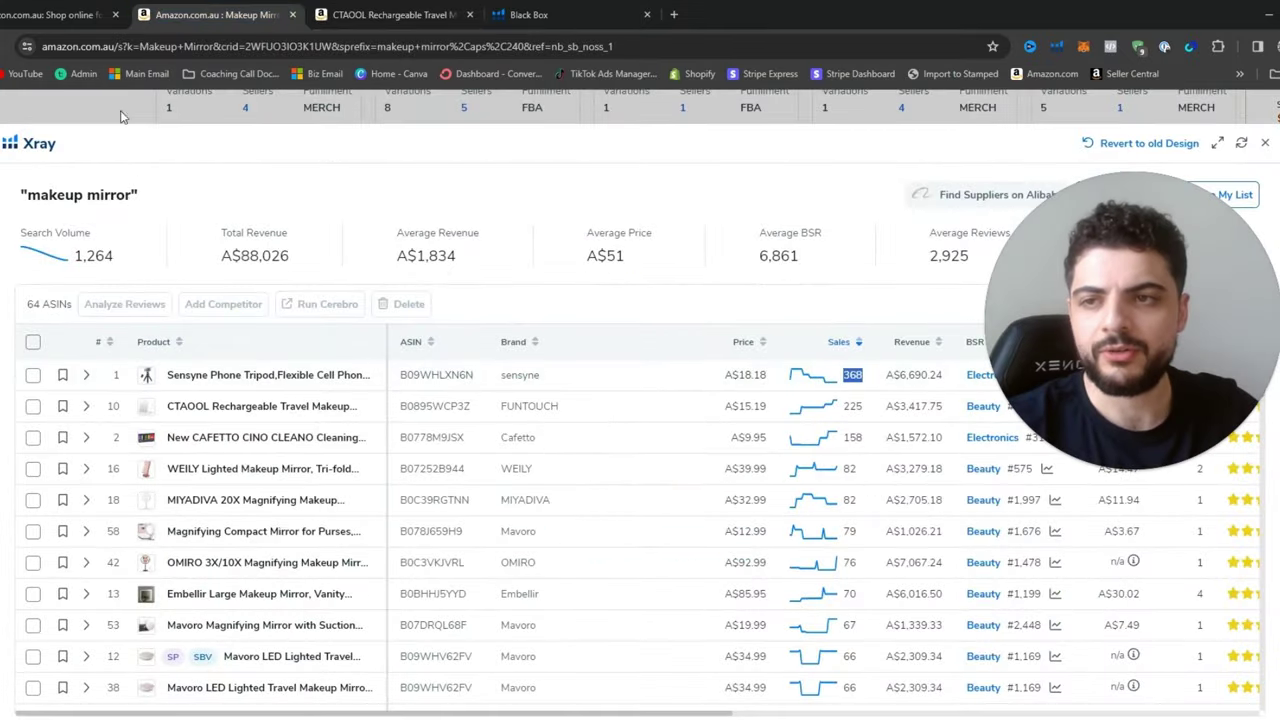
pyautogui.click(1221, 143)
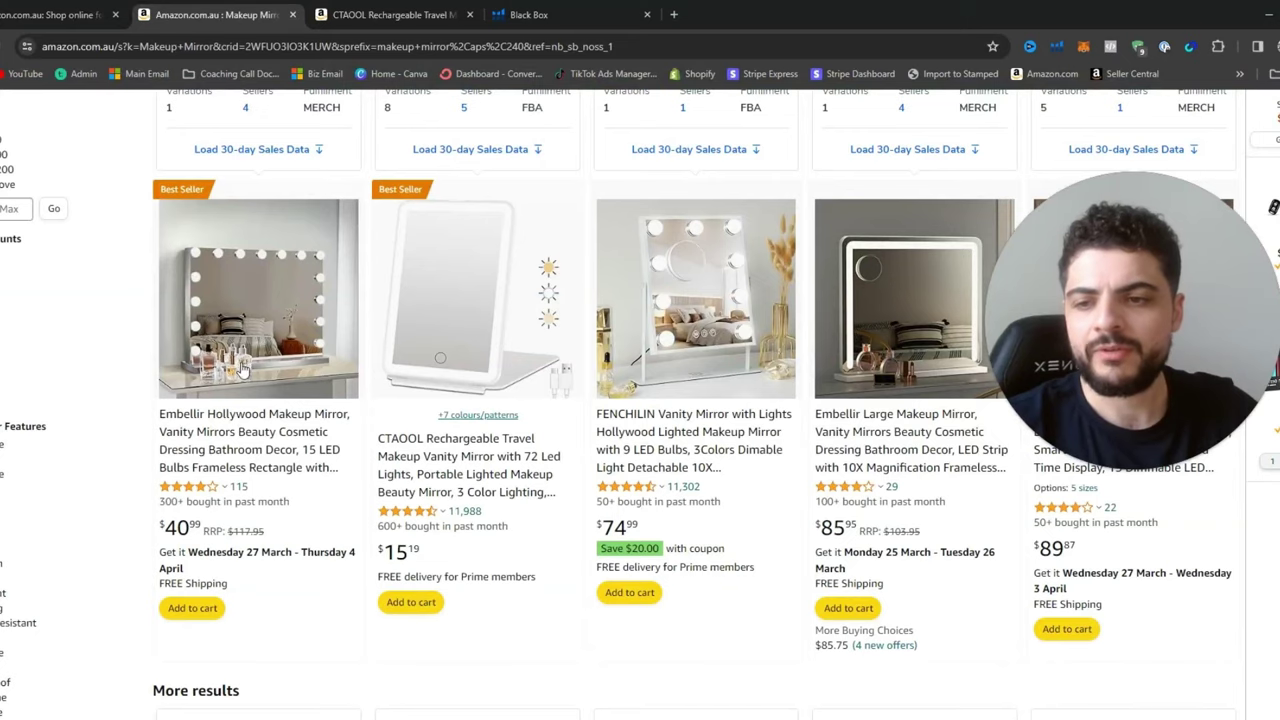
pyautogui.scroll(6, 232, 381)
pyautogui.moveTo(330, 111); pyautogui.dragTo(252, 111)
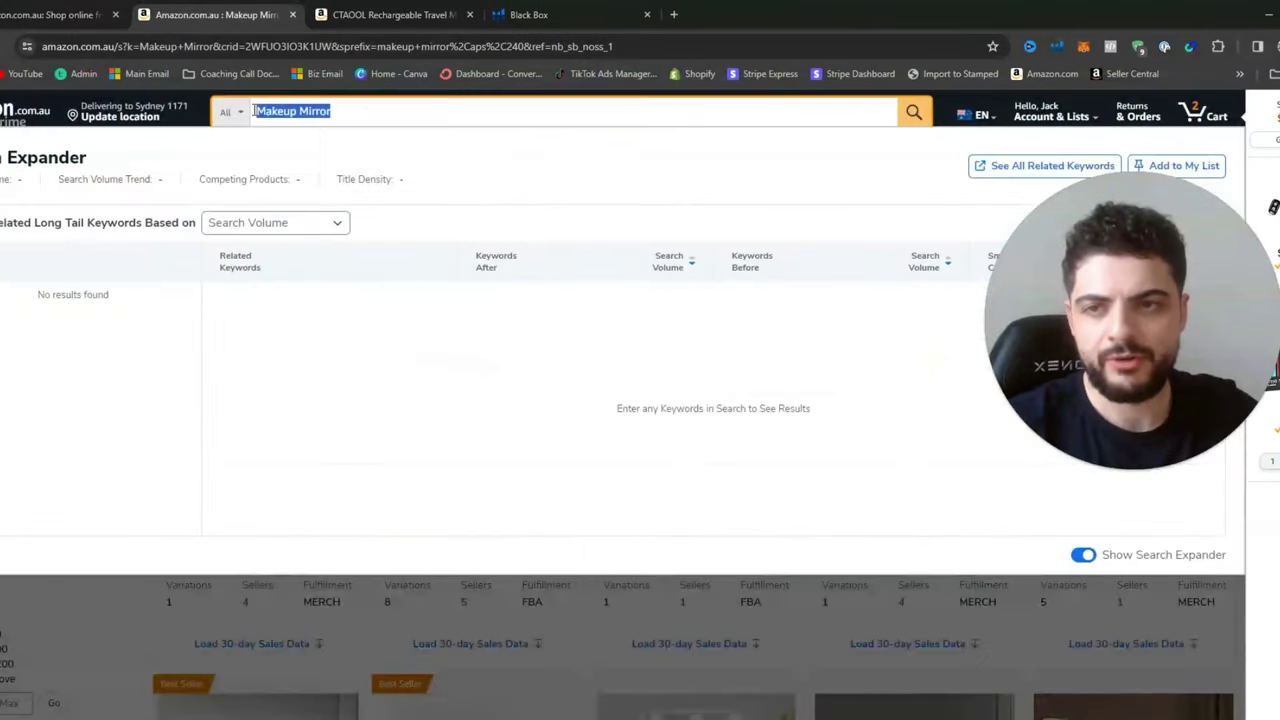
pyautogui.write('vanity ')
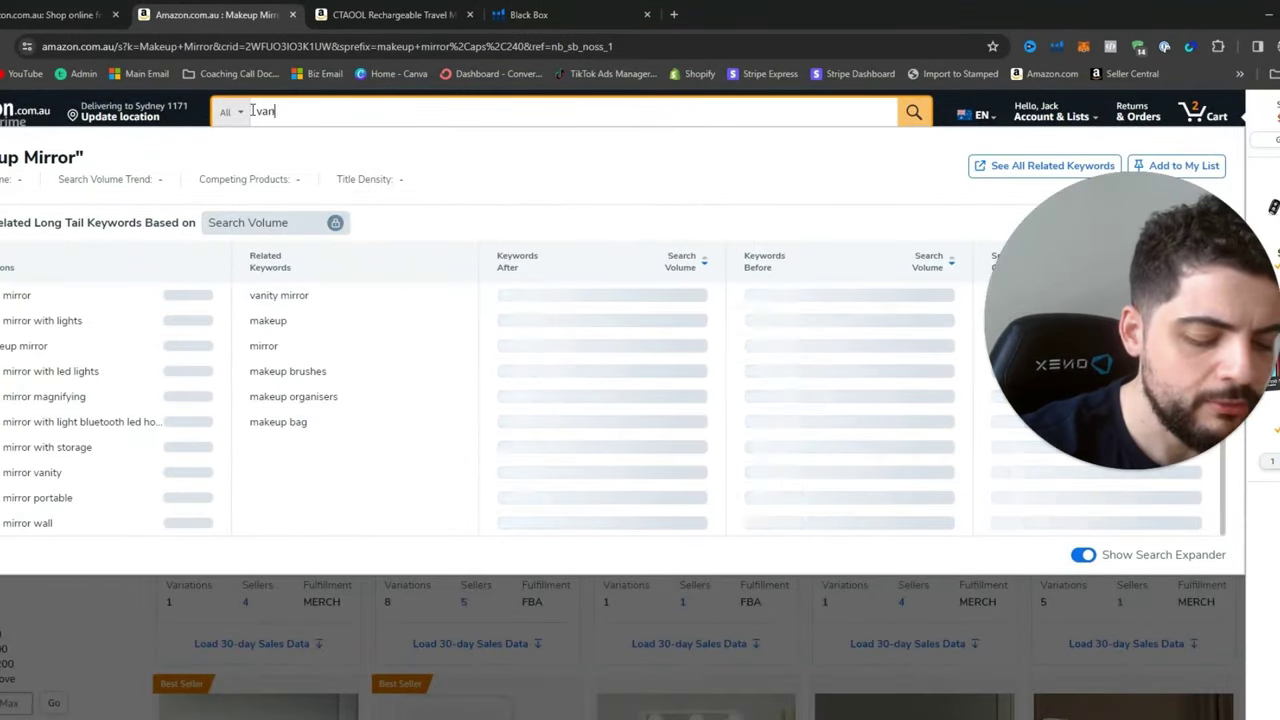
pyautogui.write('mirror')
pyautogui.press('Return')
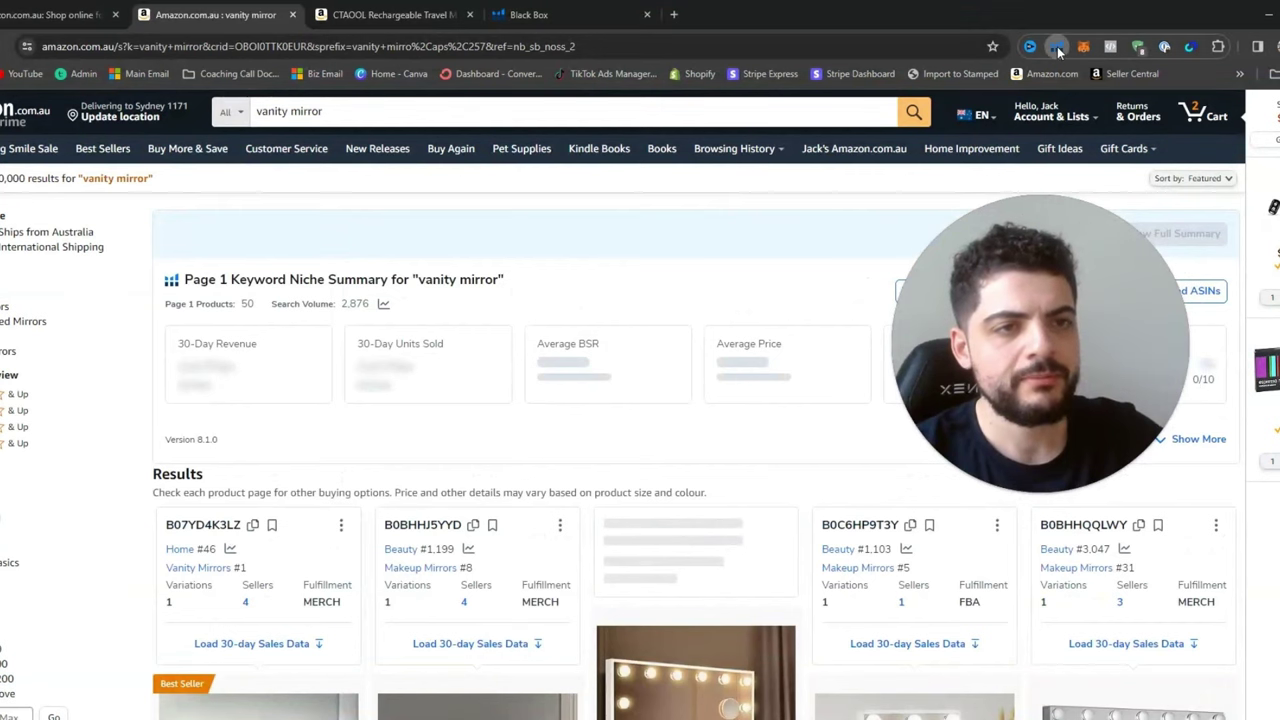
# Run Xray Amazon product research on the vanity mirror search results.
pyautogui.click(1058, 50)
pyautogui.click(874, 200)
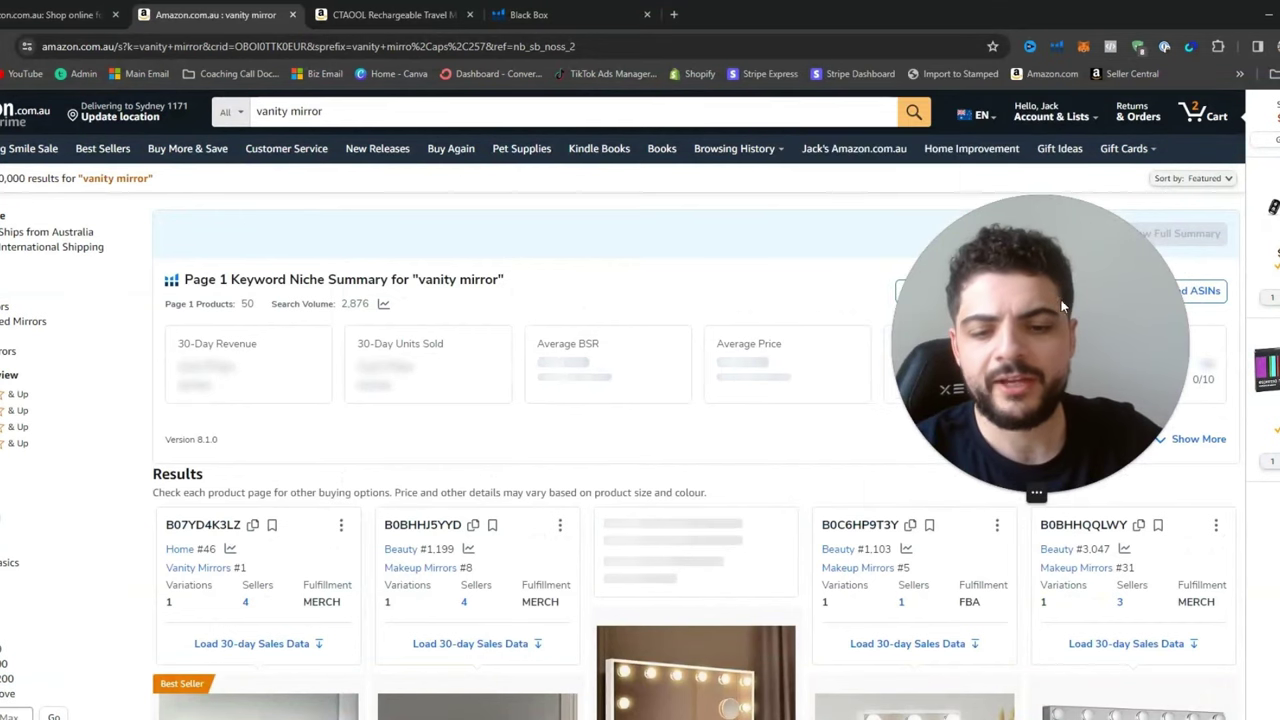
pyautogui.scroll(-3, 609, 354)
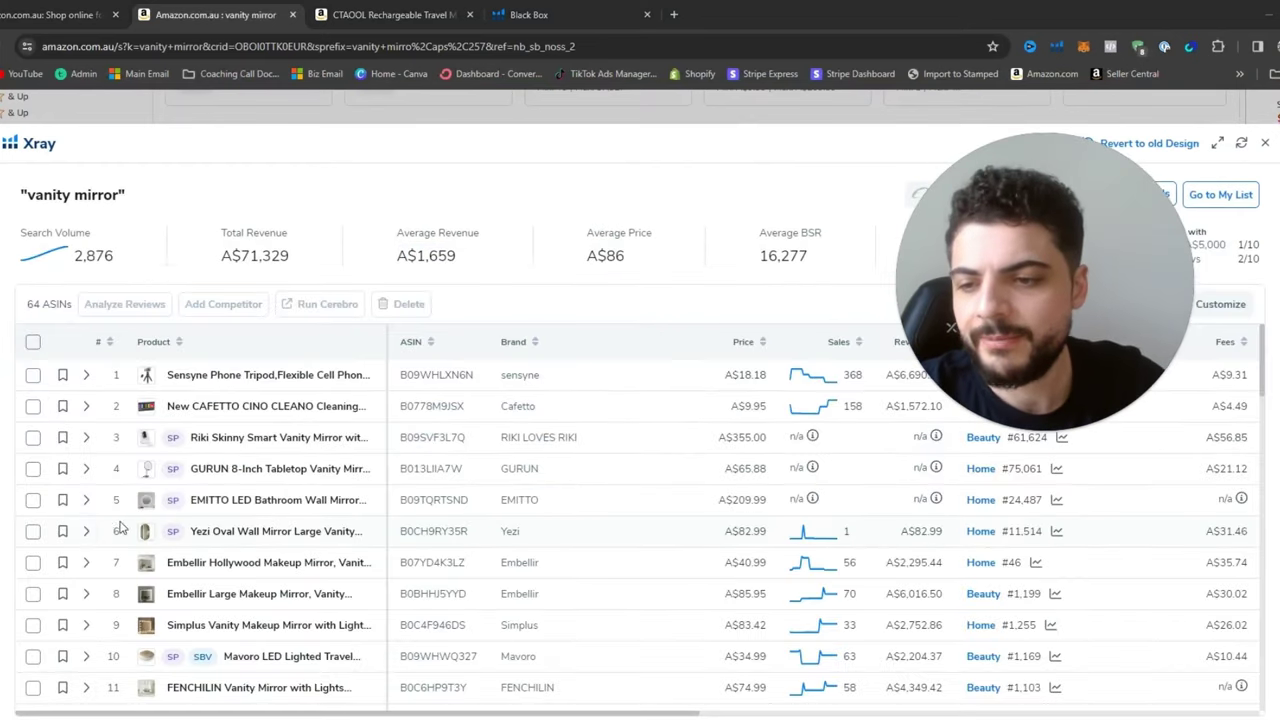
# Delete the sponsored Riki Skinny, GURUN, EMITTO, Yezi and Mavoro mirror entries from the Xray results.
pyautogui.click(33, 531)
pyautogui.click(33, 656)
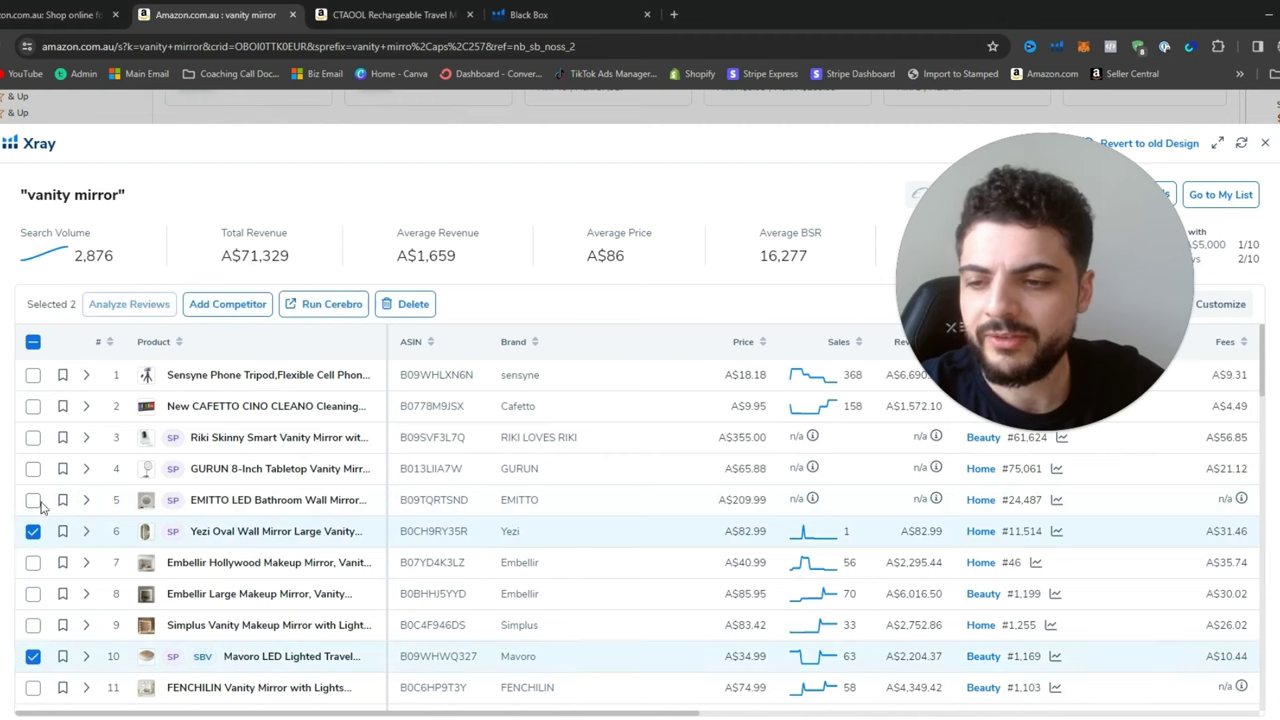
pyautogui.click(33, 500)
pyautogui.click(33, 468)
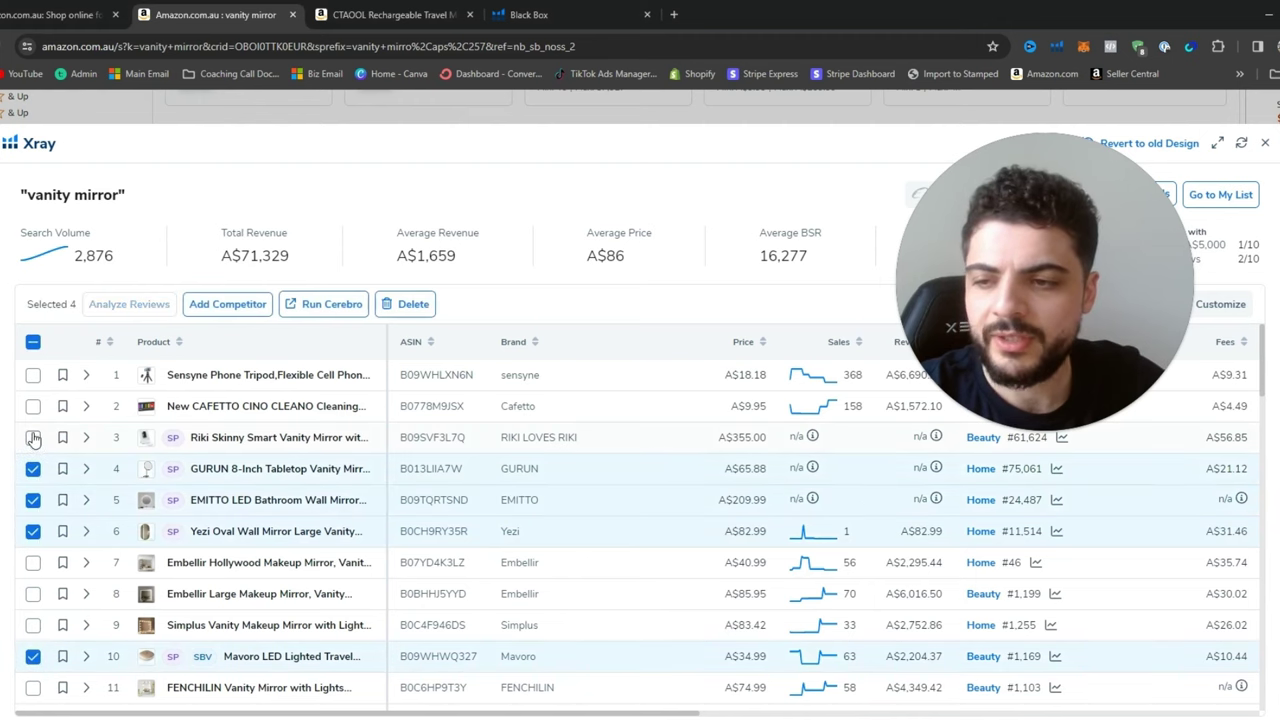
pyautogui.click(412, 304)
pyautogui.click(668, 474)
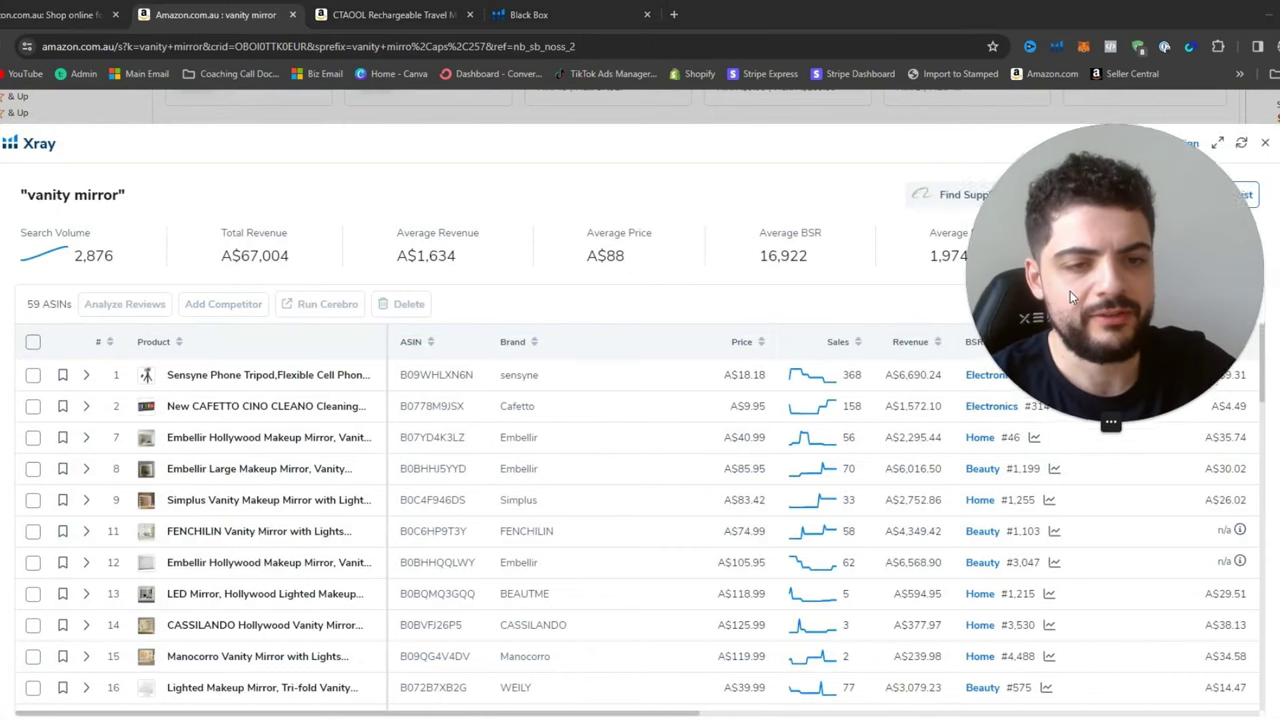
# Sort the Xray products by highest revenue and open the ELEGANT Hollywood Vanity Mirror listing in a new tab to review its product summary.
pyautogui.click(918, 348)
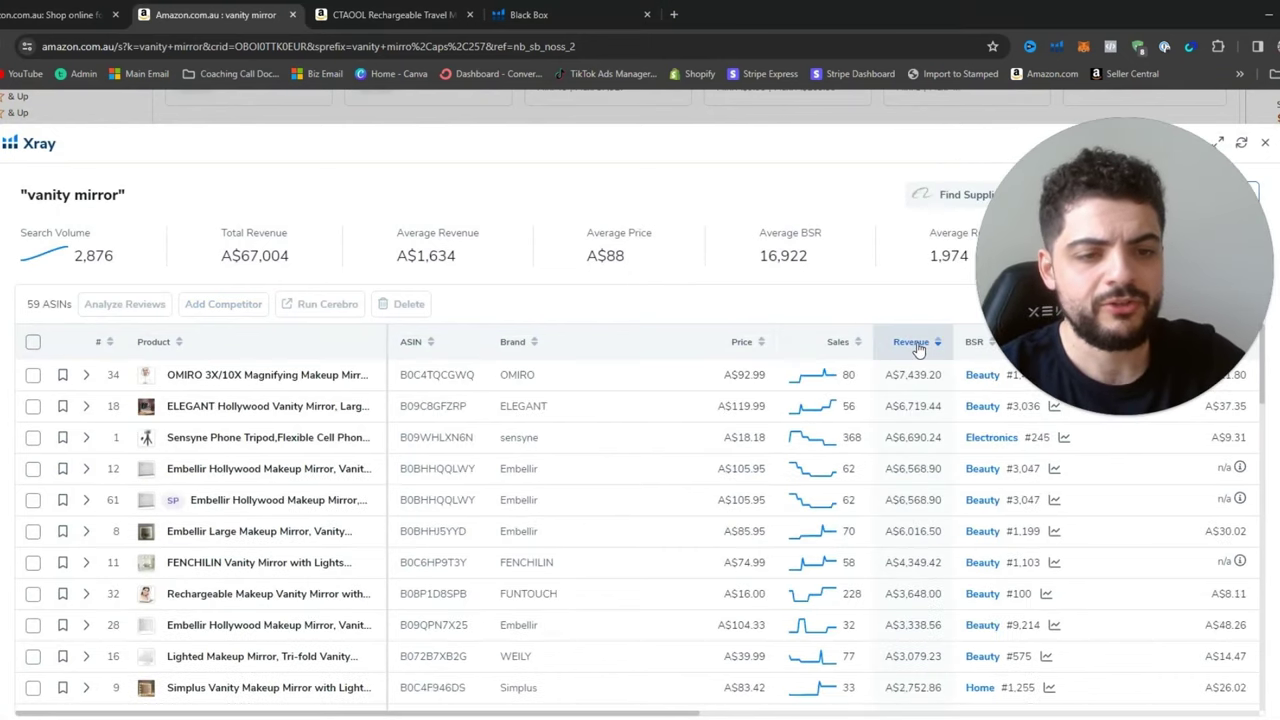
pyautogui.rightClick(205, 414)
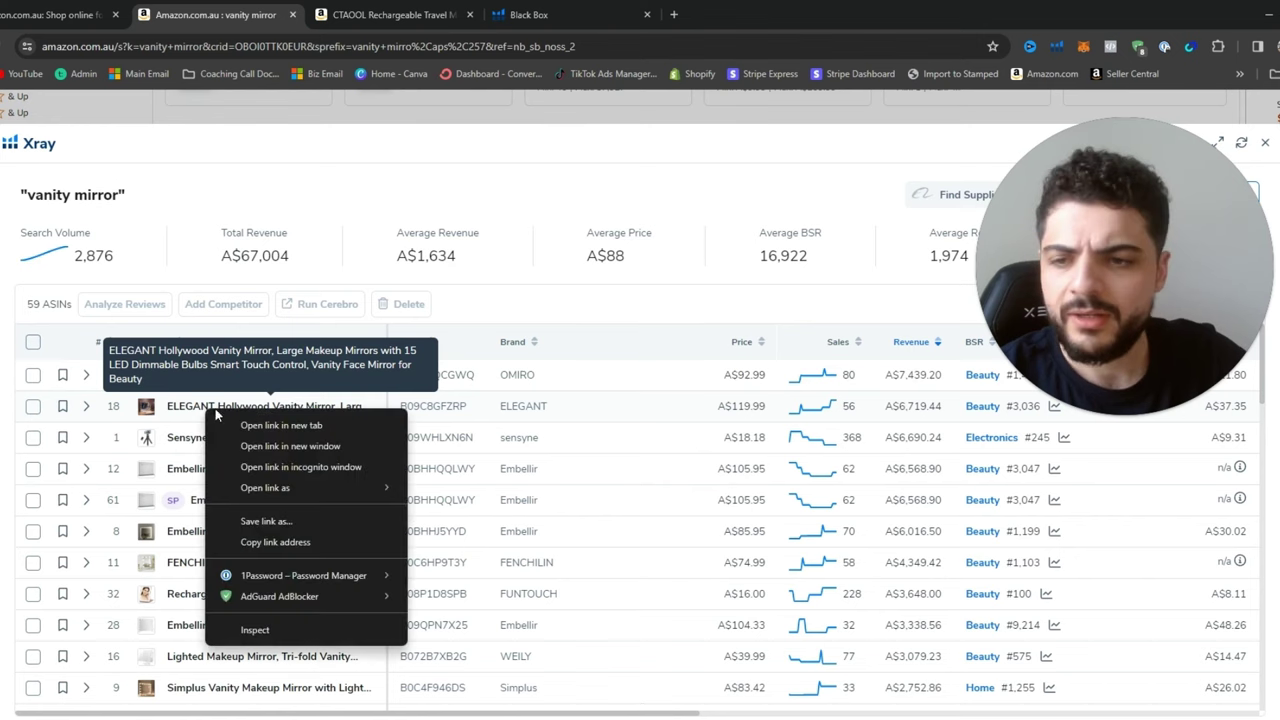
pyautogui.click(270, 422)
pyautogui.click(565, 14)
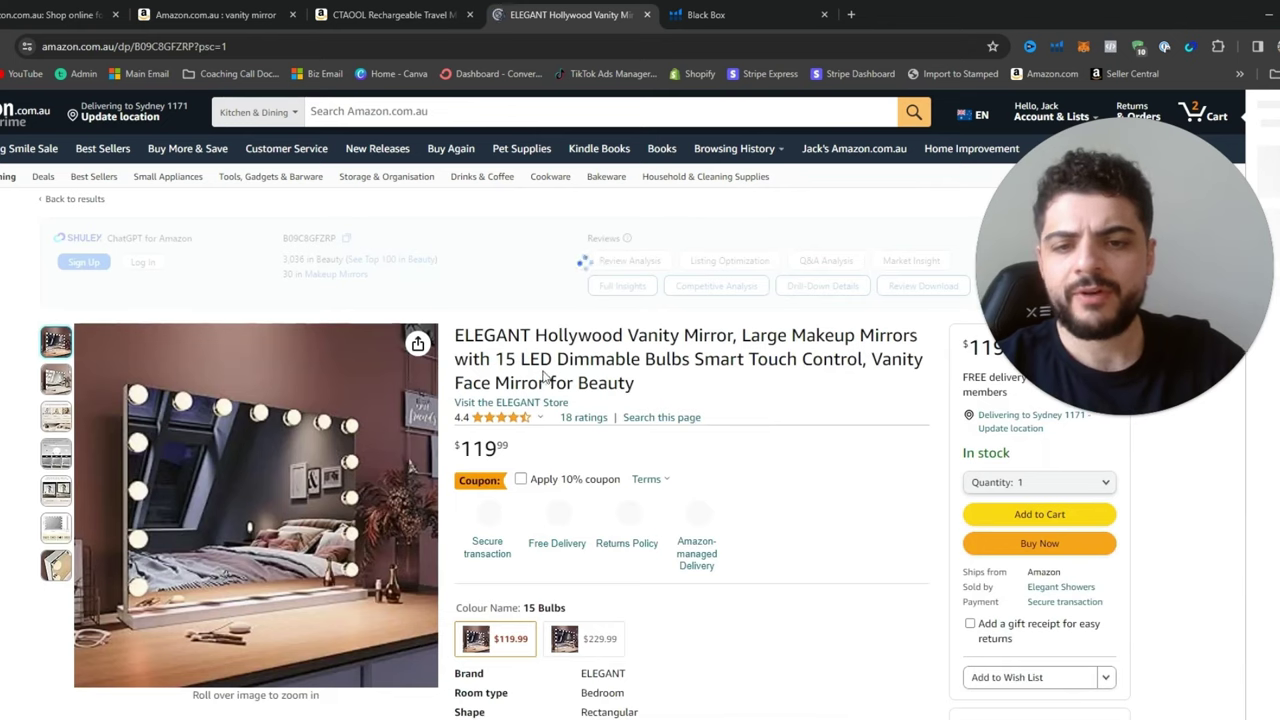
pyautogui.scroll(-1, 723, 420)
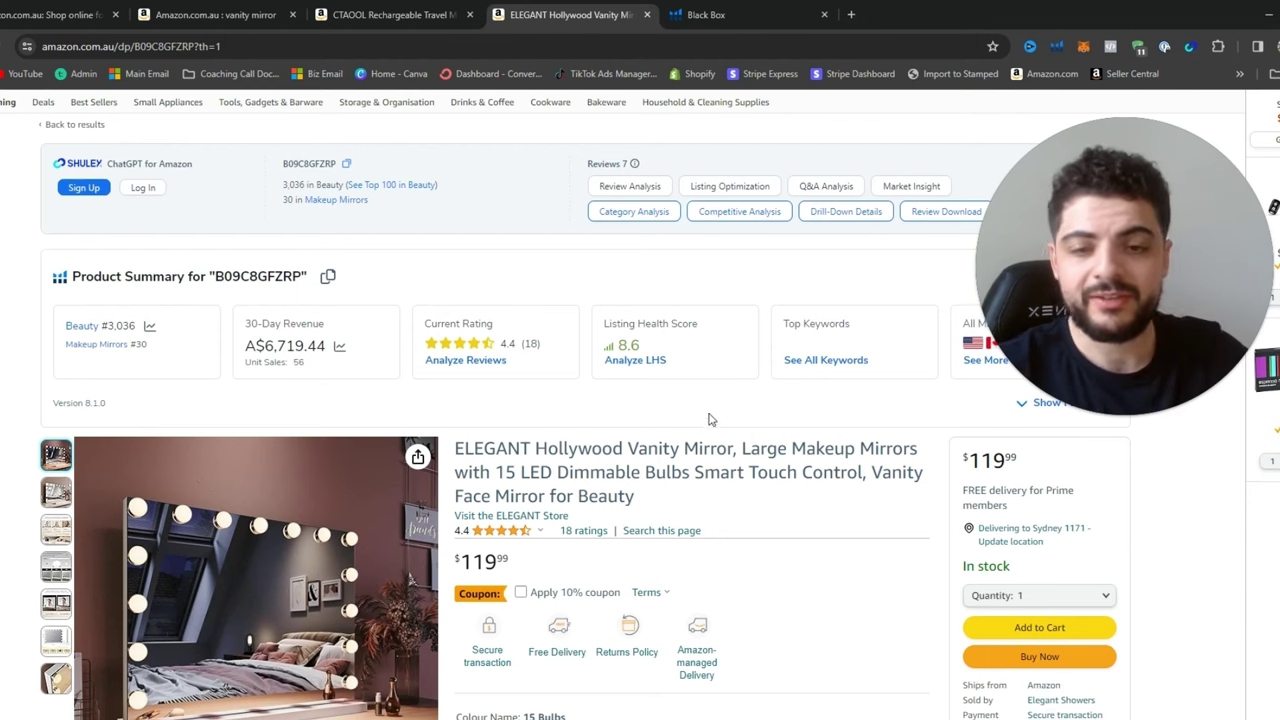
pyautogui.moveTo(1086, 286); pyautogui.dragTo(729, 313)
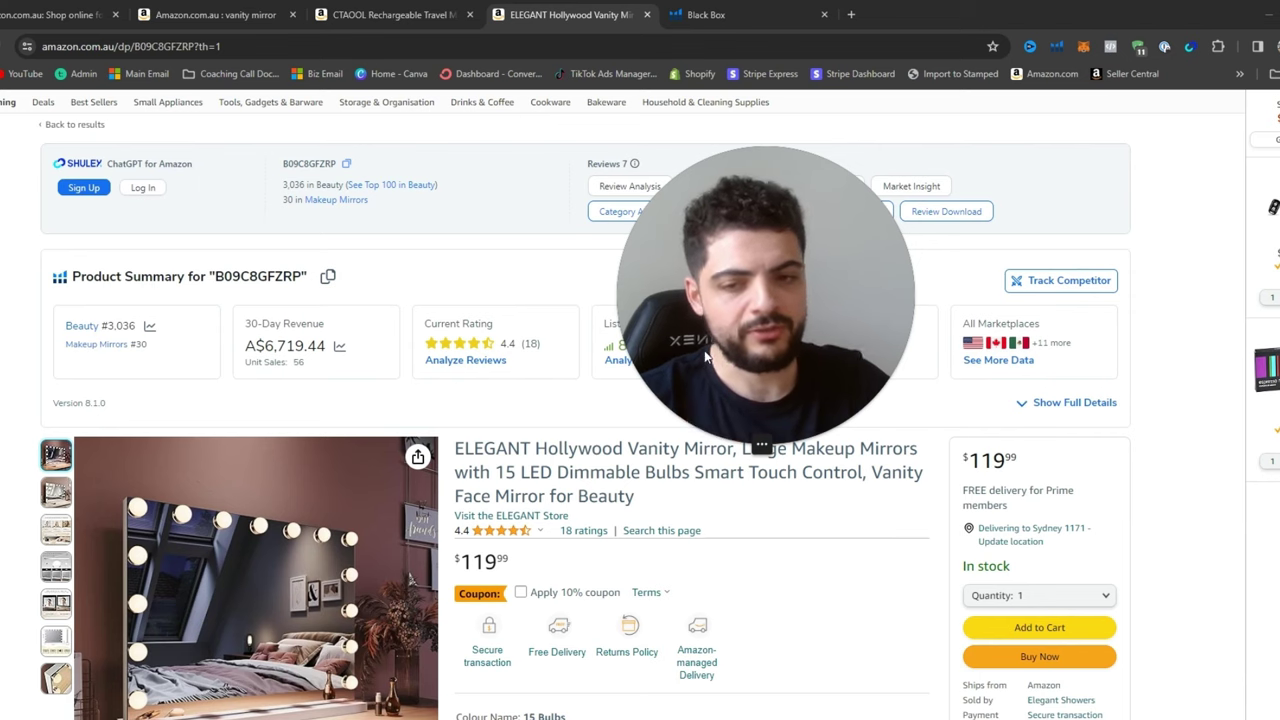
# Run Xray on the ELEGANT Hollywood Vanity Mirror listing and compare the sales of its two variants.
pyautogui.click(1056, 46)
pyautogui.click(953, 197)
pyautogui.moveTo(821, 276); pyautogui.dragTo(968, 556)
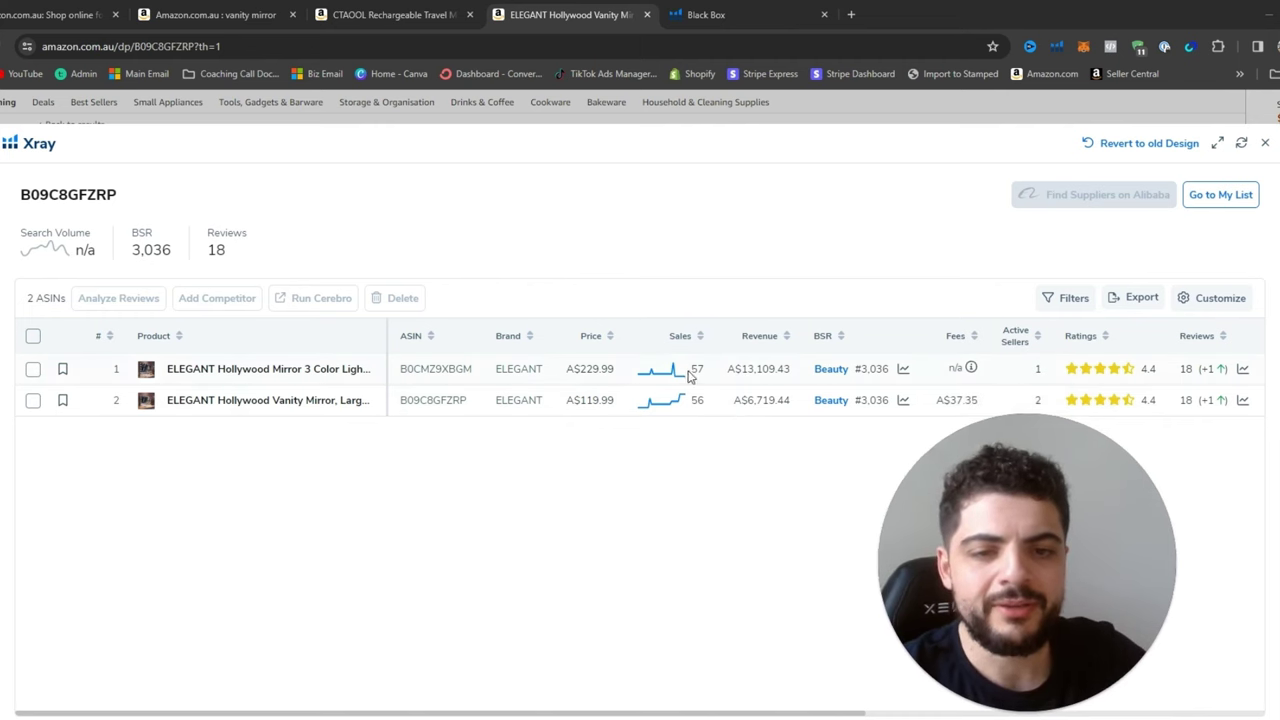
pyautogui.moveTo(710, 375); pyautogui.dragTo(690, 377)
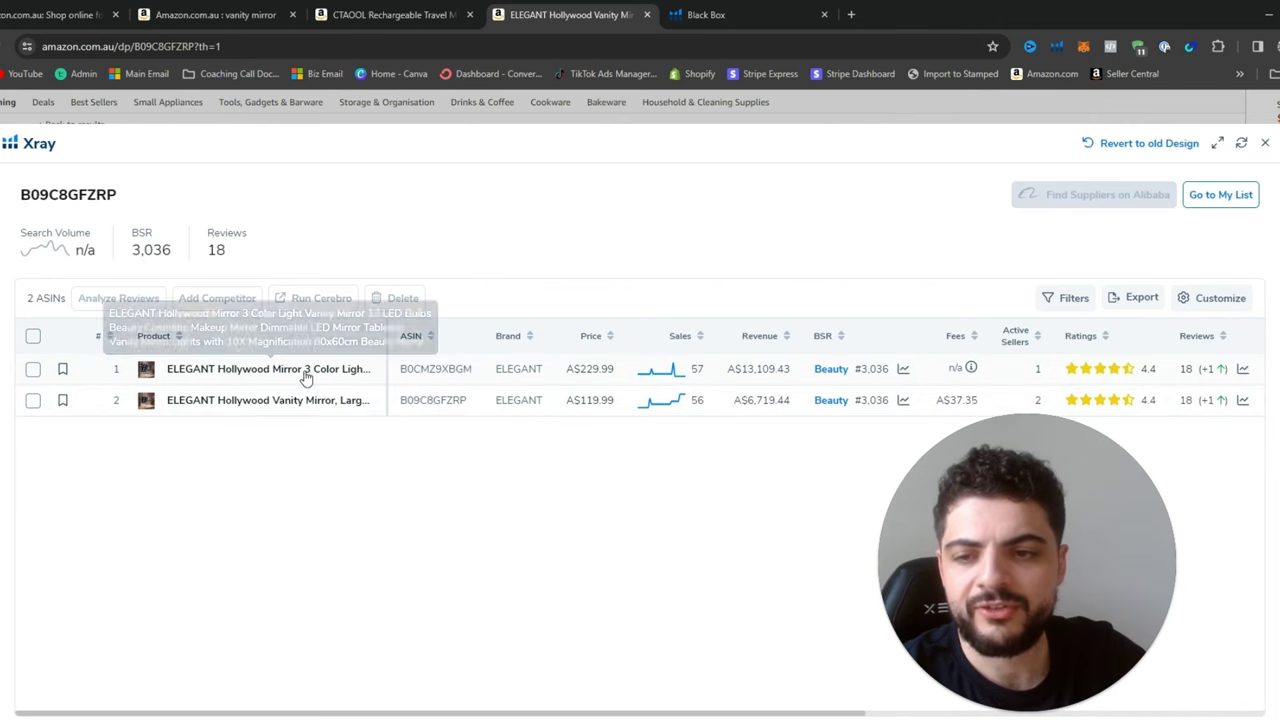
# Examine the all-time sales chart of the ELEGANT Hollywood Vanity Mirror with 15 LED bulbs, then close the chart.
pyautogui.click(676, 406)
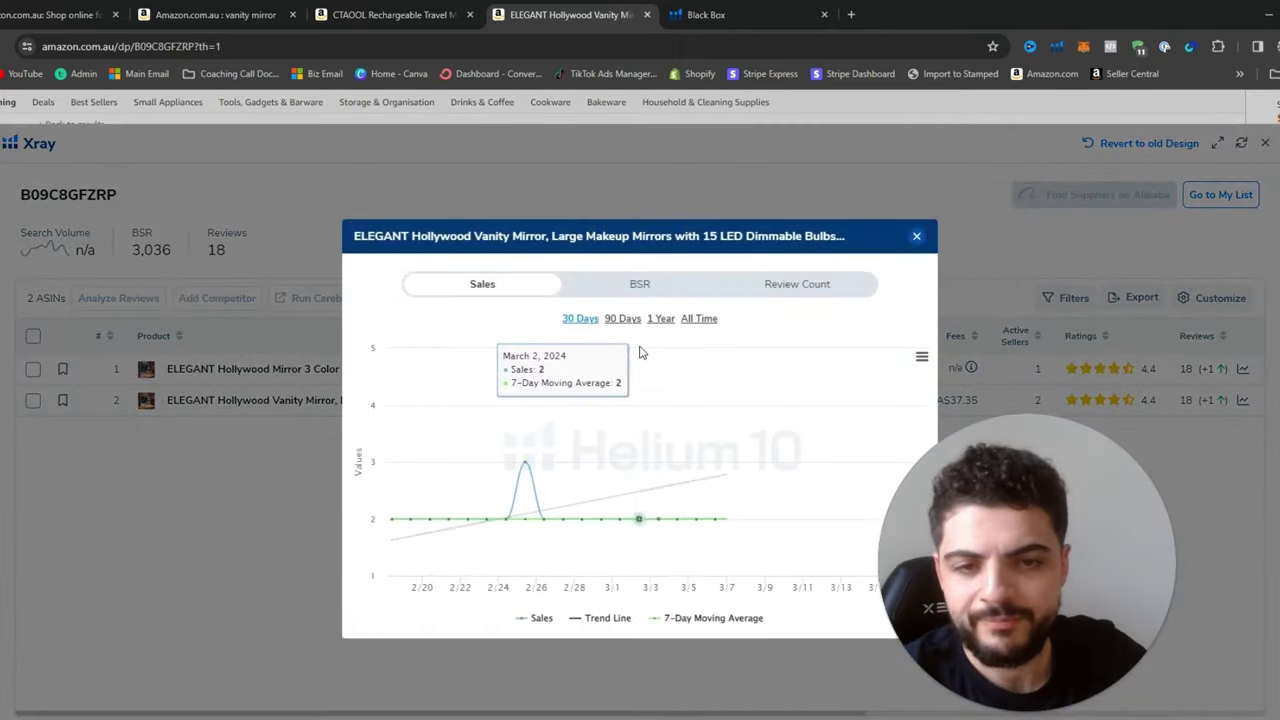
pyautogui.click(699, 318)
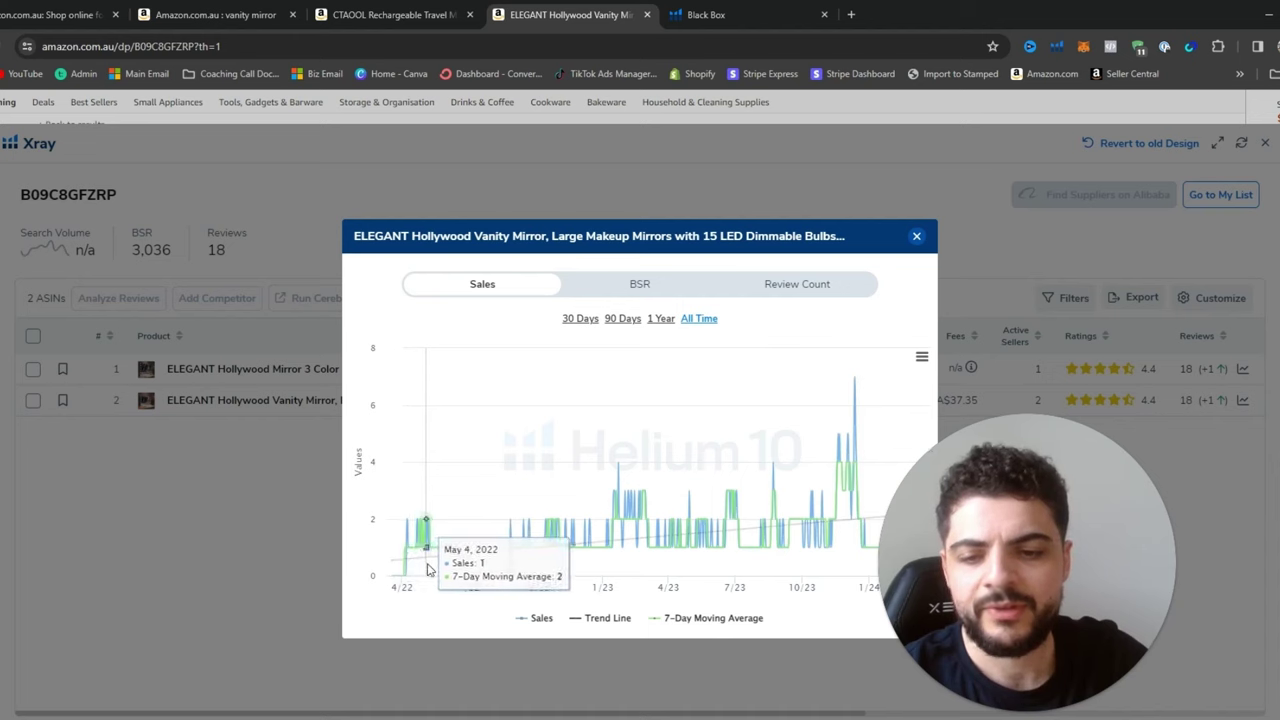
pyautogui.moveTo(960, 480); pyautogui.dragTo(1105, 378)
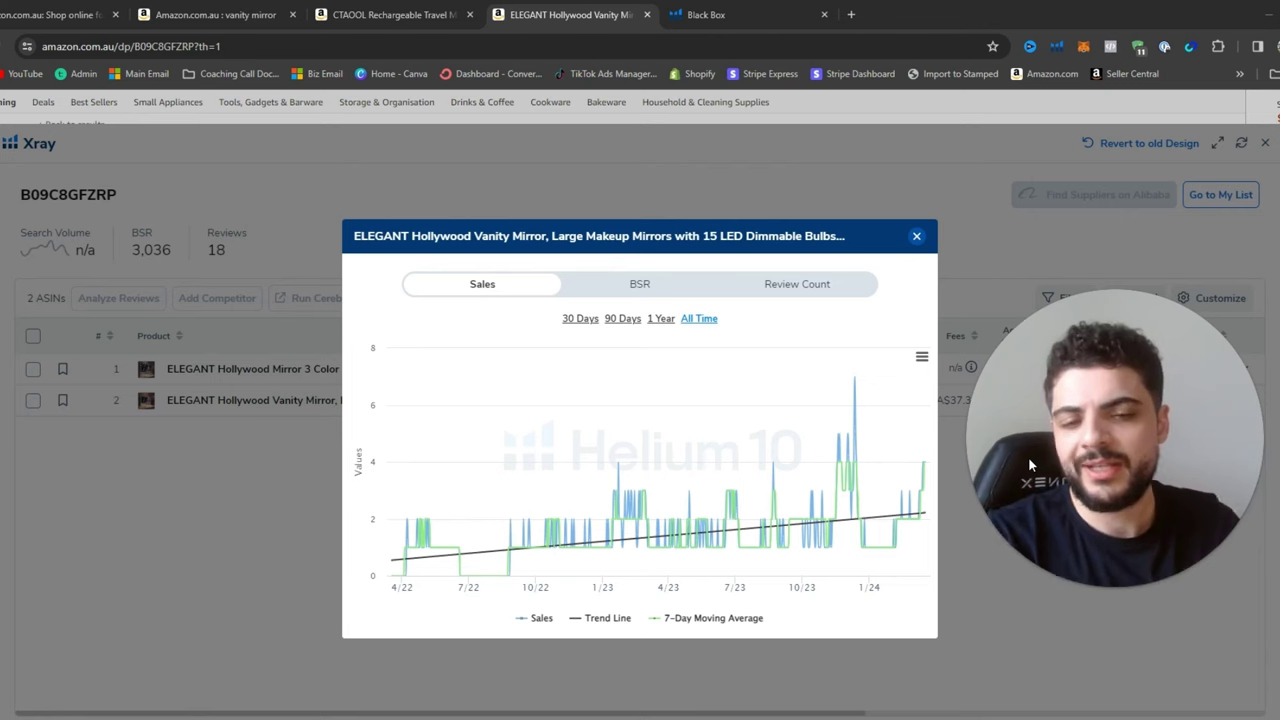
pyautogui.moveTo(836, 508)
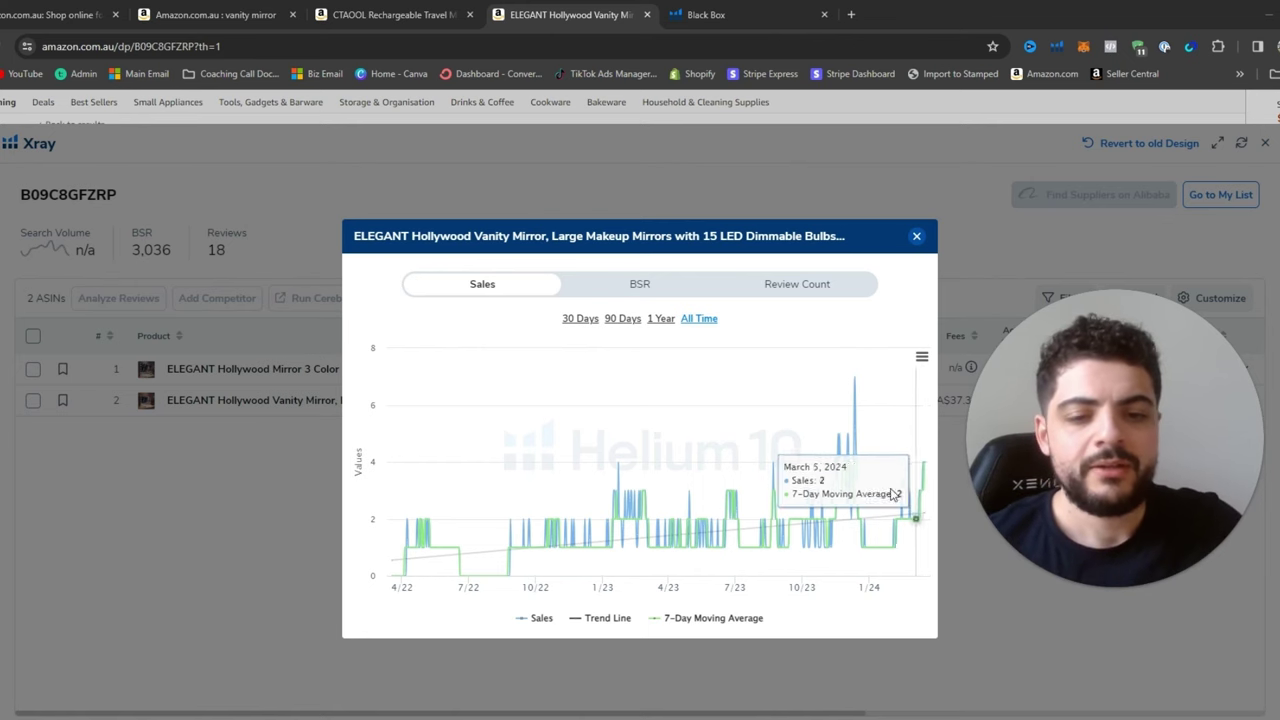
pyautogui.click(916, 237)
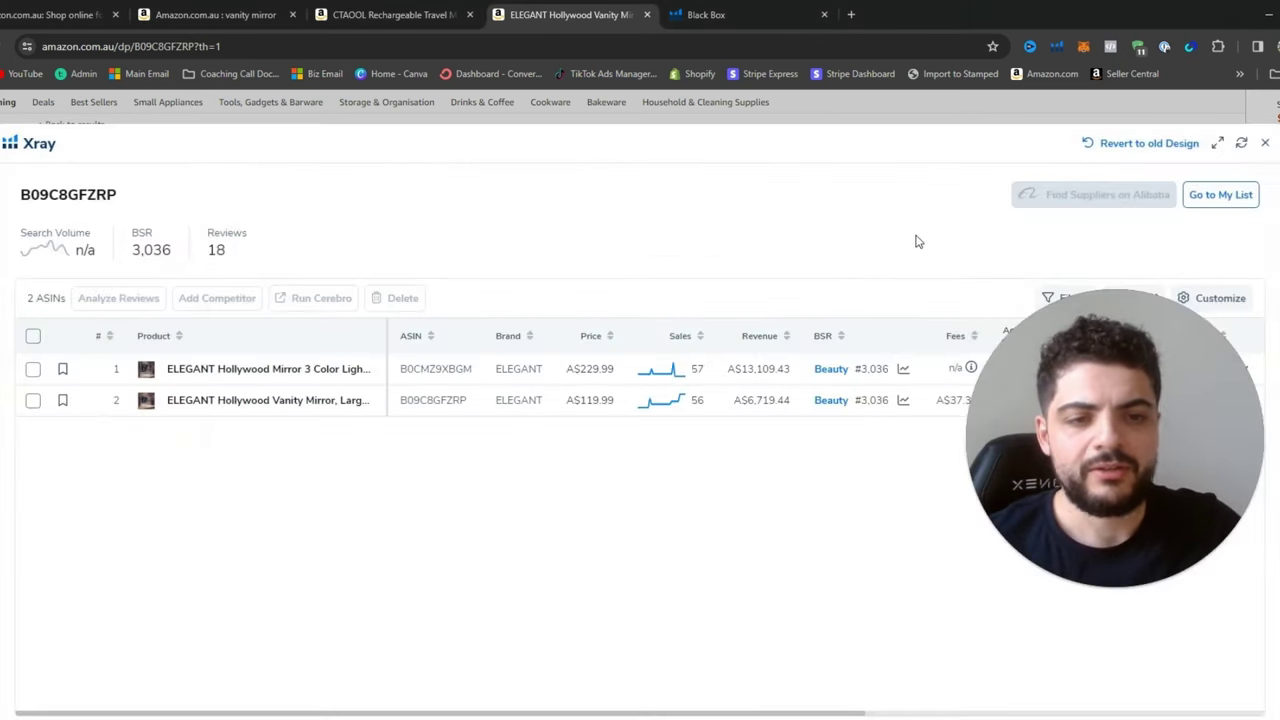
# Check the ELEGANT Hollywood Vanity Mirror's revenue, close Xray and look through the listing's product images, including colour modes and dimensions.
pyautogui.moveTo(1103, 389); pyautogui.dragTo(859, 535)
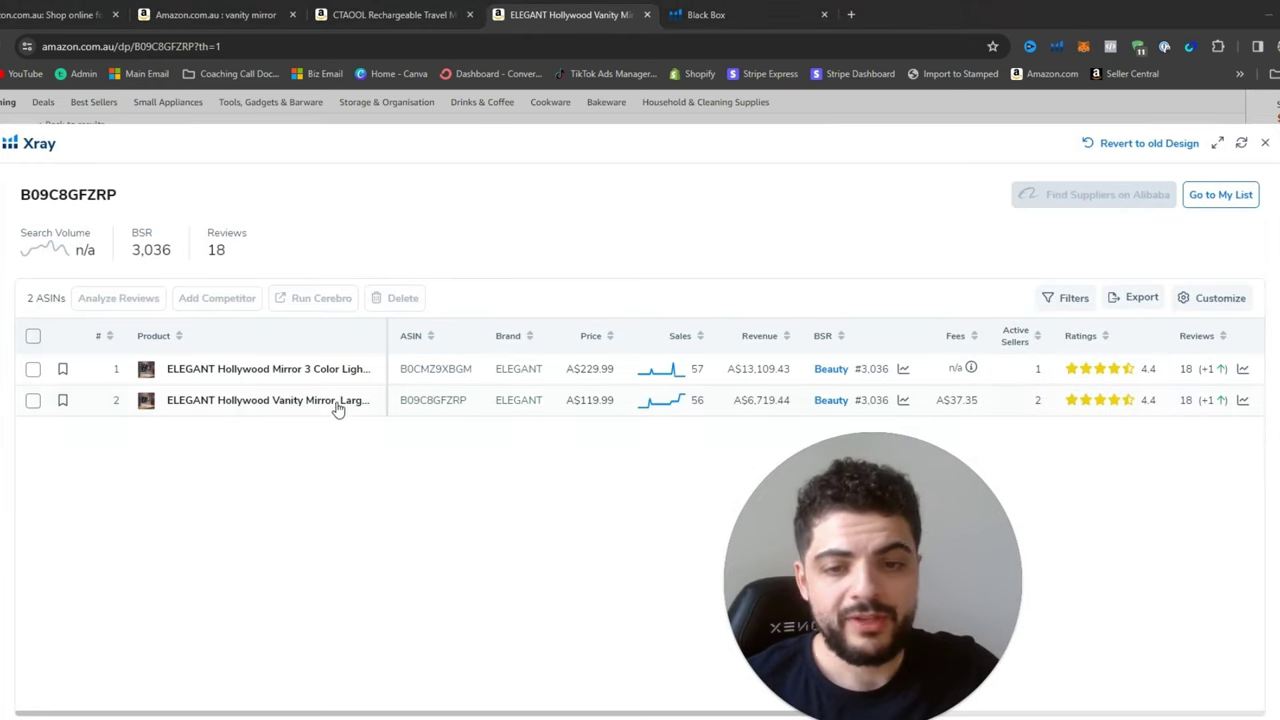
pyautogui.moveTo(735, 400); pyautogui.dragTo(792, 400)
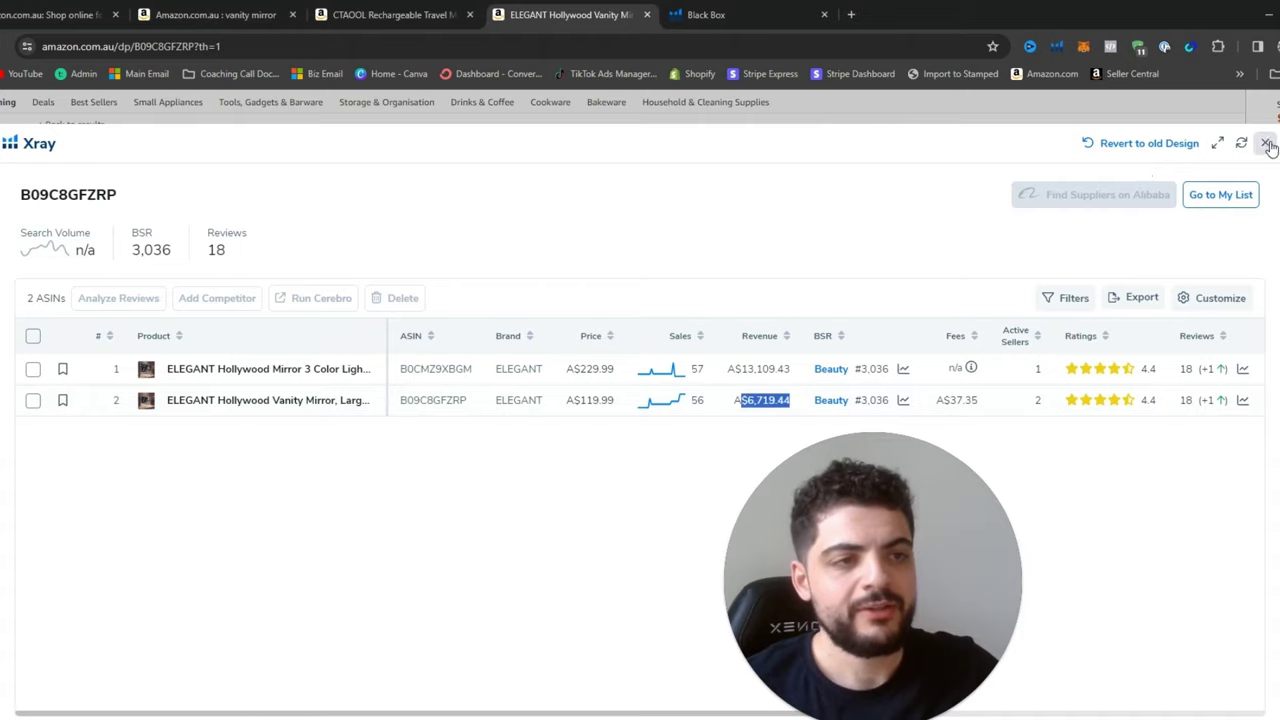
pyautogui.press('Escape')
pyautogui.moveTo(934, 502); pyautogui.dragTo(934, 228)
pyautogui.scroll(-1, 452, 486)
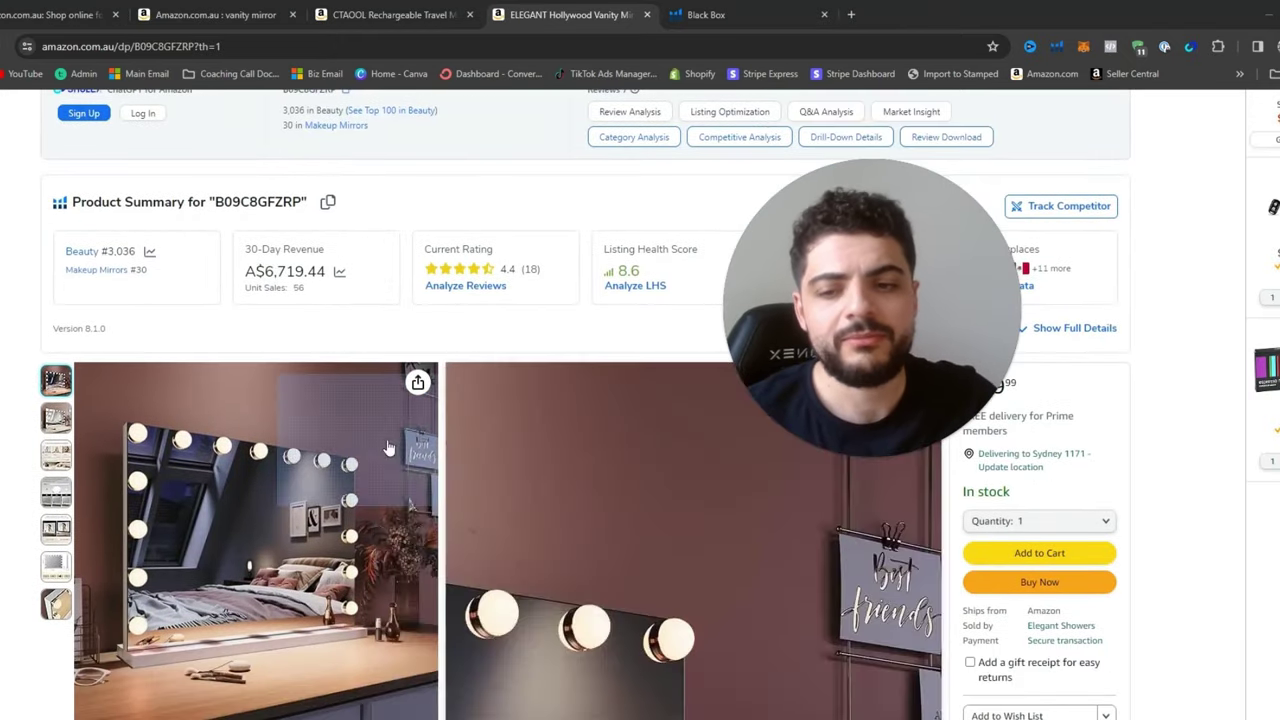
pyautogui.moveTo(62, 425)
pyautogui.moveTo(57, 476)
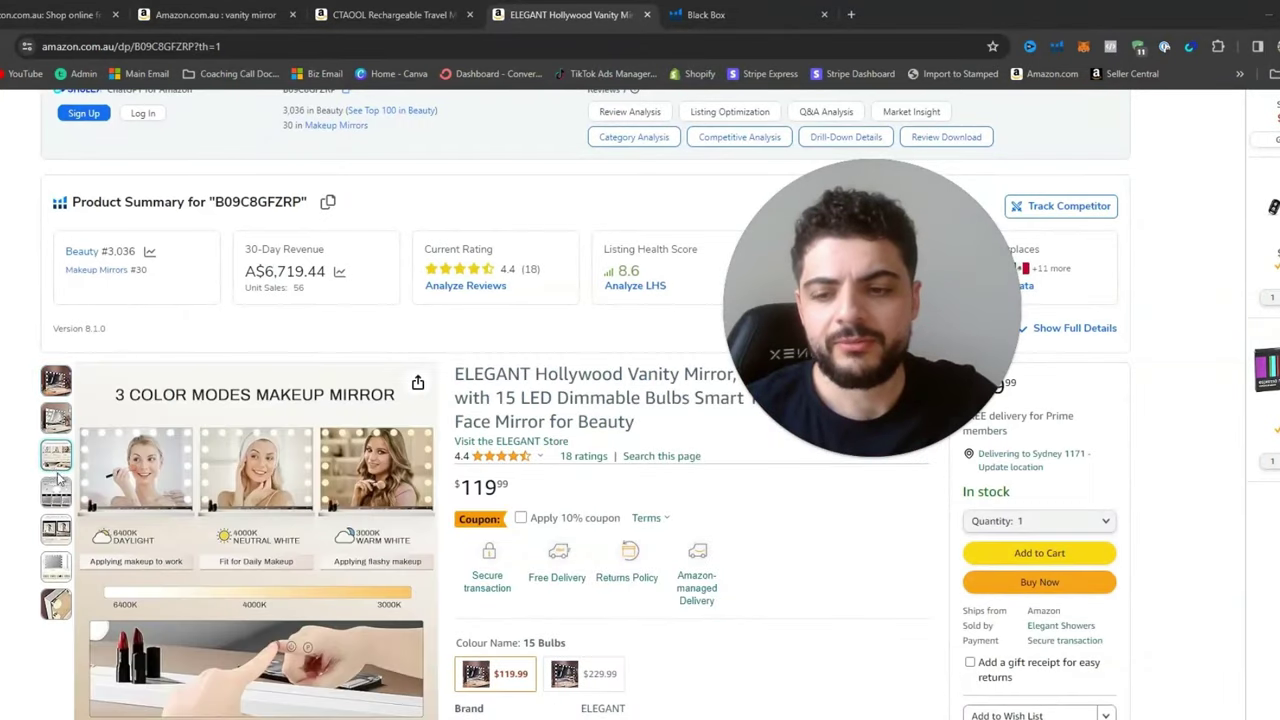
pyautogui.moveTo(45, 571)
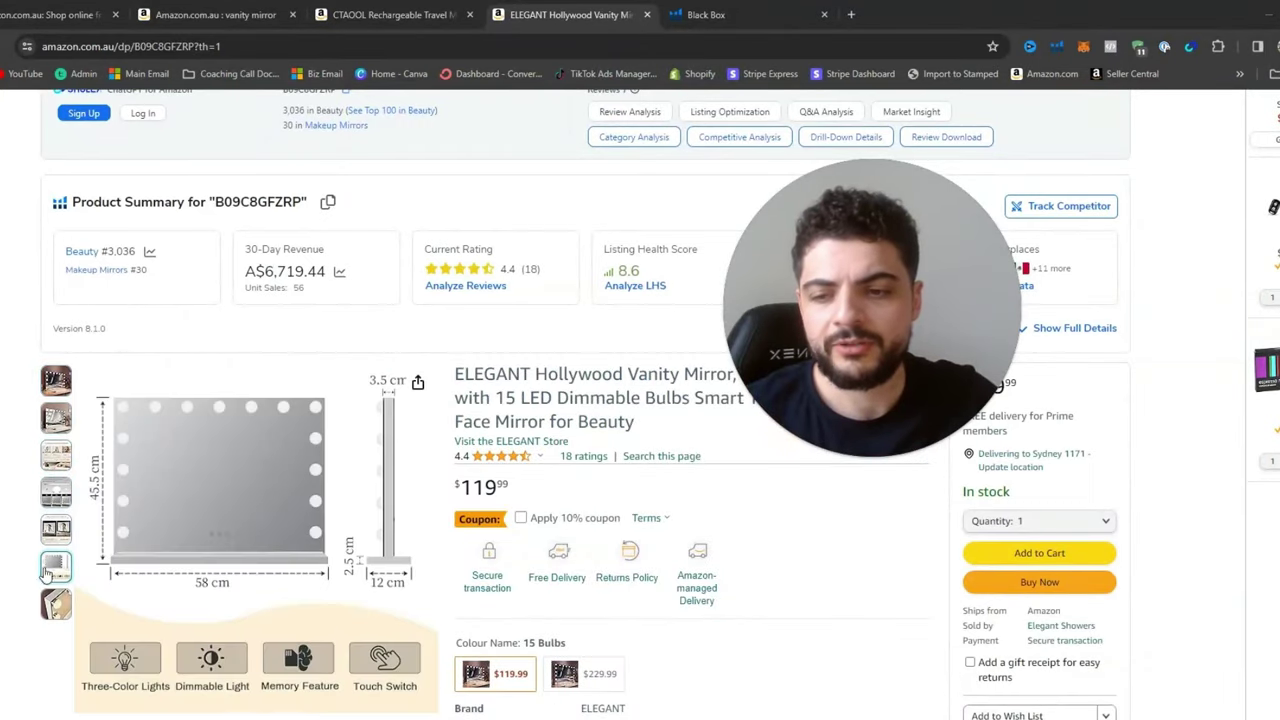
pyautogui.moveTo(757, 265); pyautogui.dragTo(727, 340)
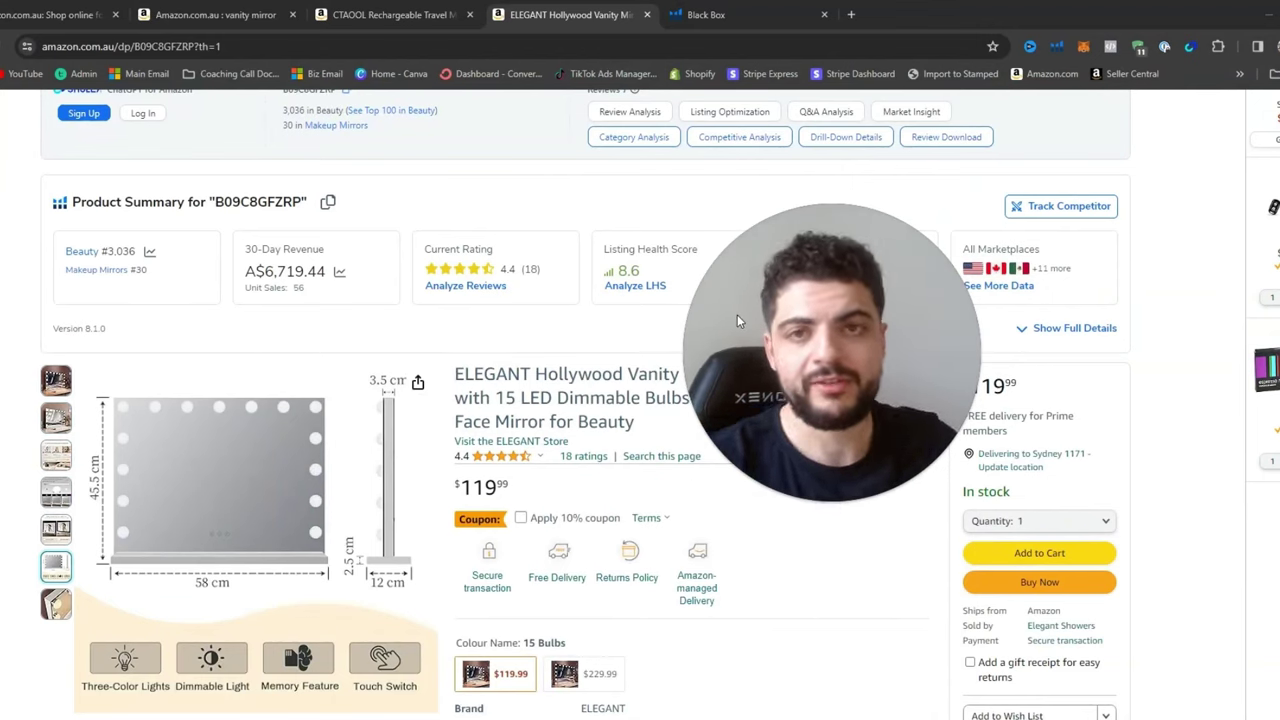
pyautogui.moveTo(805, 323); pyautogui.dragTo(879, 305)
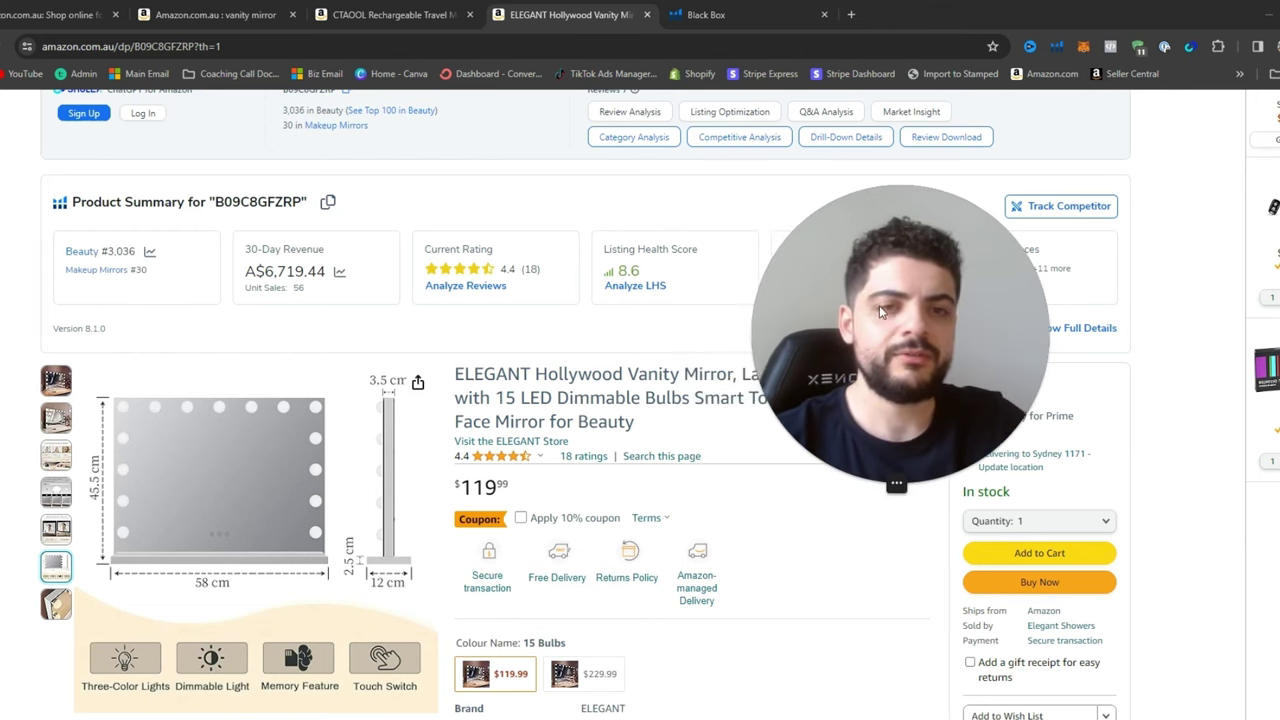
pyautogui.click(710, 15)
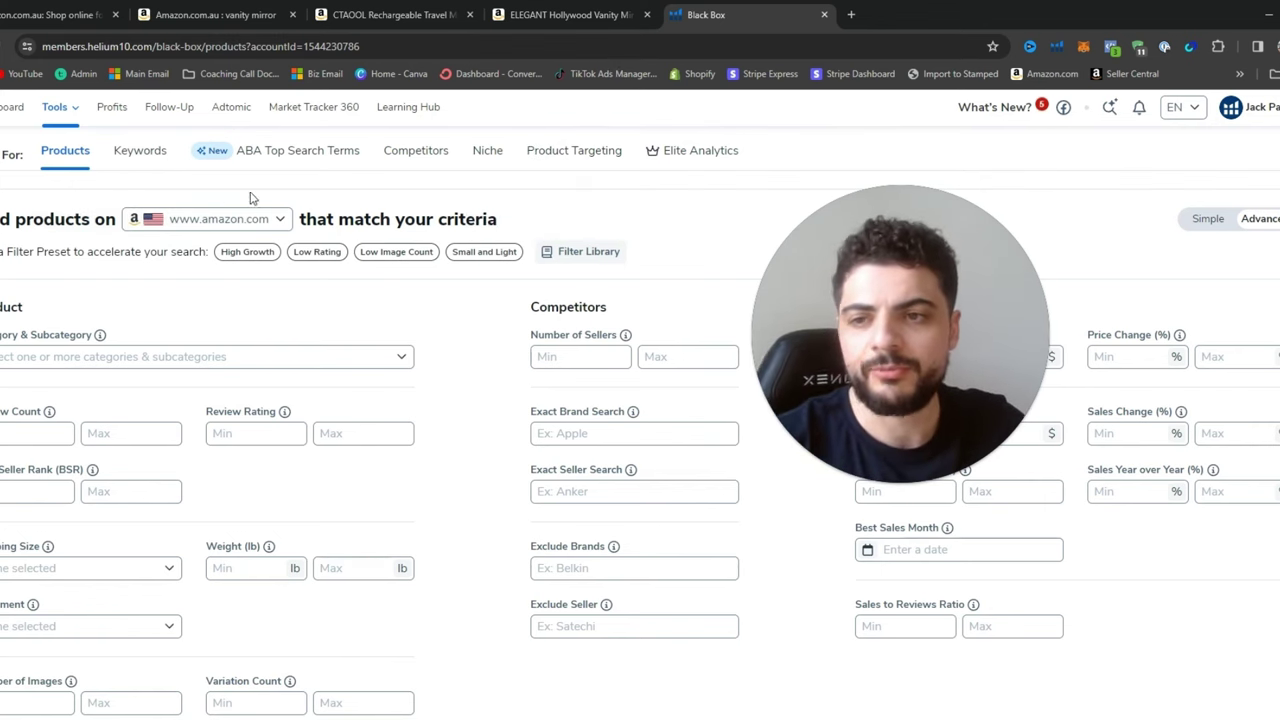
pyautogui.moveTo(862, 288); pyautogui.dragTo(1007, 243)
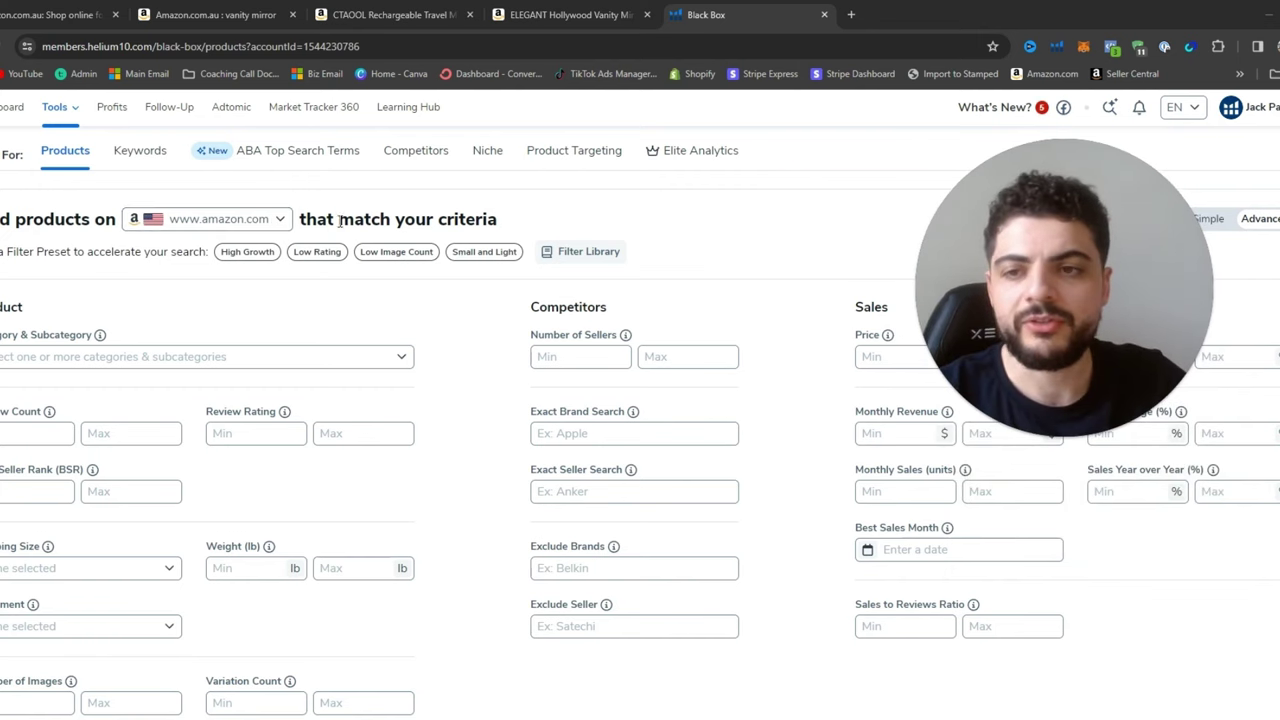
pyautogui.click(245, 218)
pyautogui.scroll(-2, 241, 360)
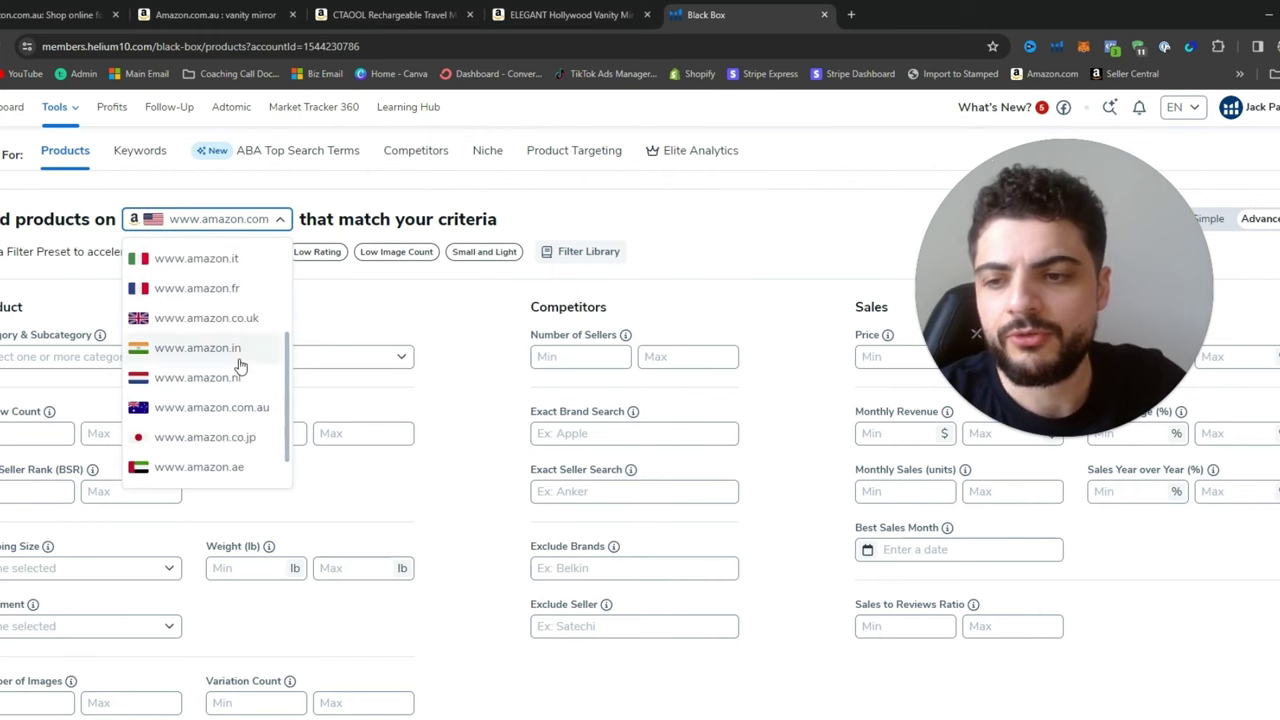
pyautogui.click(208, 408)
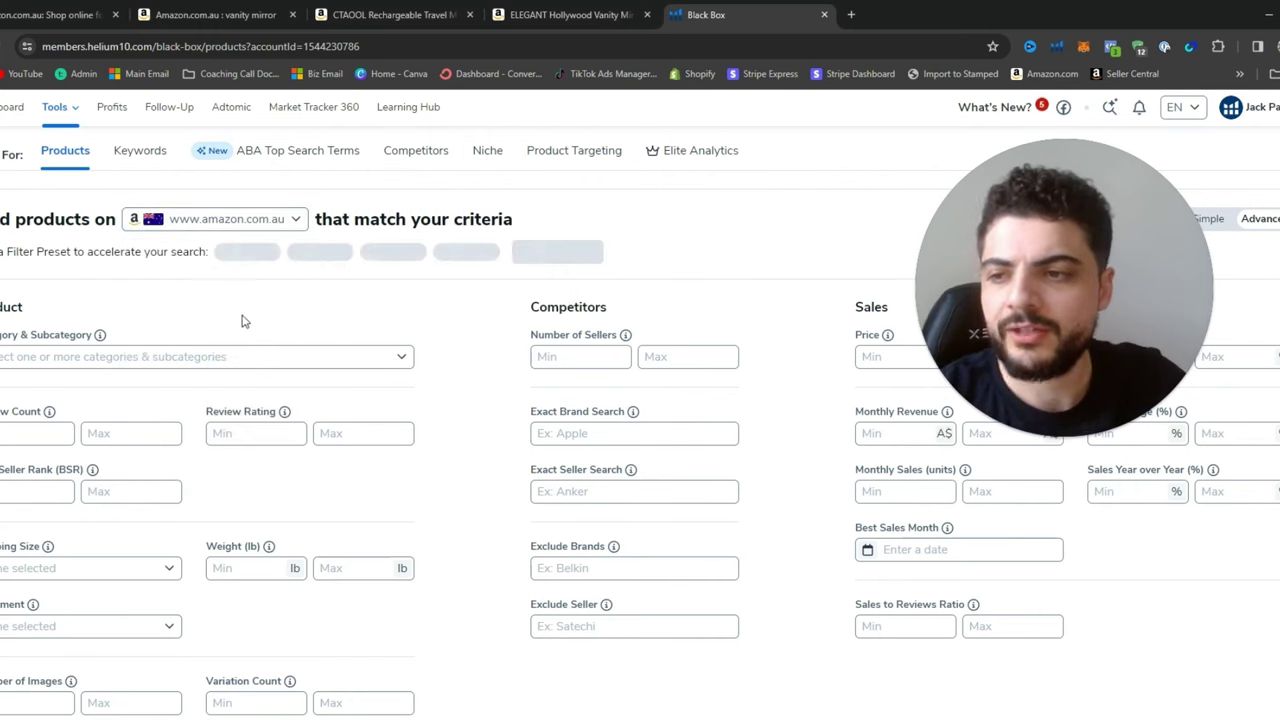
# Filter the product search to the Baby, Beauty, Electronics, Home and Home Improvement categories.
pyautogui.click(205, 362)
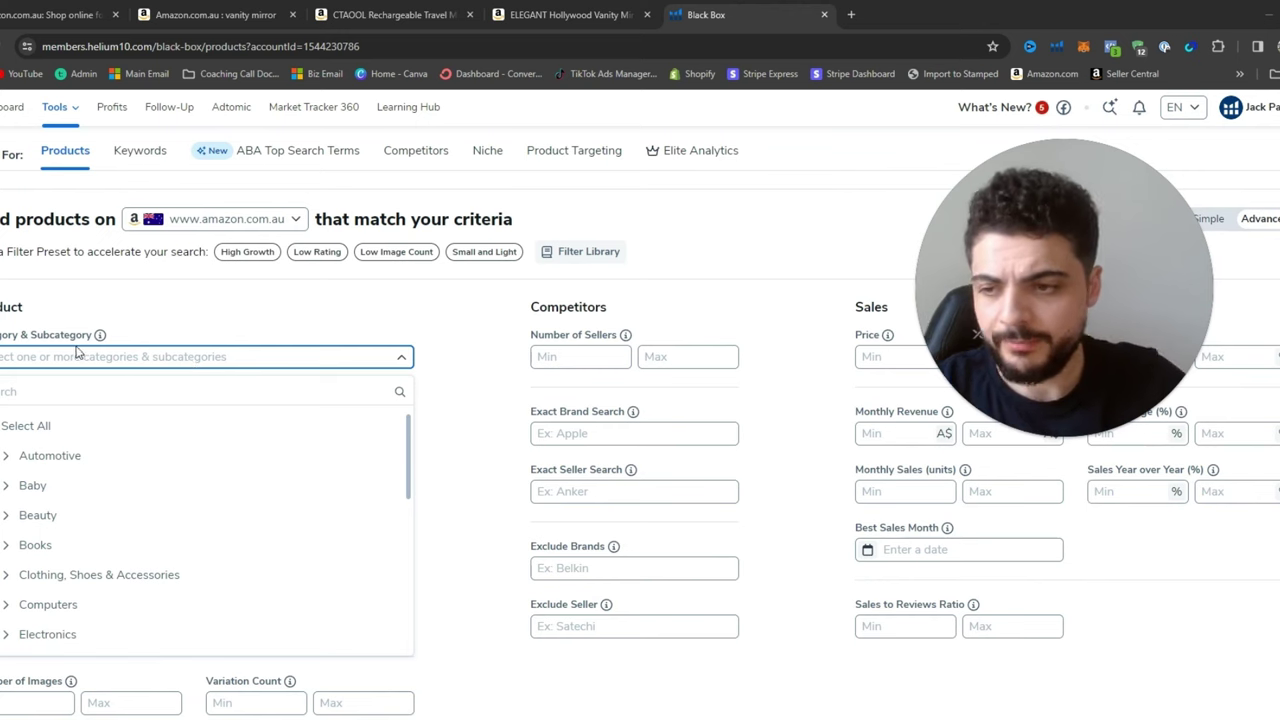
pyautogui.scroll(-1, 91, 420)
pyautogui.scroll(1, 89, 443)
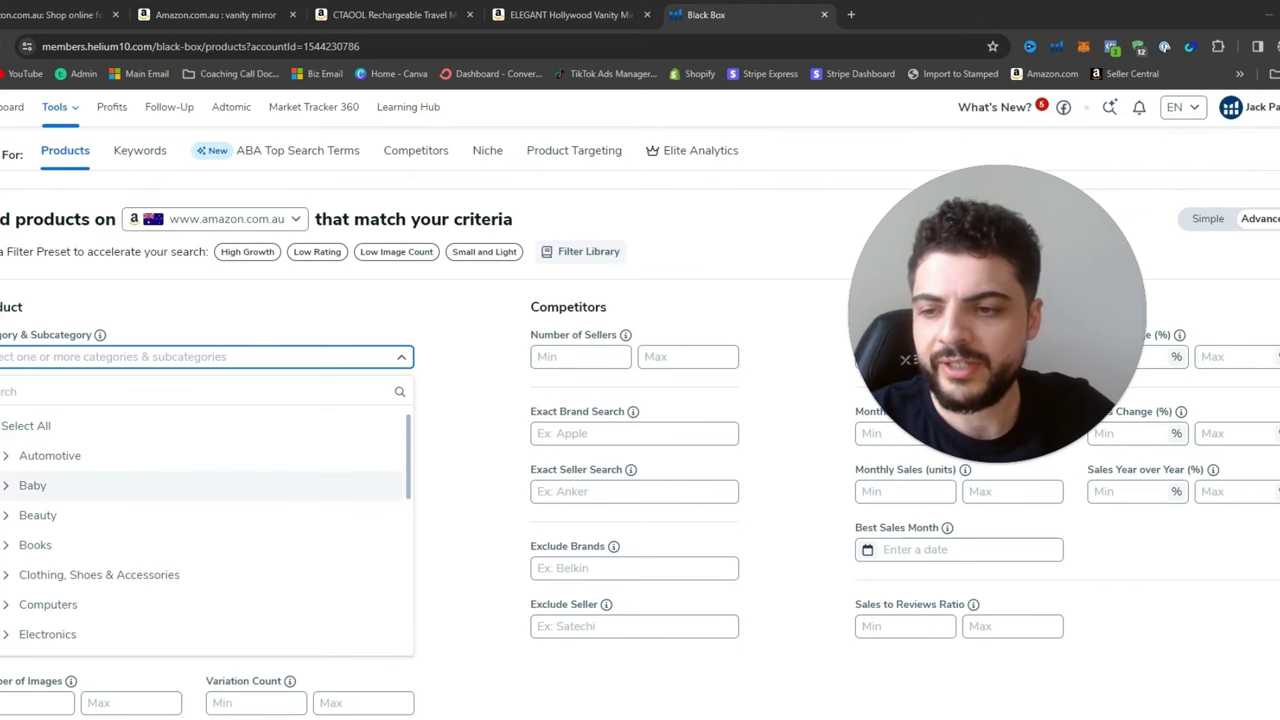
pyautogui.click(4, 485)
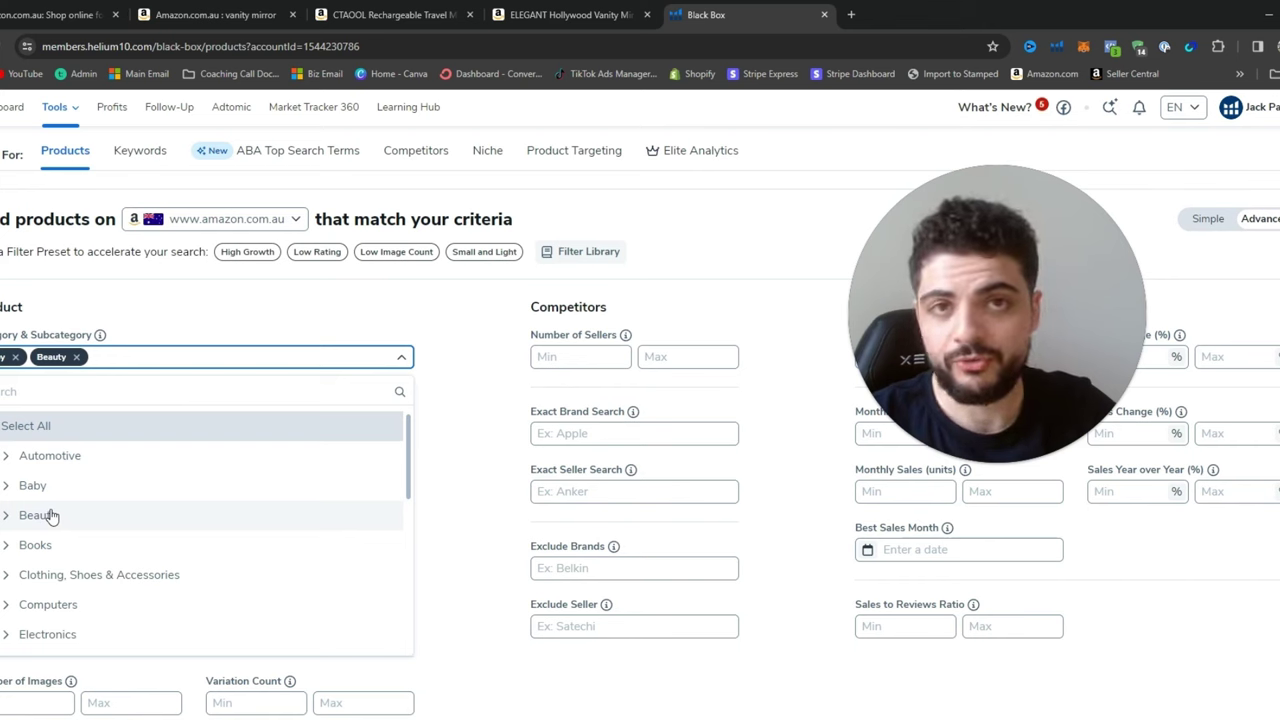
pyautogui.scroll(-1, 106, 506)
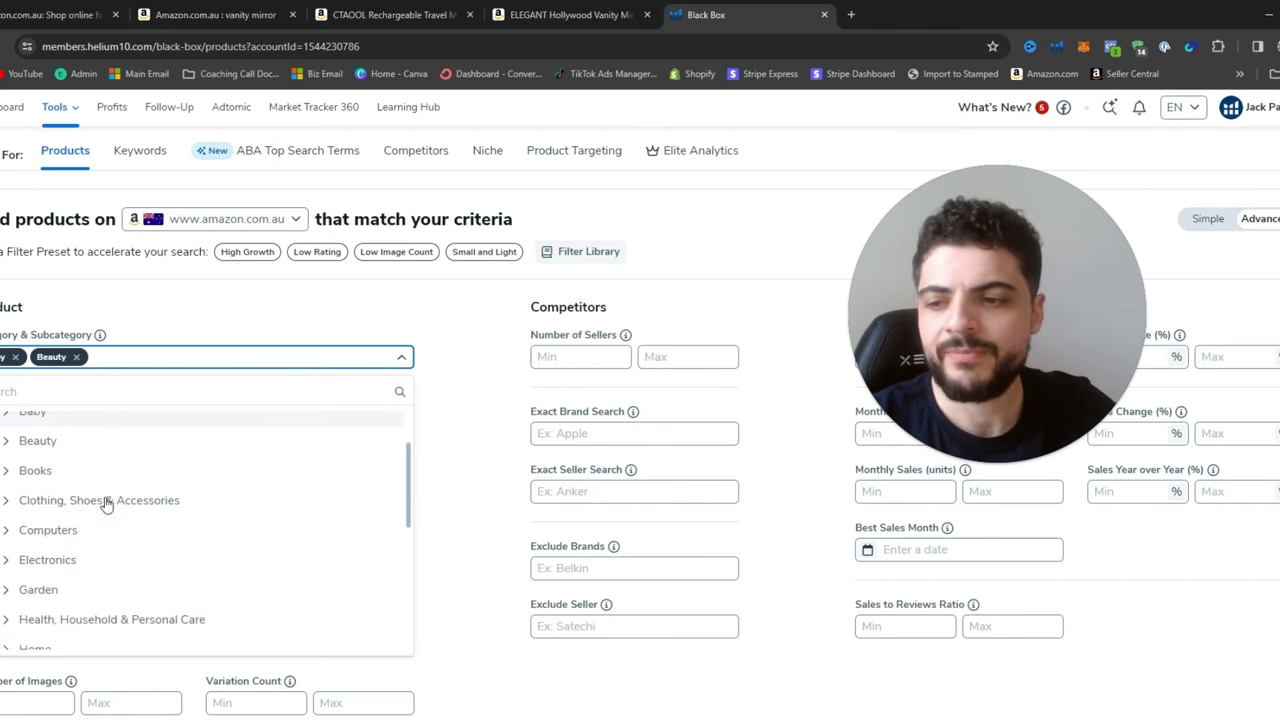
pyautogui.click(47, 560)
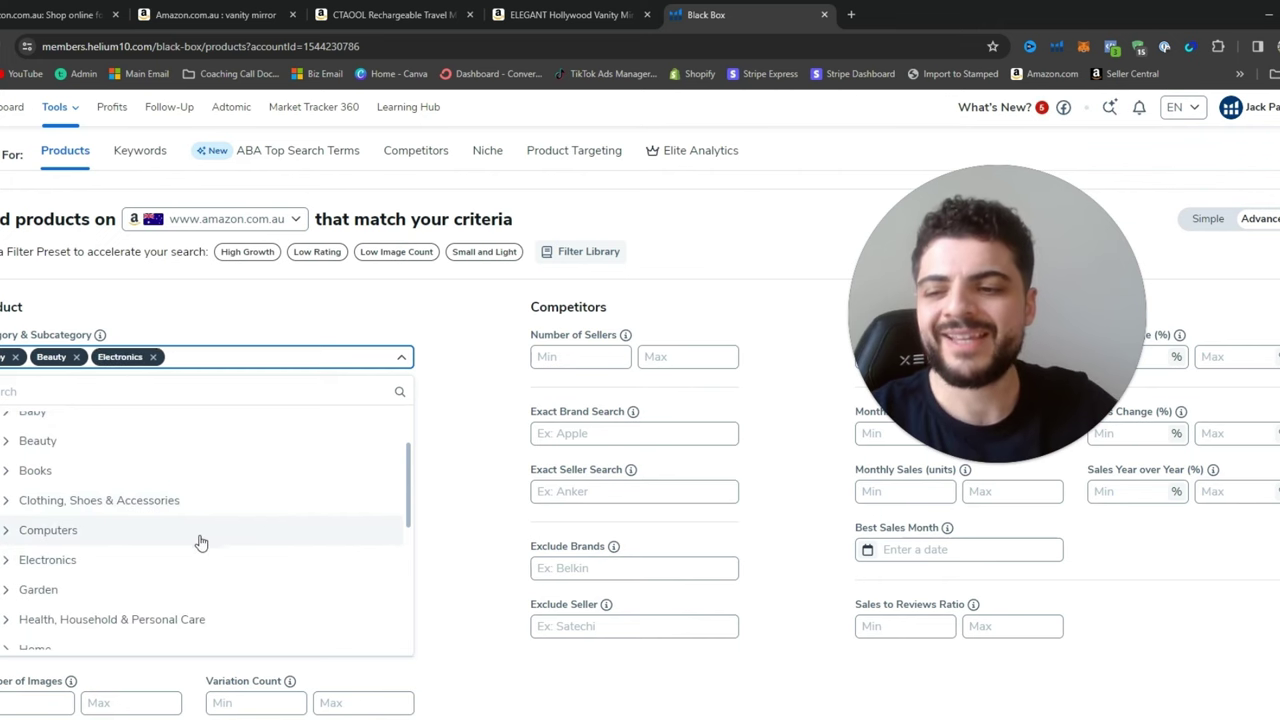
pyautogui.scroll(-1, 207, 537)
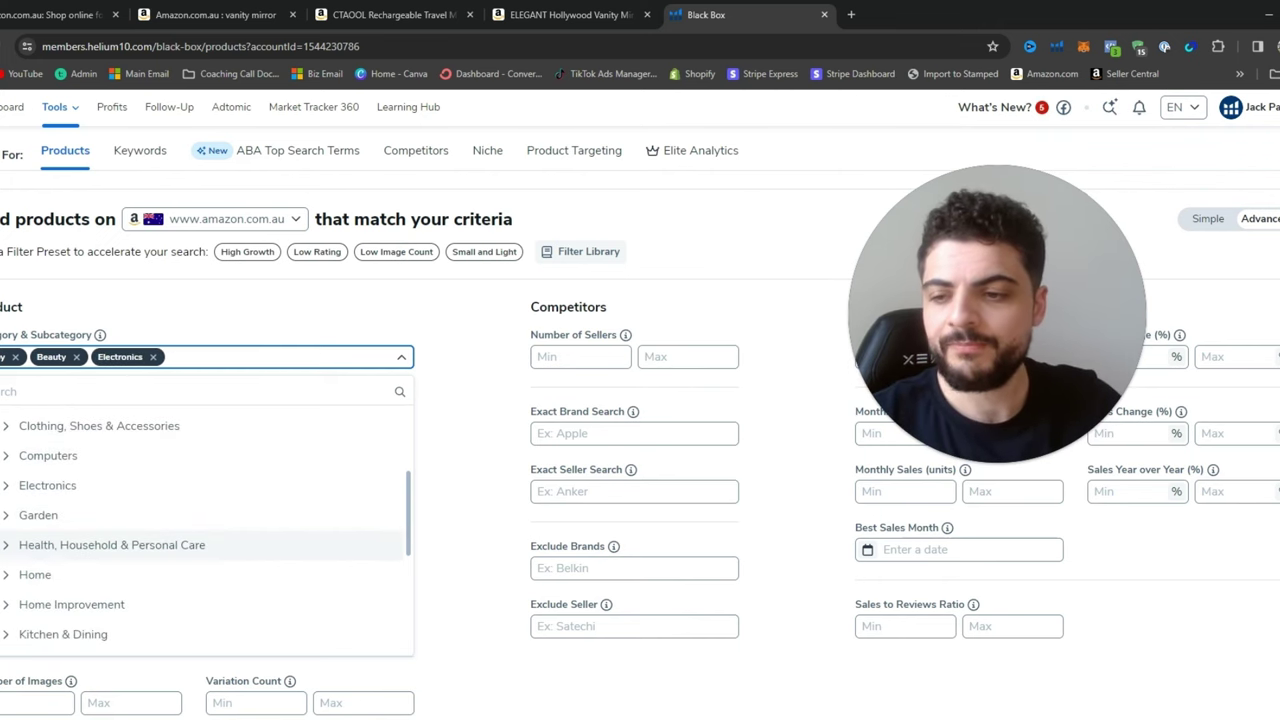
pyautogui.click(35, 575)
pyautogui.click(71, 604)
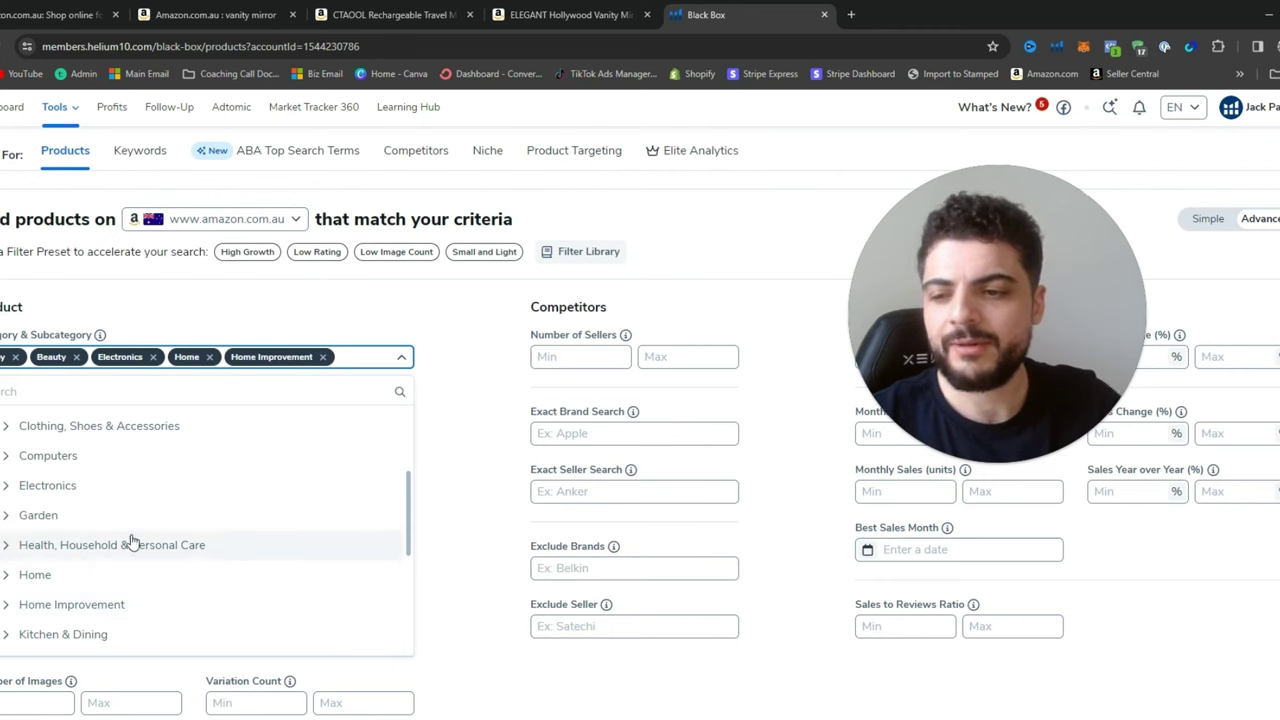
# Add more categories to the product filter, including Kitchen & Dining and Sports, Fitness & Outdoors.
pyautogui.scroll(-1, 200, 550)
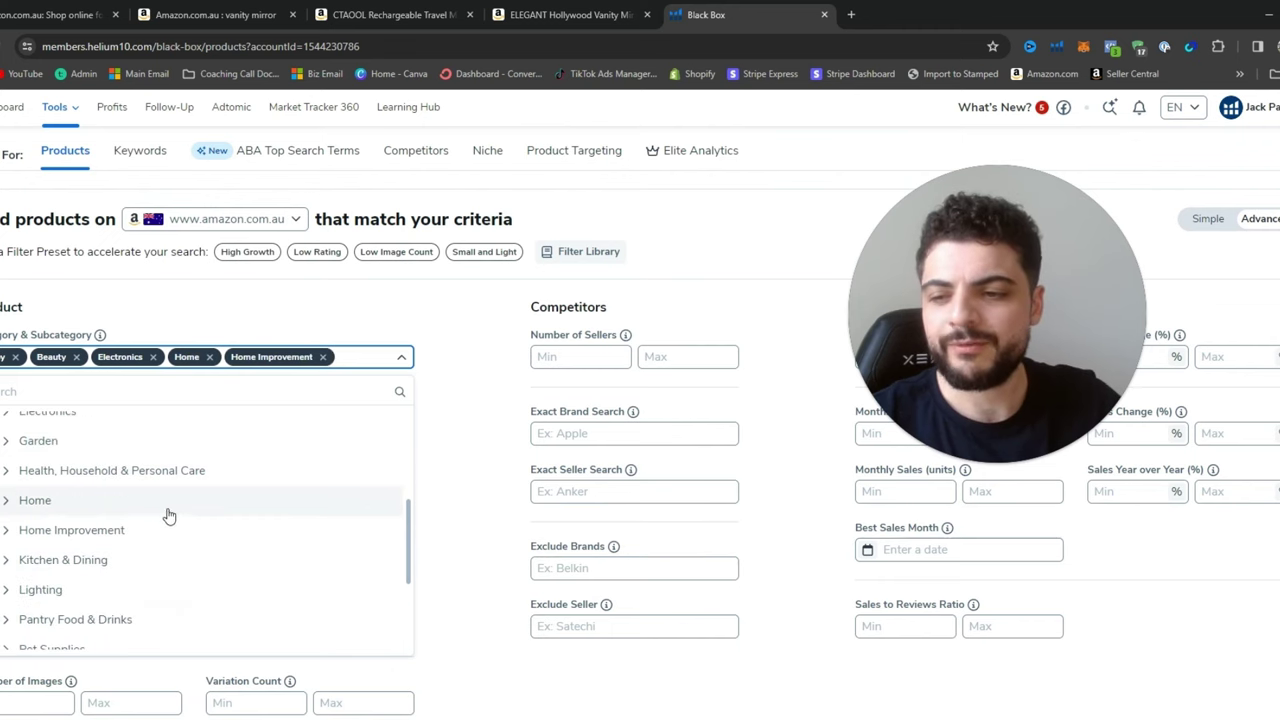
pyautogui.click(62, 558)
pyautogui.scroll(-1, 180, 526)
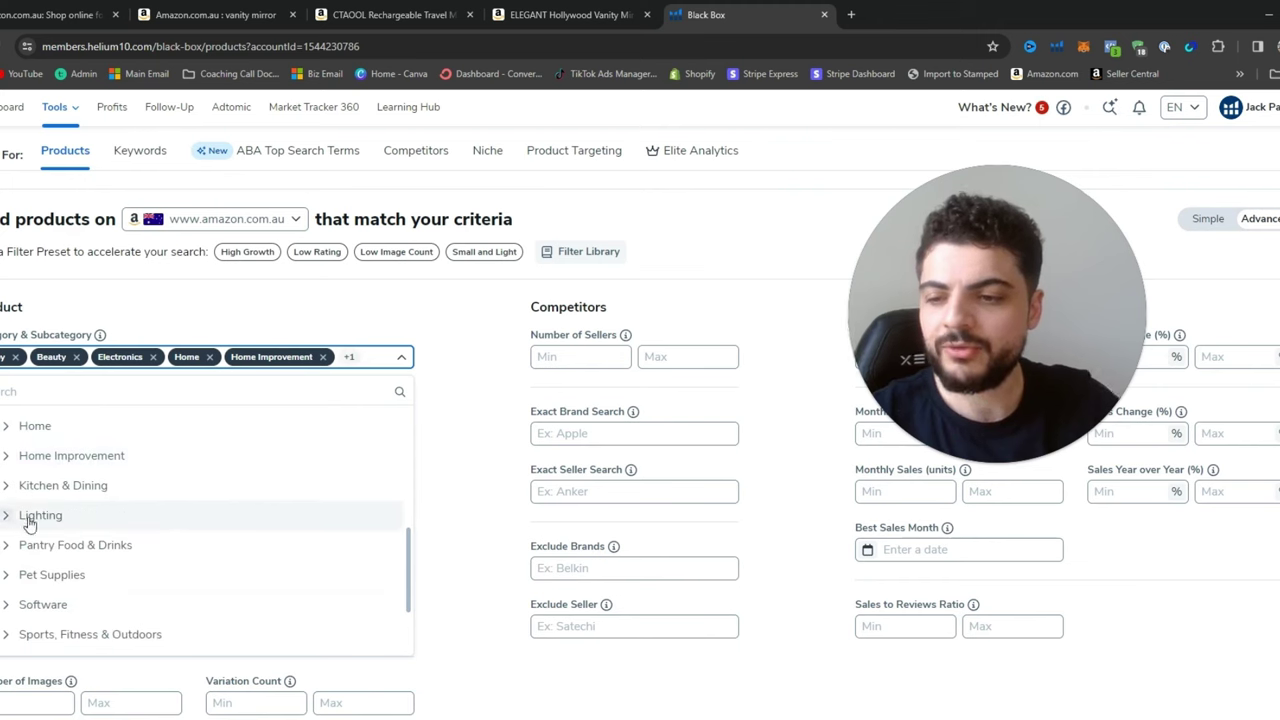
pyautogui.scroll(-1, 30, 525)
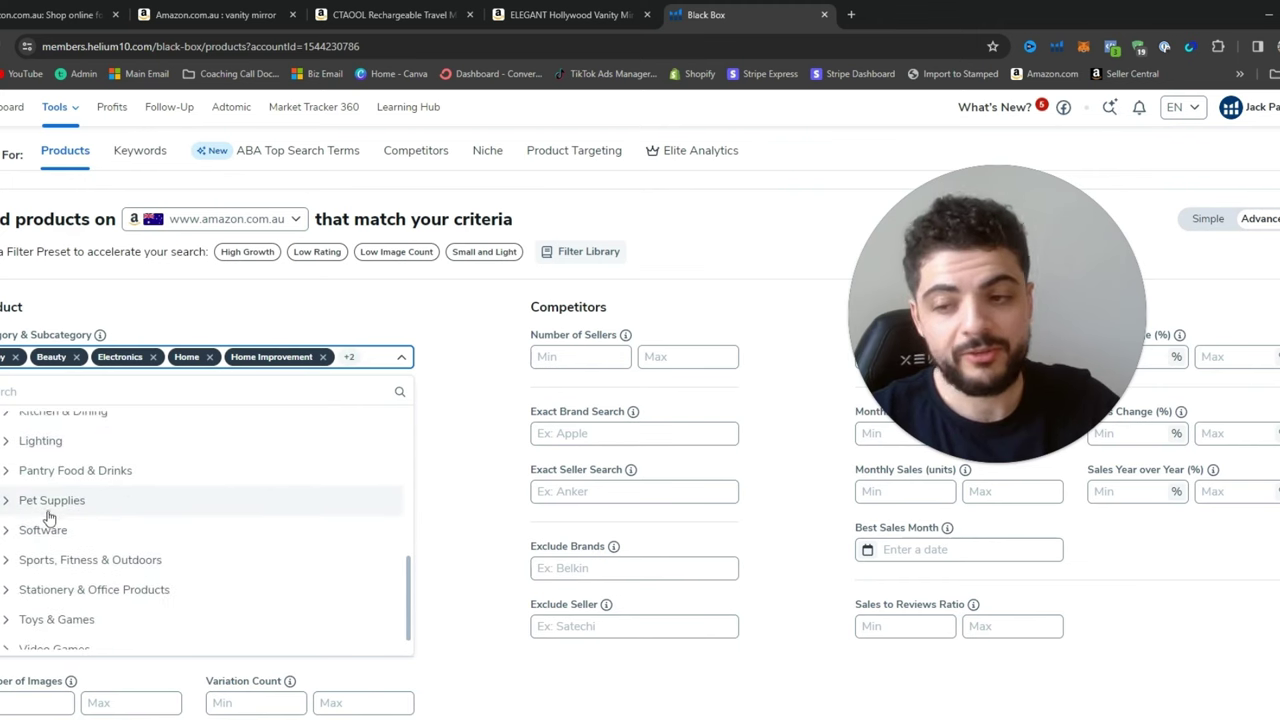
pyautogui.click(33, 558)
pyautogui.scroll(-1, 33, 555)
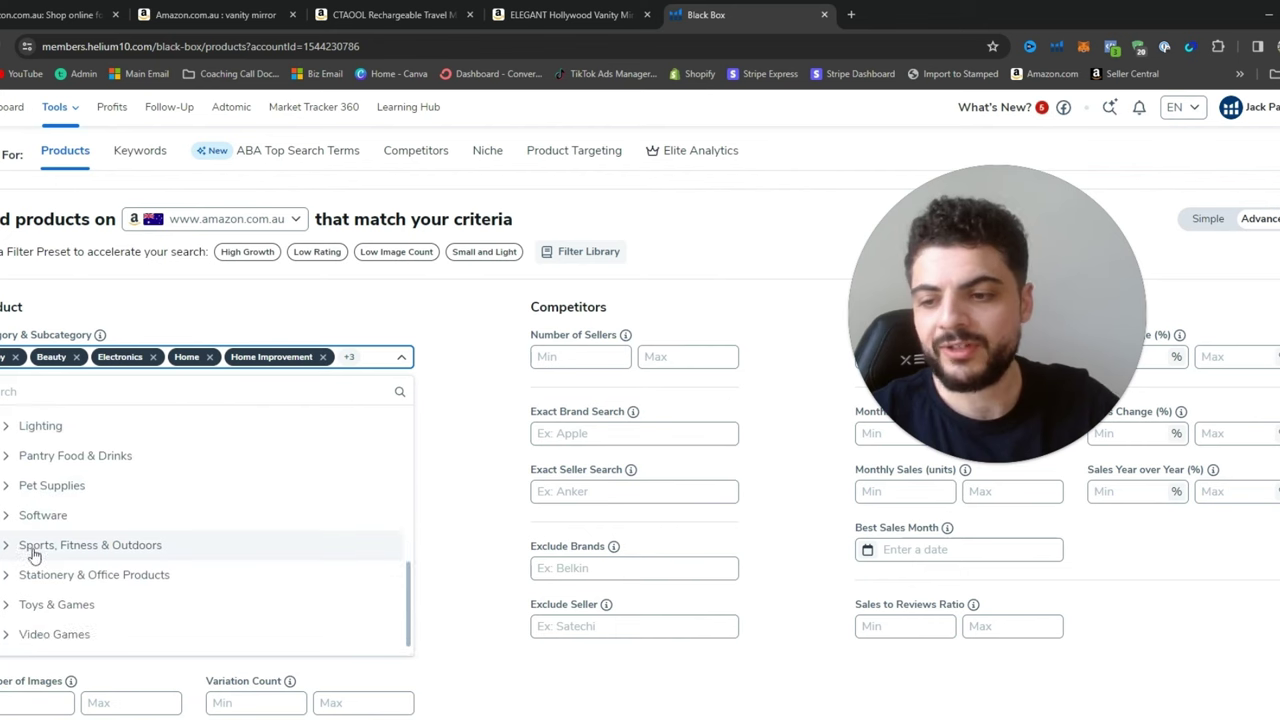
pyautogui.scroll(1, 40, 555)
# Close the category list and set the maximum review count to 200.
pyautogui.click(441, 312)
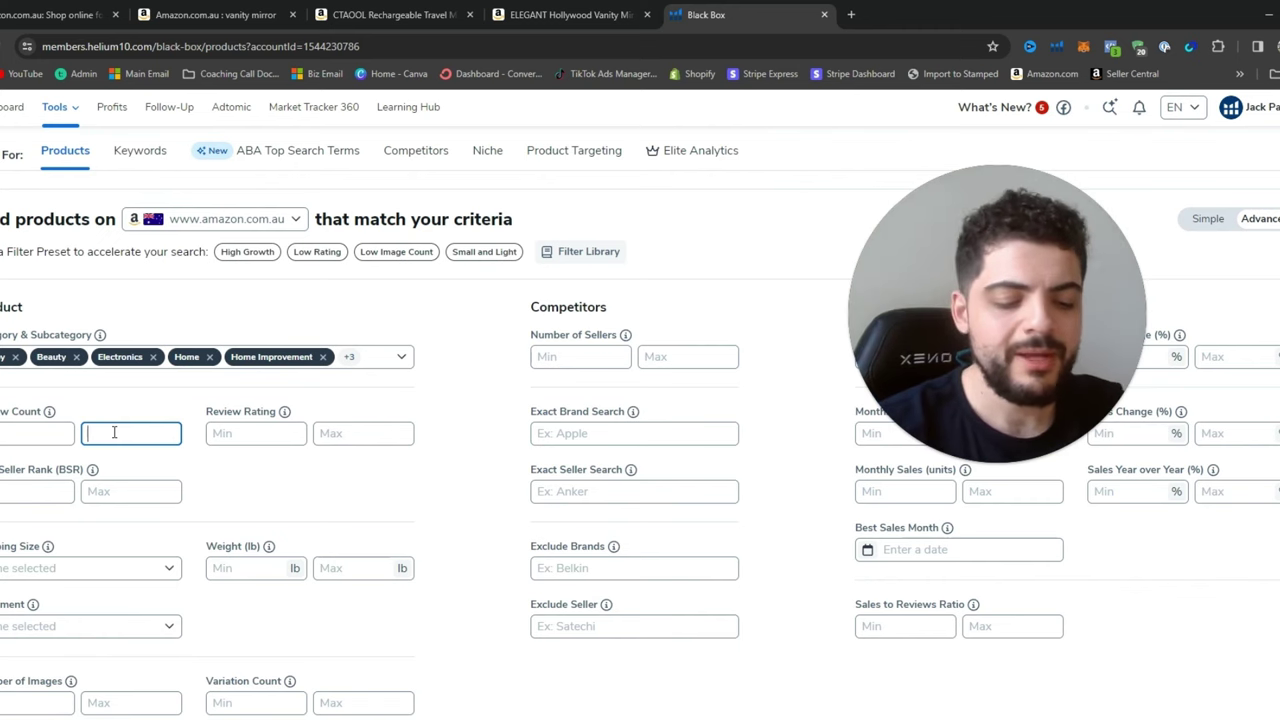
pyautogui.write('200')
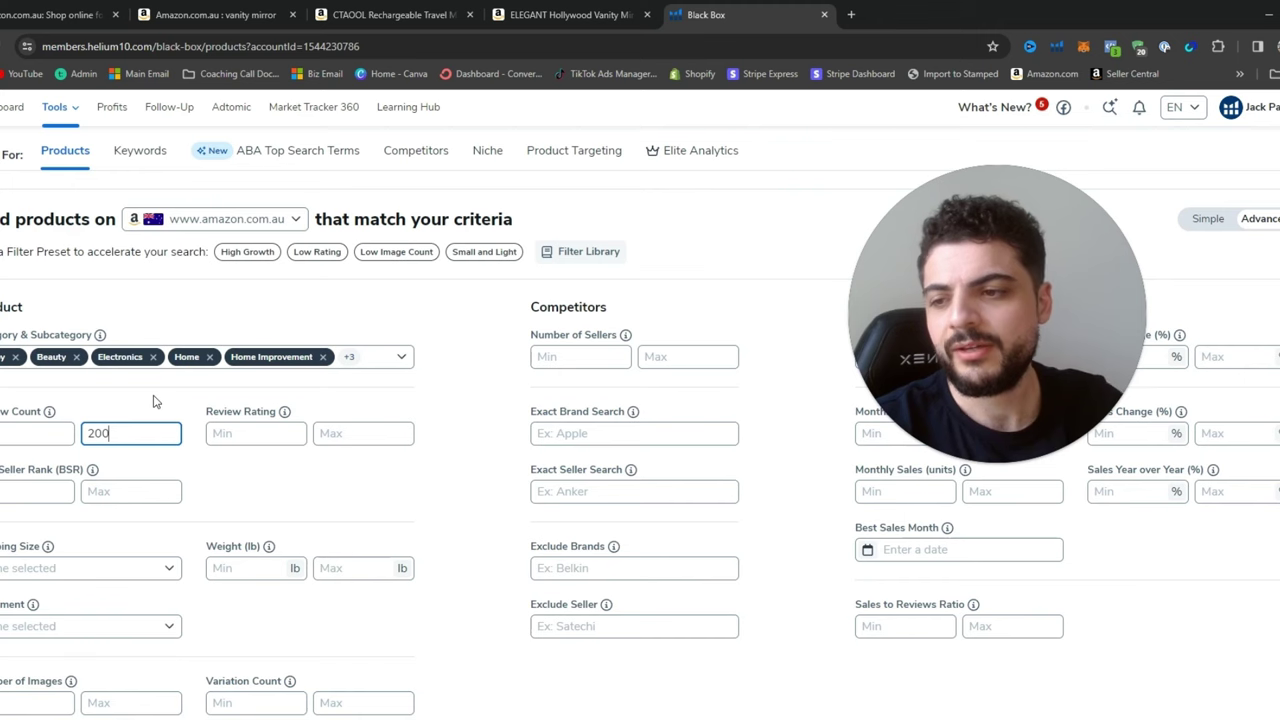
pyautogui.click(145, 413)
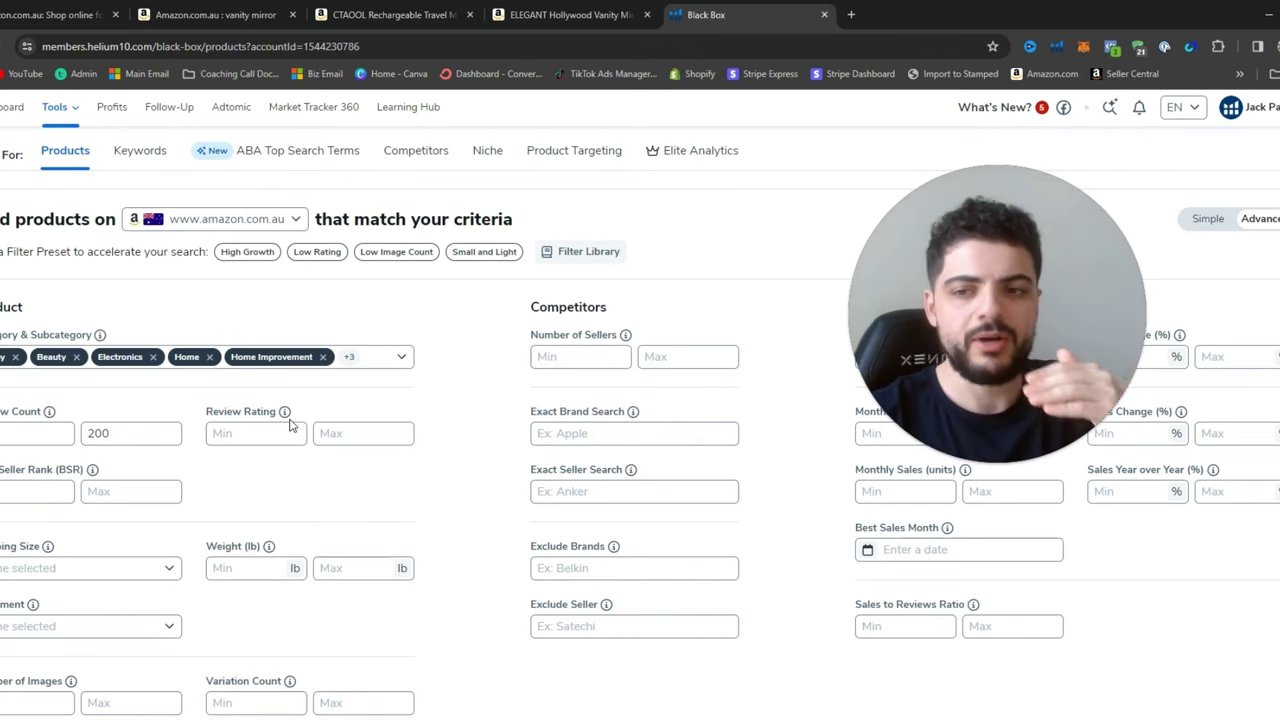
# Set the price filter to a minimum of A$25 and a maximum of A$75.
pyautogui.scroll(-1, 283, 412)
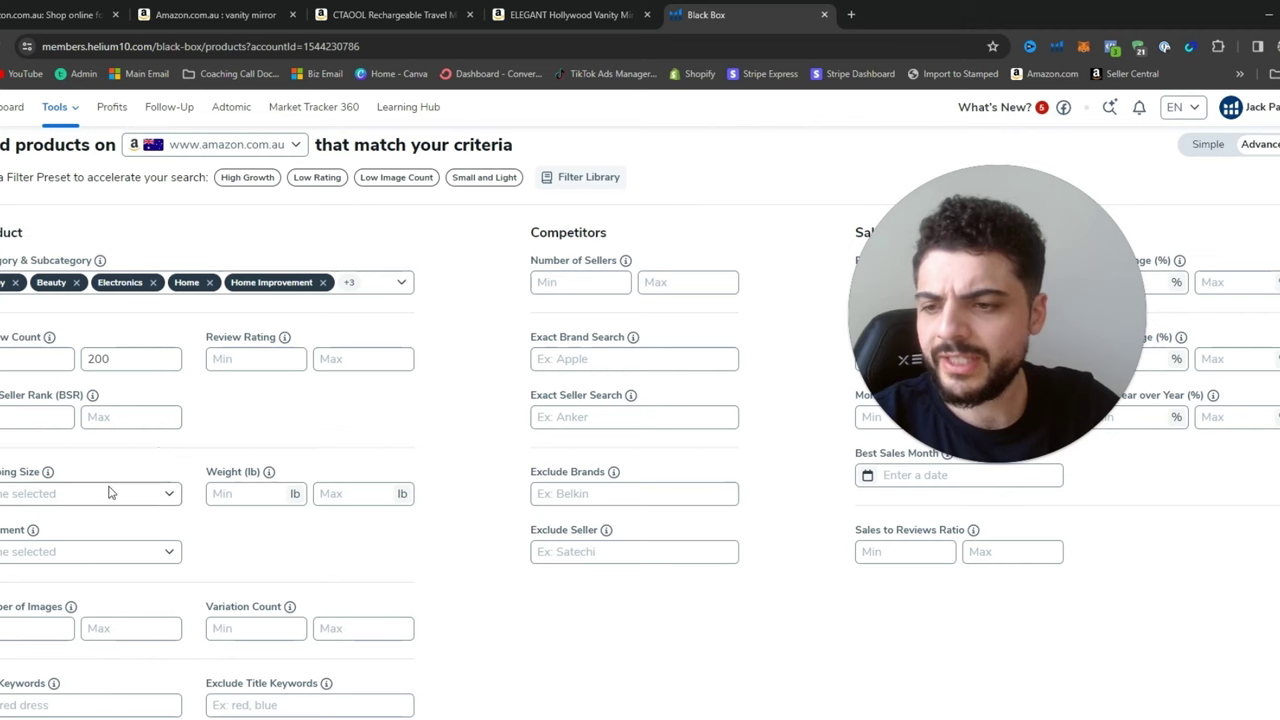
pyautogui.scroll(-1, 114, 530)
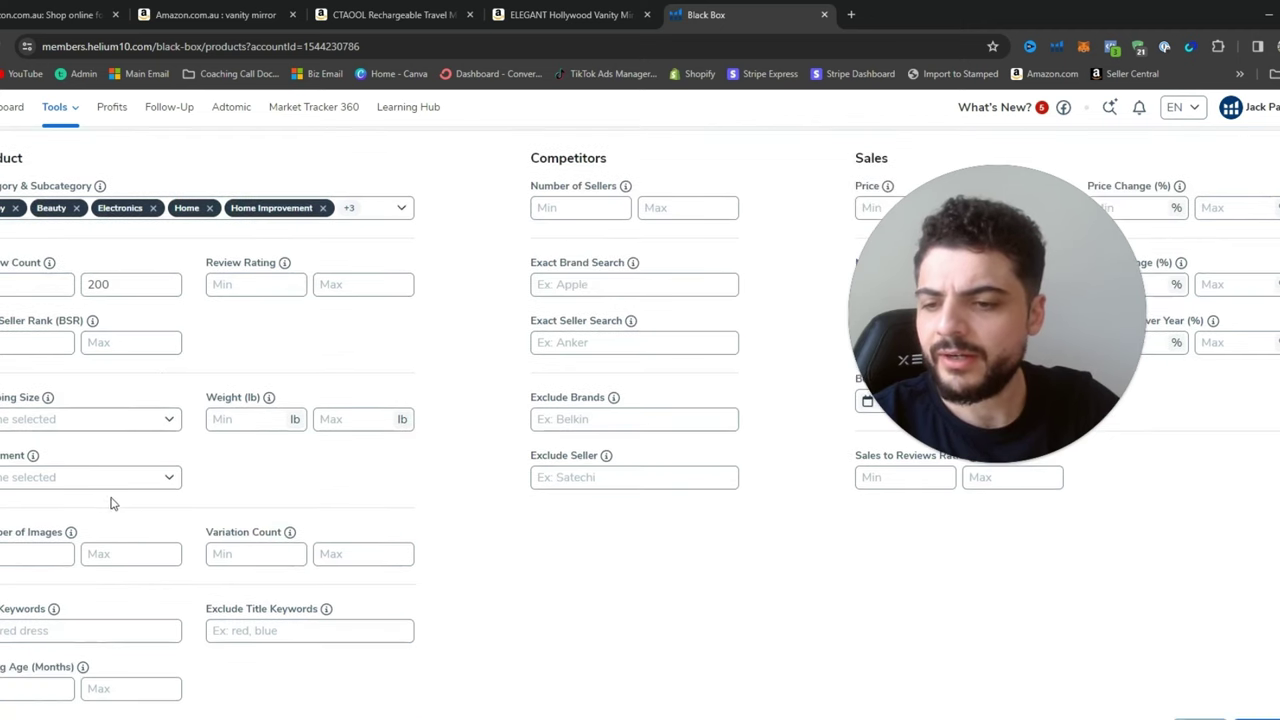
pyautogui.scroll(1, 363, 574)
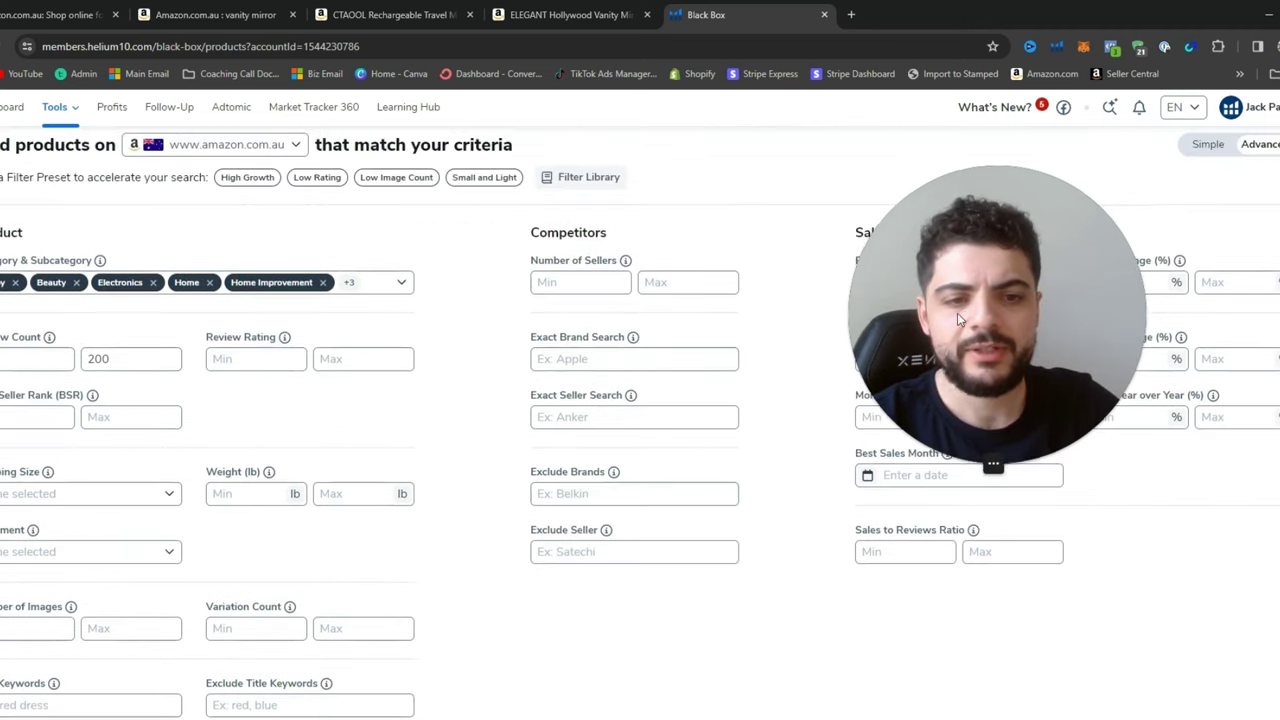
pyautogui.moveTo(957, 313); pyautogui.dragTo(189, 362)
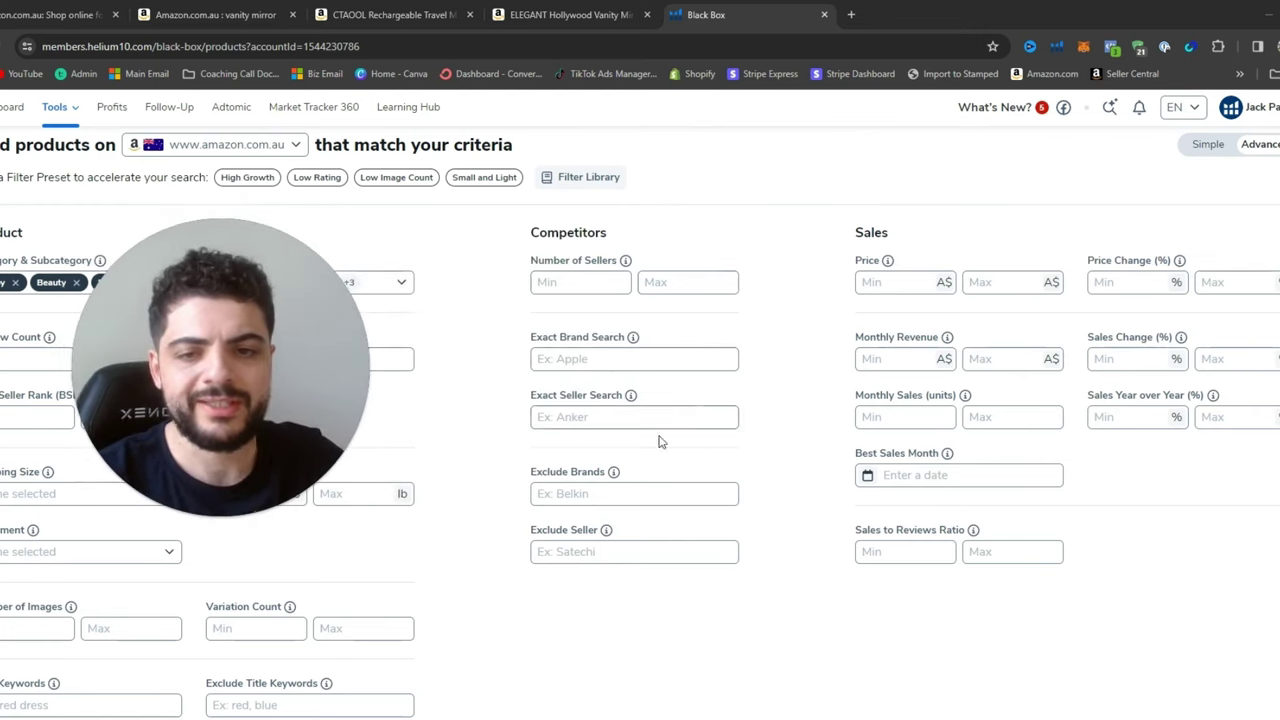
pyautogui.click(912, 282)
pyautogui.write('25')
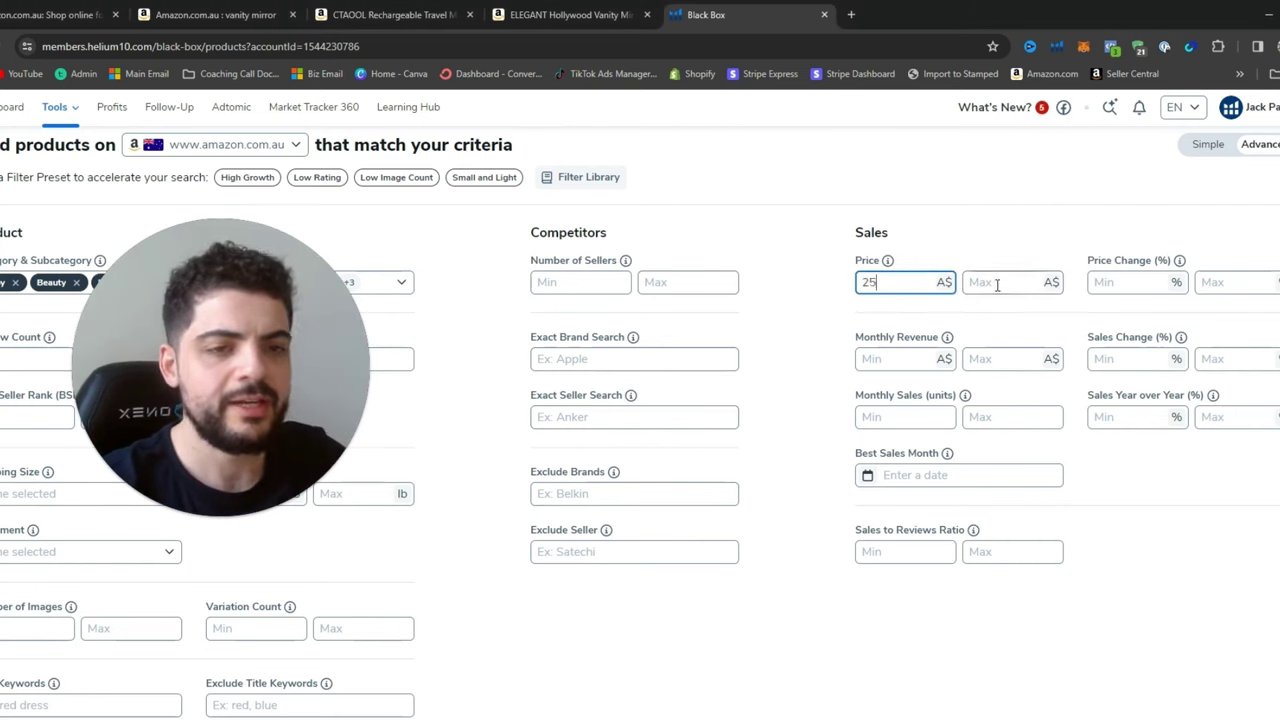
pyautogui.click(971, 283)
pyautogui.write('75')
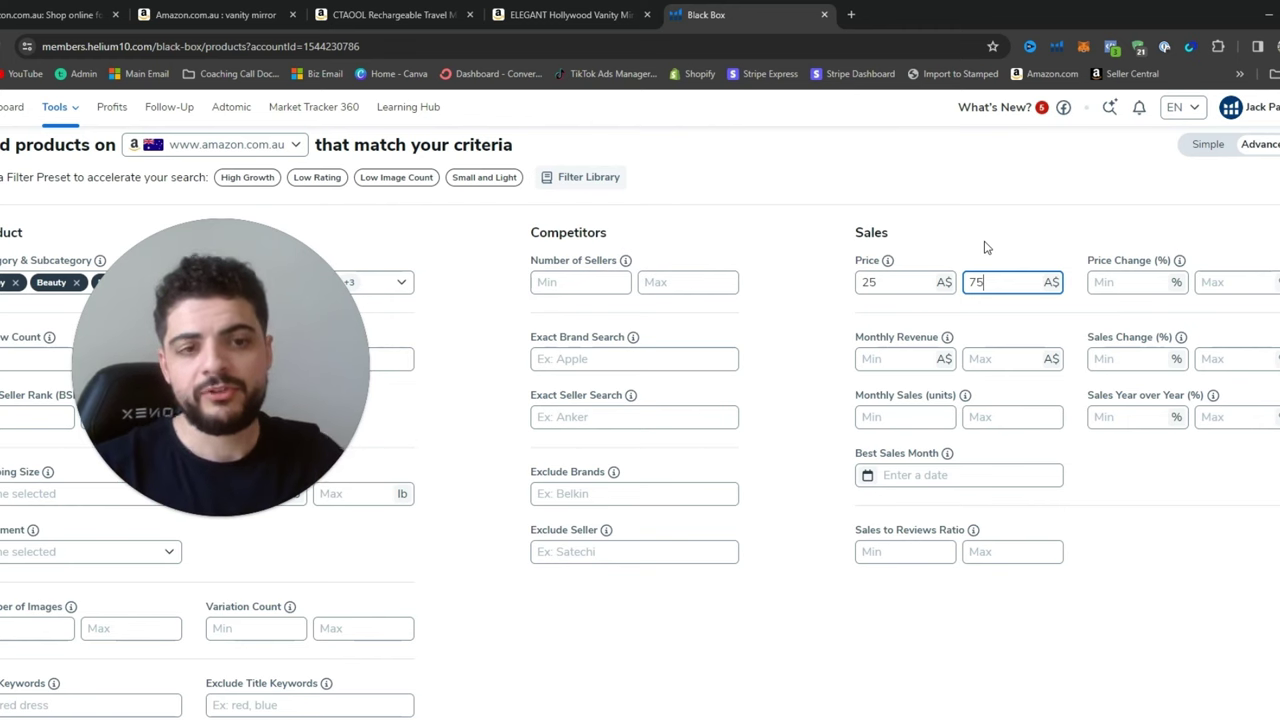
# Set the monthly revenue filter to a minimum of A$2500 and a maximum of A$7000.
pyautogui.click(1008, 359)
pyautogui.click(906, 363)
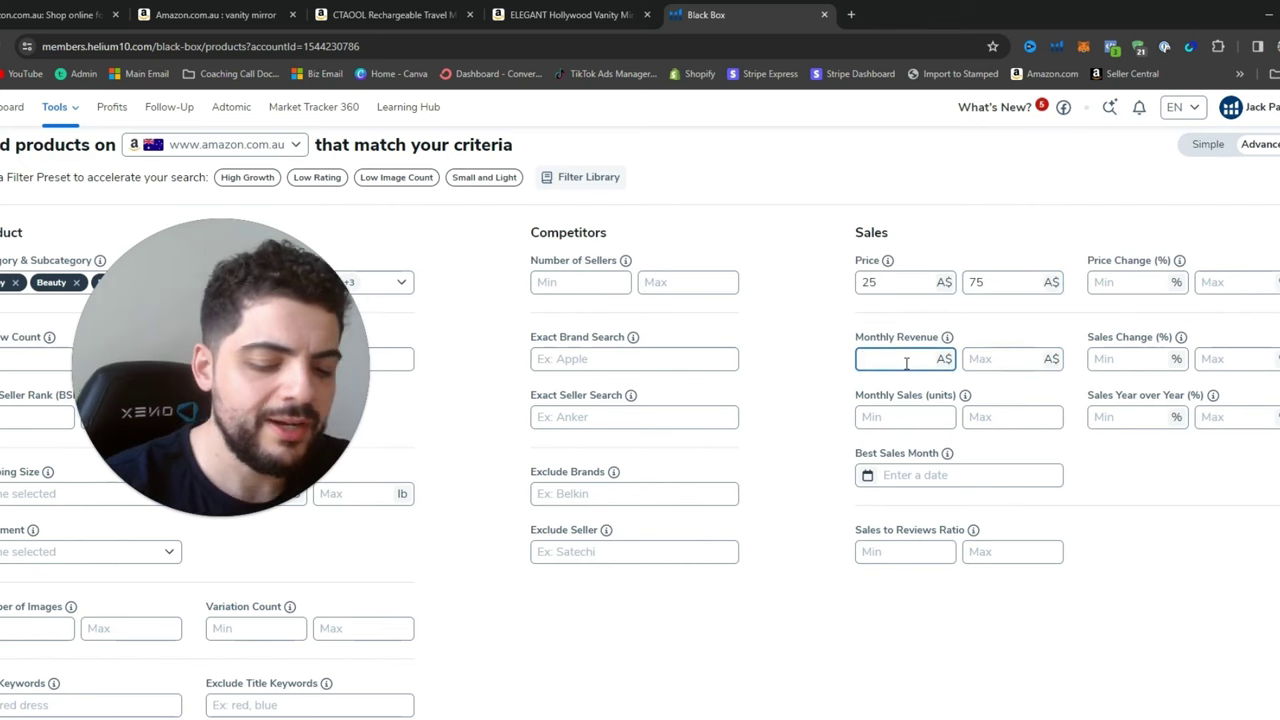
pyautogui.write('2500')
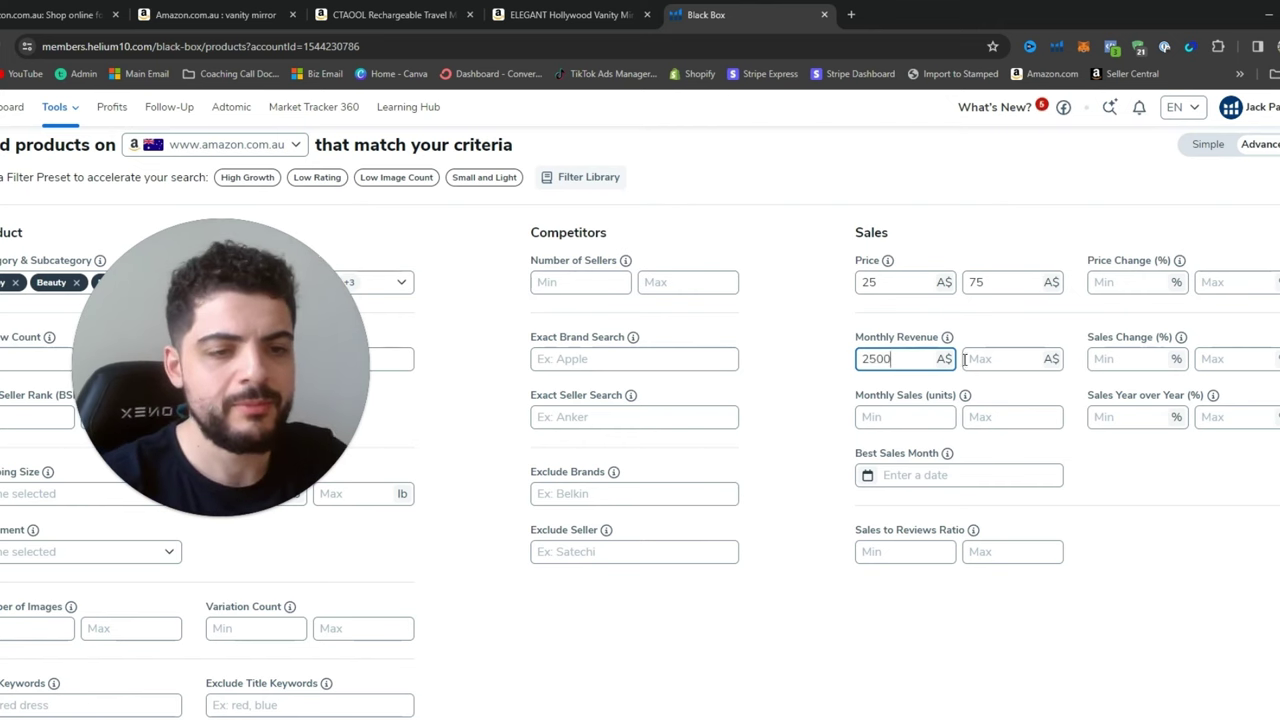
pyautogui.click(990, 360)
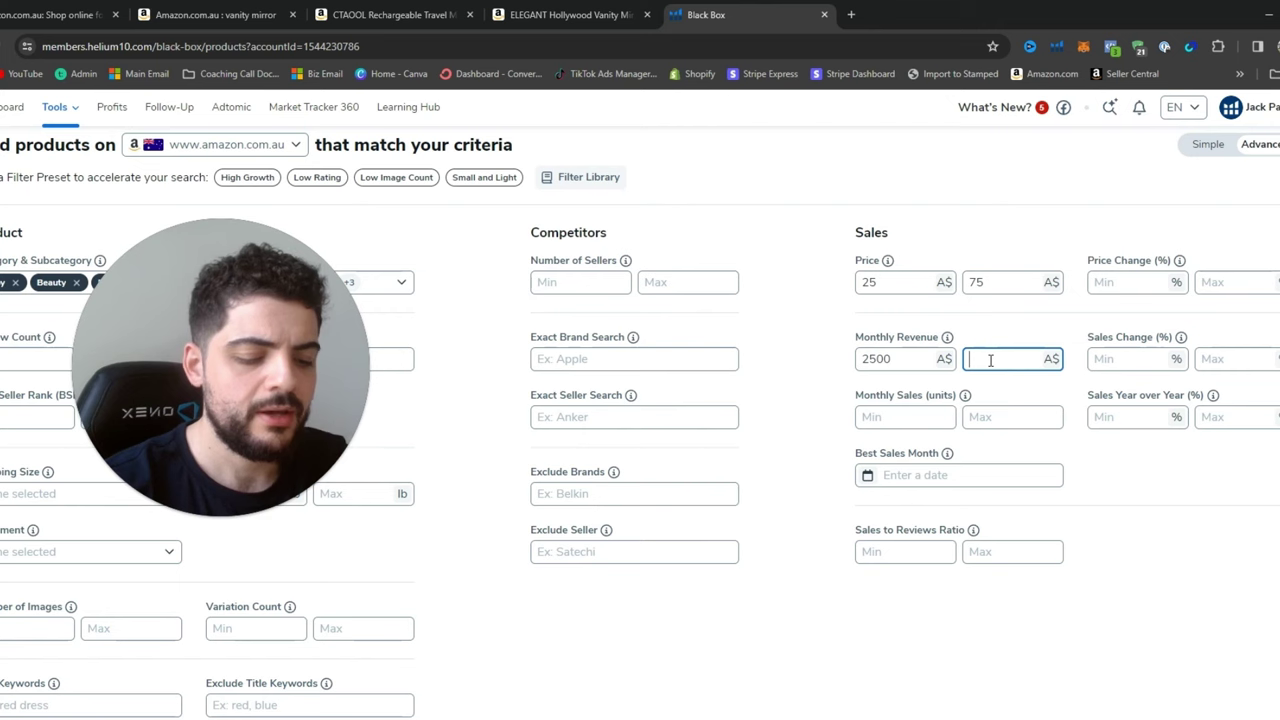
pyautogui.write('700')
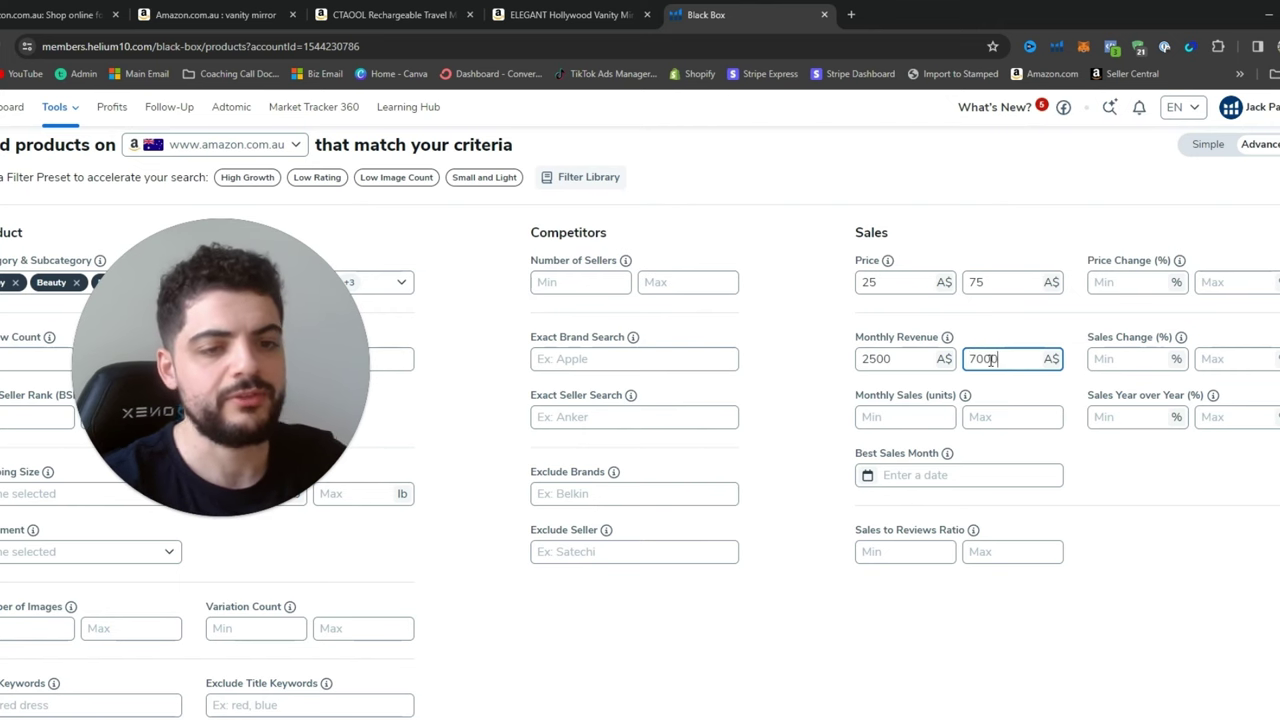
pyautogui.write('0')
pyautogui.click(802, 365)
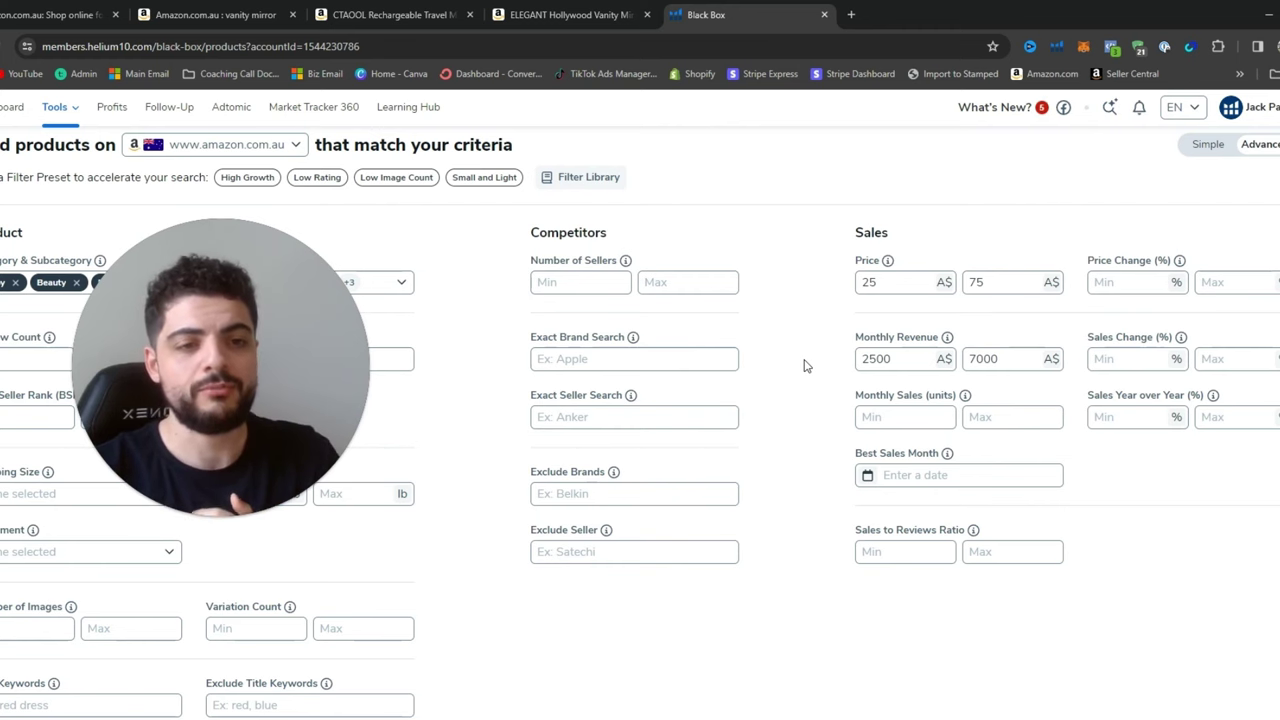
# Switch to the CTAOOL Rechargeable Travel Makeup Vanity Mirror listing and run Xray to review its variants' sales and revenue.
pyautogui.click(390, 14)
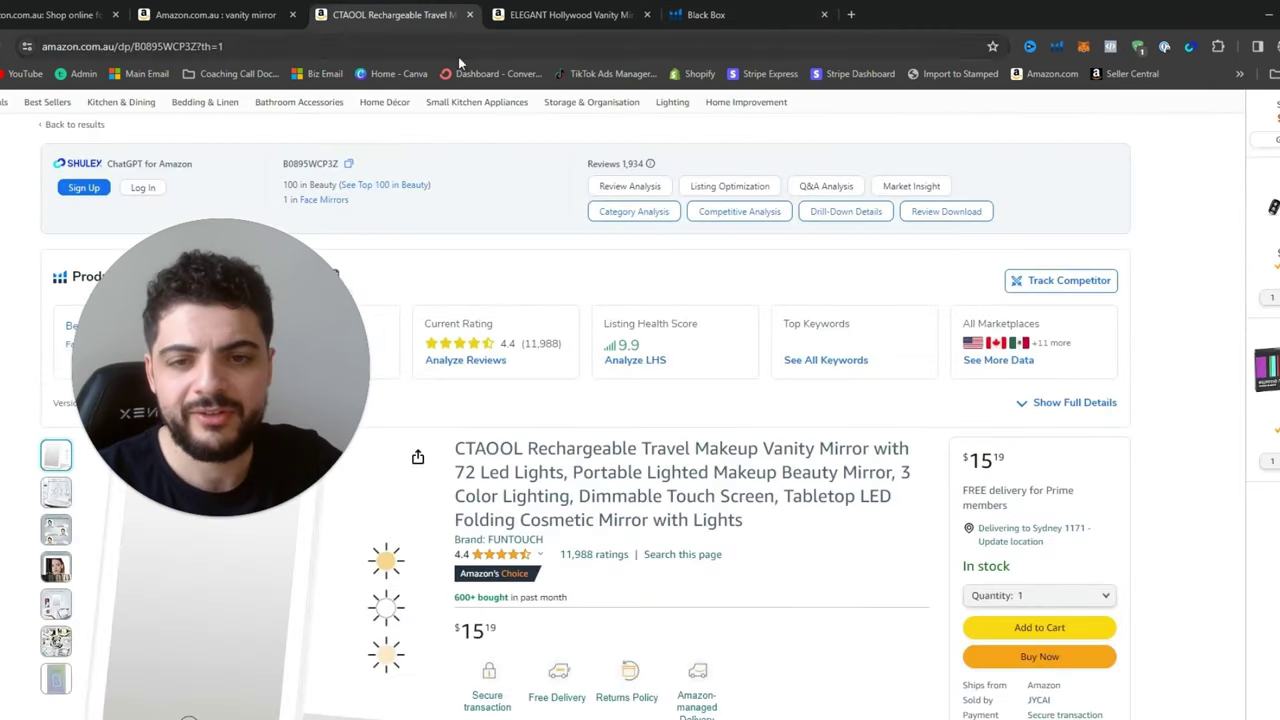
pyautogui.click(1057, 46)
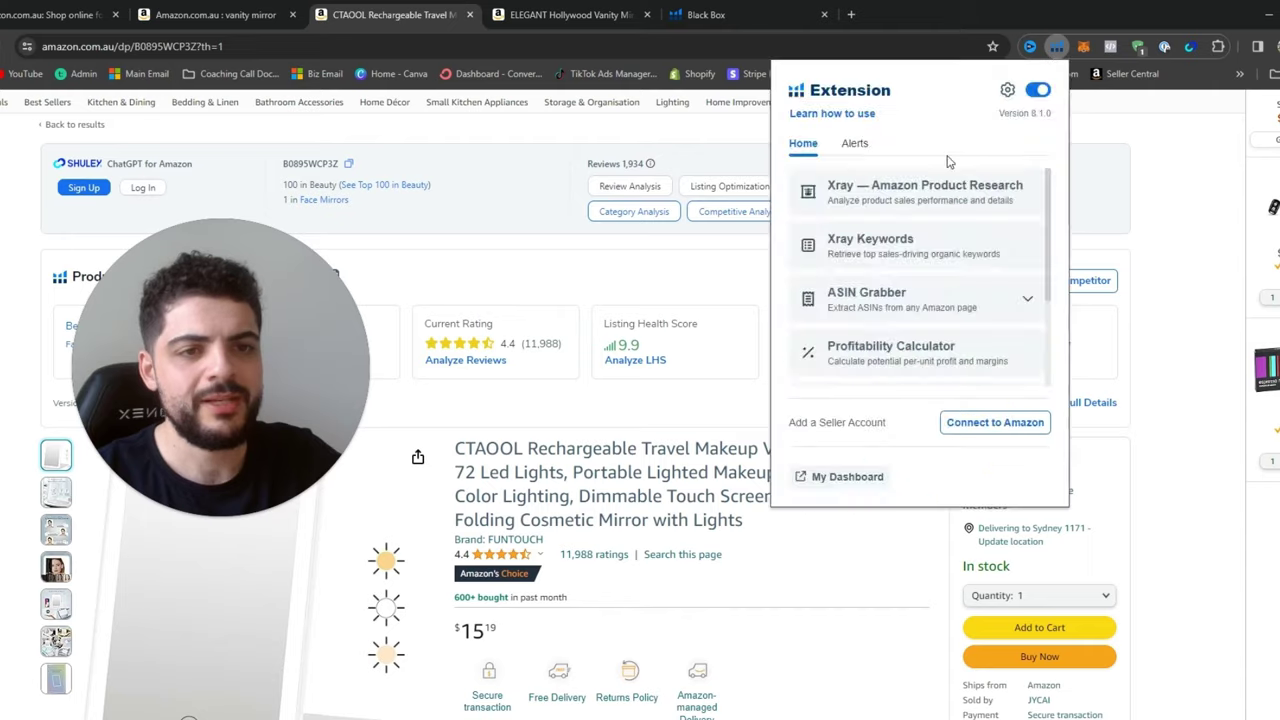
pyautogui.click(892, 192)
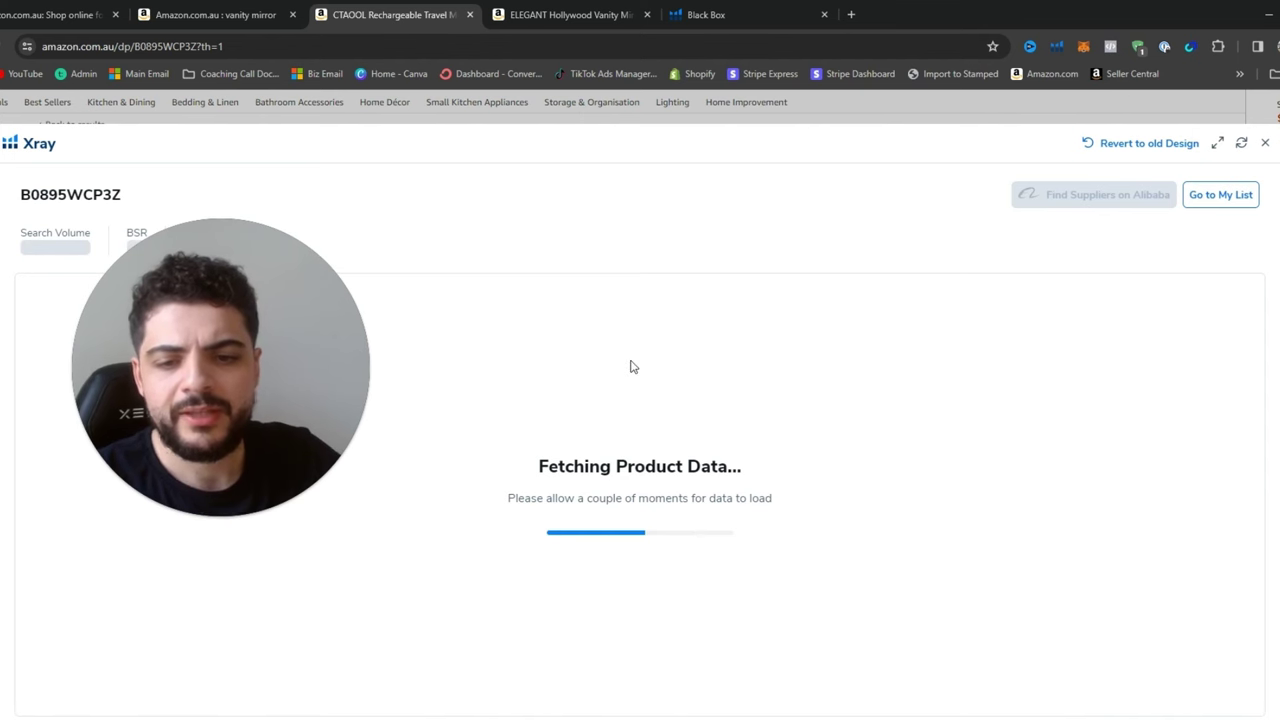
pyautogui.moveTo(323, 391); pyautogui.dragTo(1082, 301)
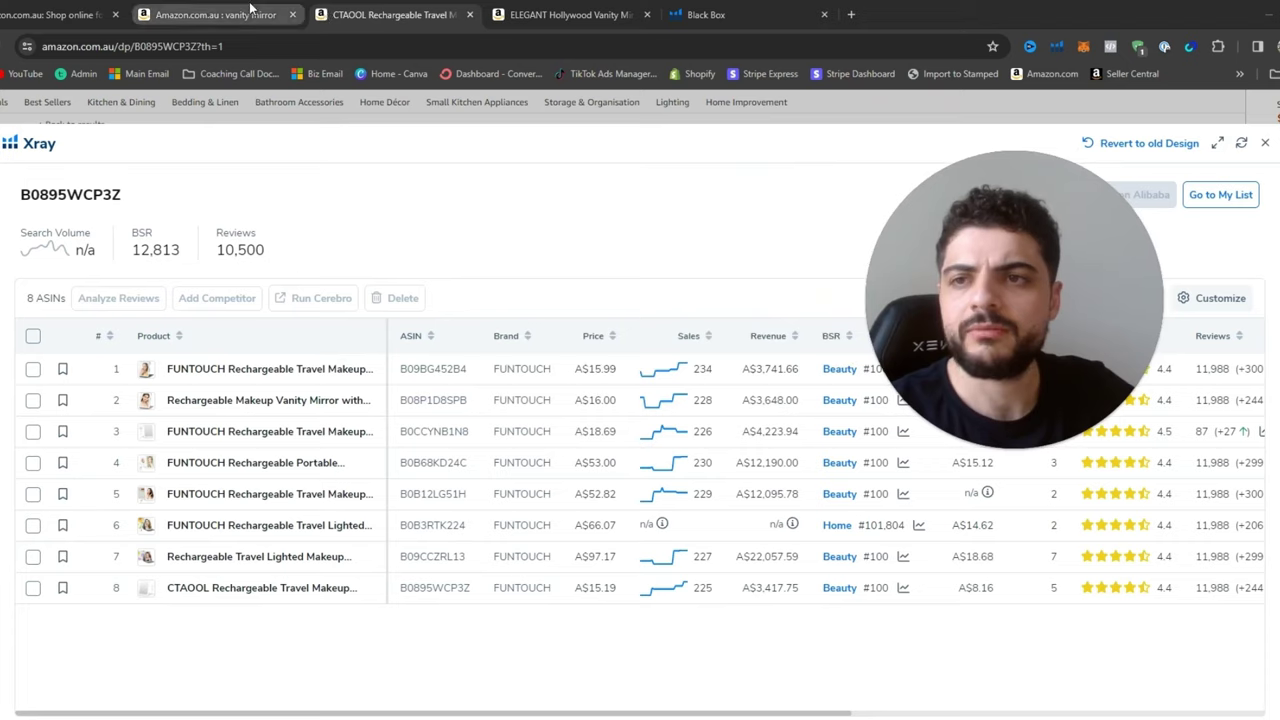
# Switch to the ELEGANT Hollywood Vanity Mirror listing and view the Xray sales and revenue of its two variants.
pyautogui.click(587, 7)
pyautogui.moveTo(1000, 250); pyautogui.dragTo(372, 323)
pyautogui.click(1058, 47)
pyautogui.click(905, 186)
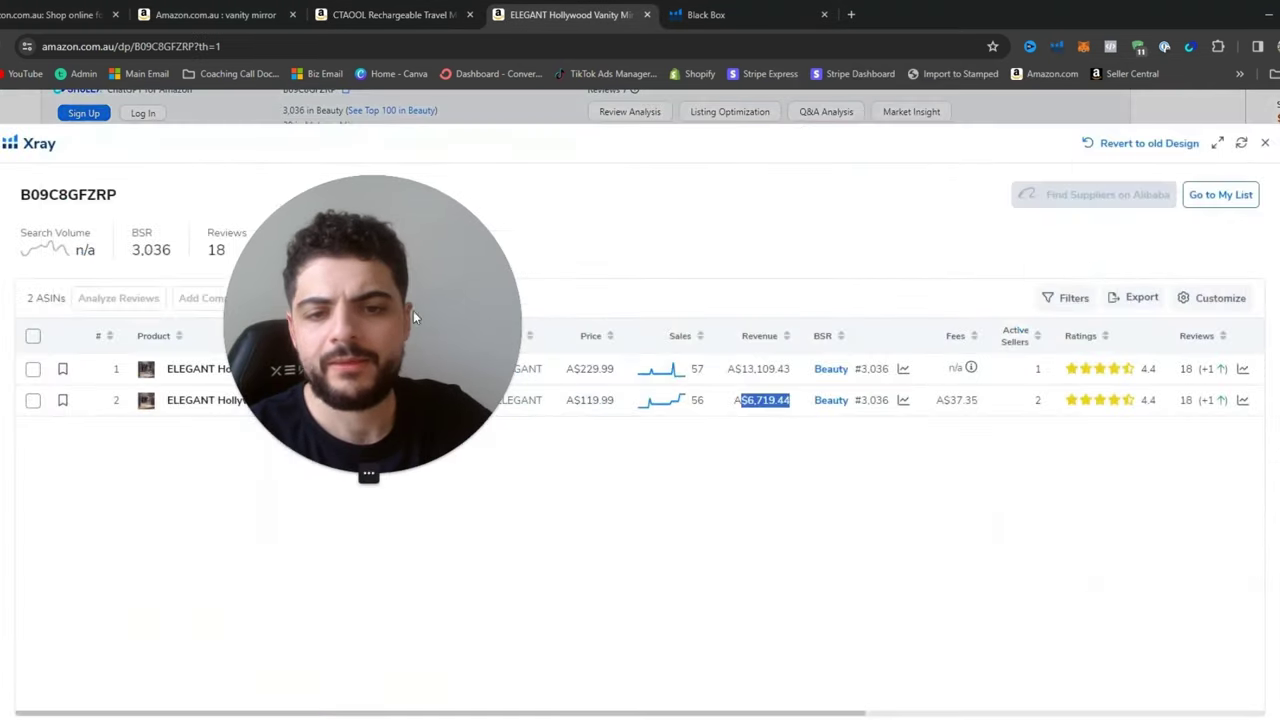
# Multiply 60 by 60 in Calculator to estimate the monthly revenue.
pyautogui.click(687, 457)
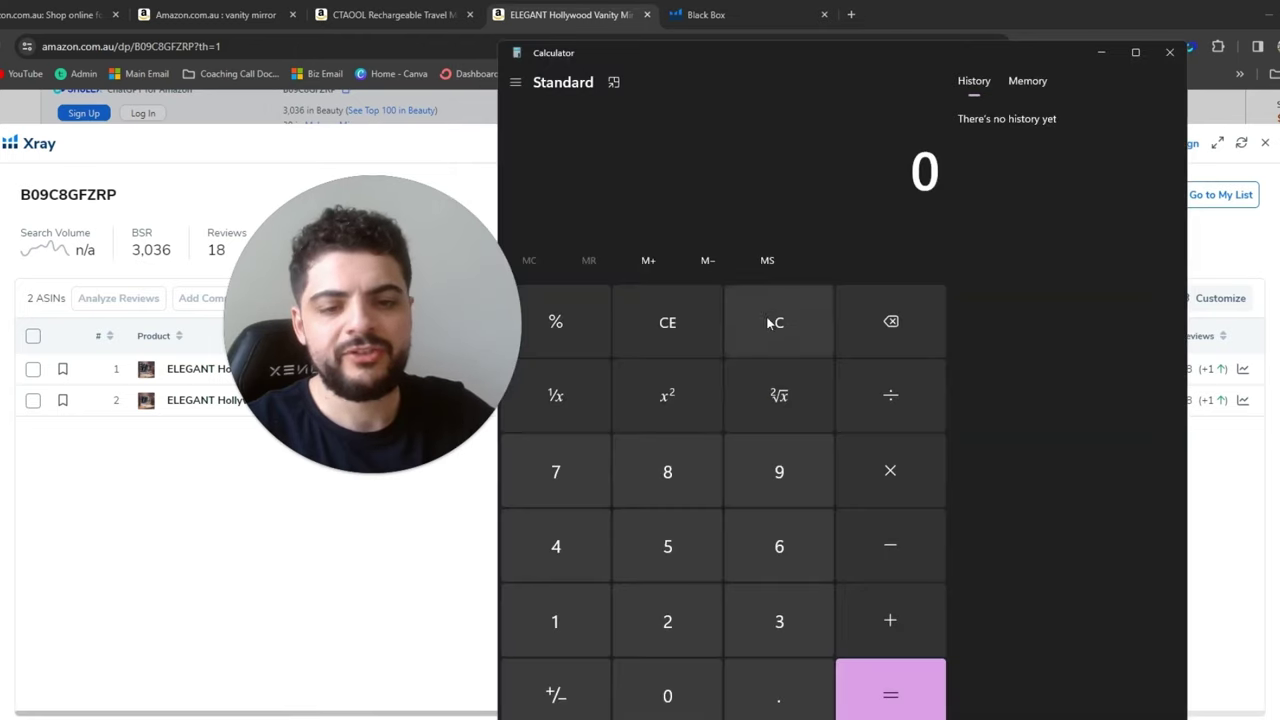
pyautogui.moveTo(765, 53); pyautogui.dragTo(804, 60)
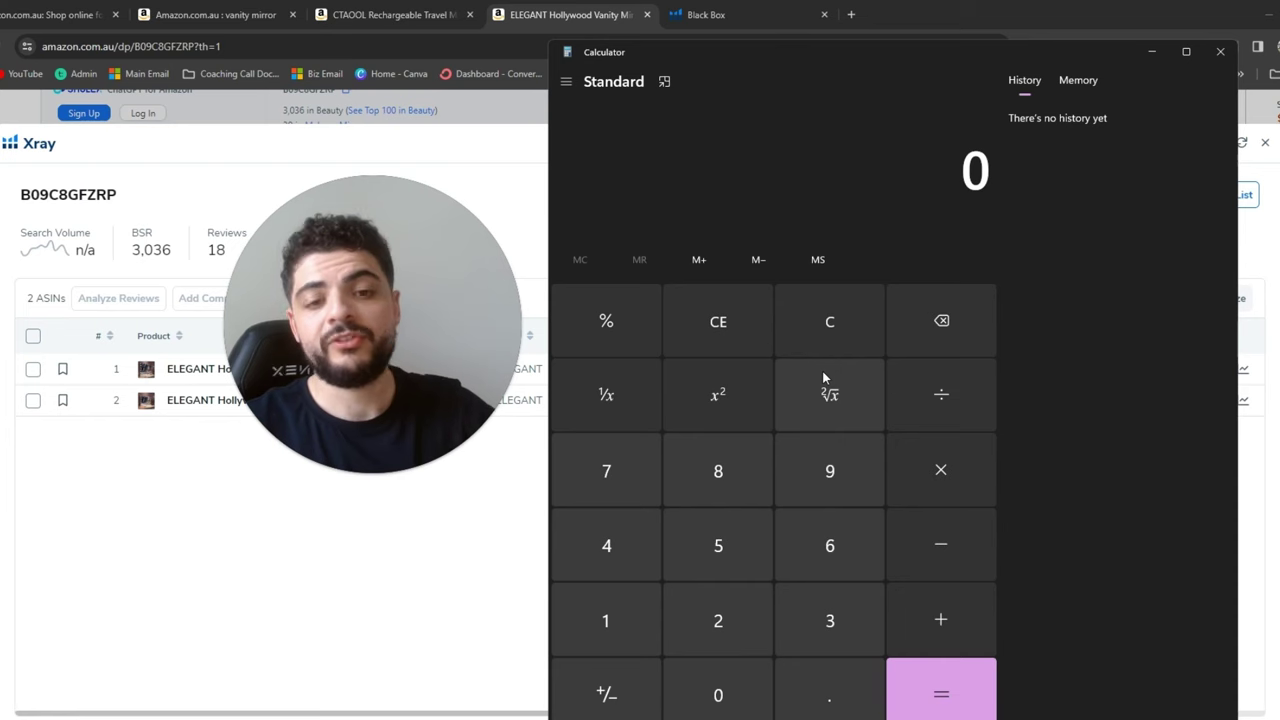
pyautogui.click(825, 545)
pyautogui.click(718, 691)
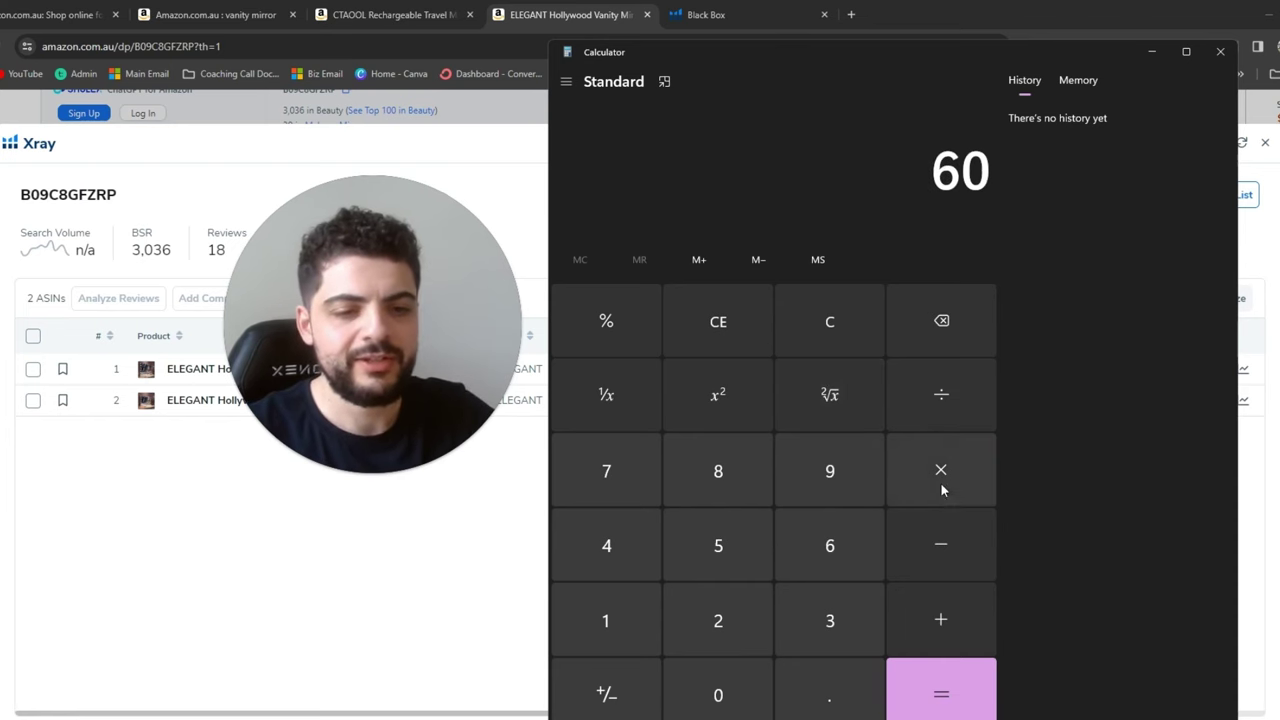
pyautogui.click(942, 485)
pyautogui.click(836, 560)
pyautogui.click(718, 690)
pyautogui.click(935, 688)
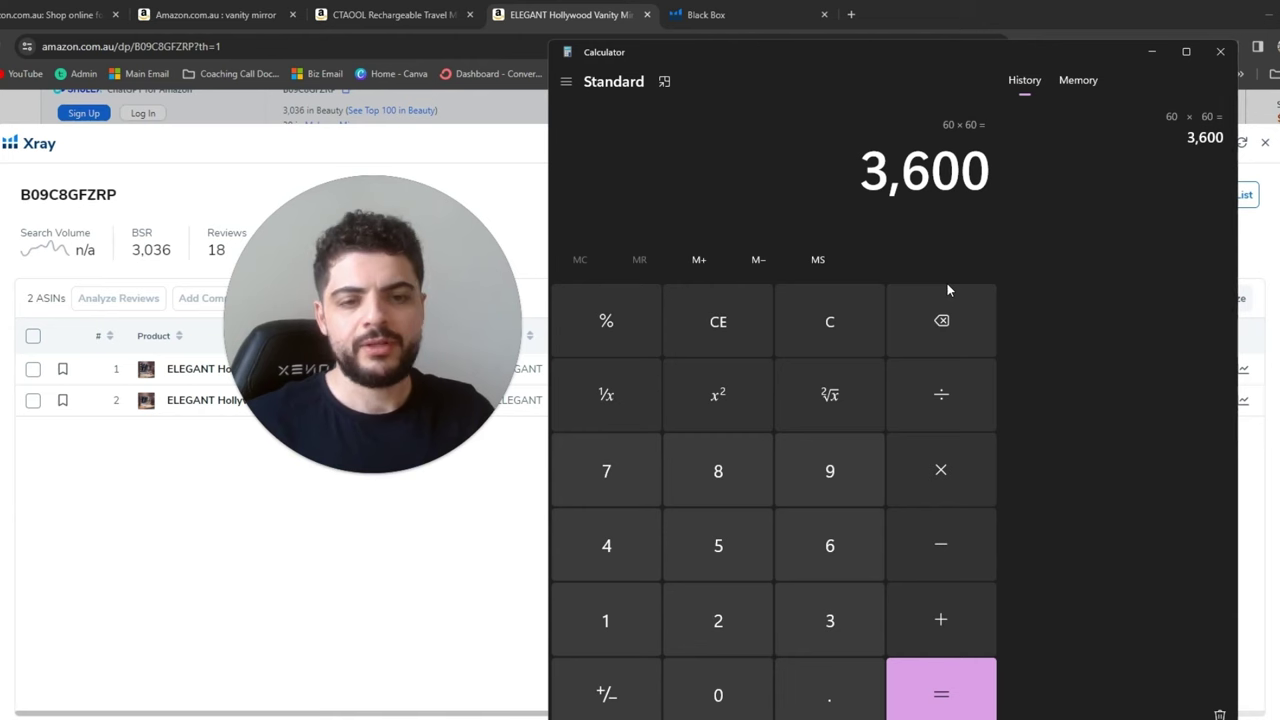
# Multiply the calculated amount by 2 and close Calculator.
pyautogui.click(930, 460)
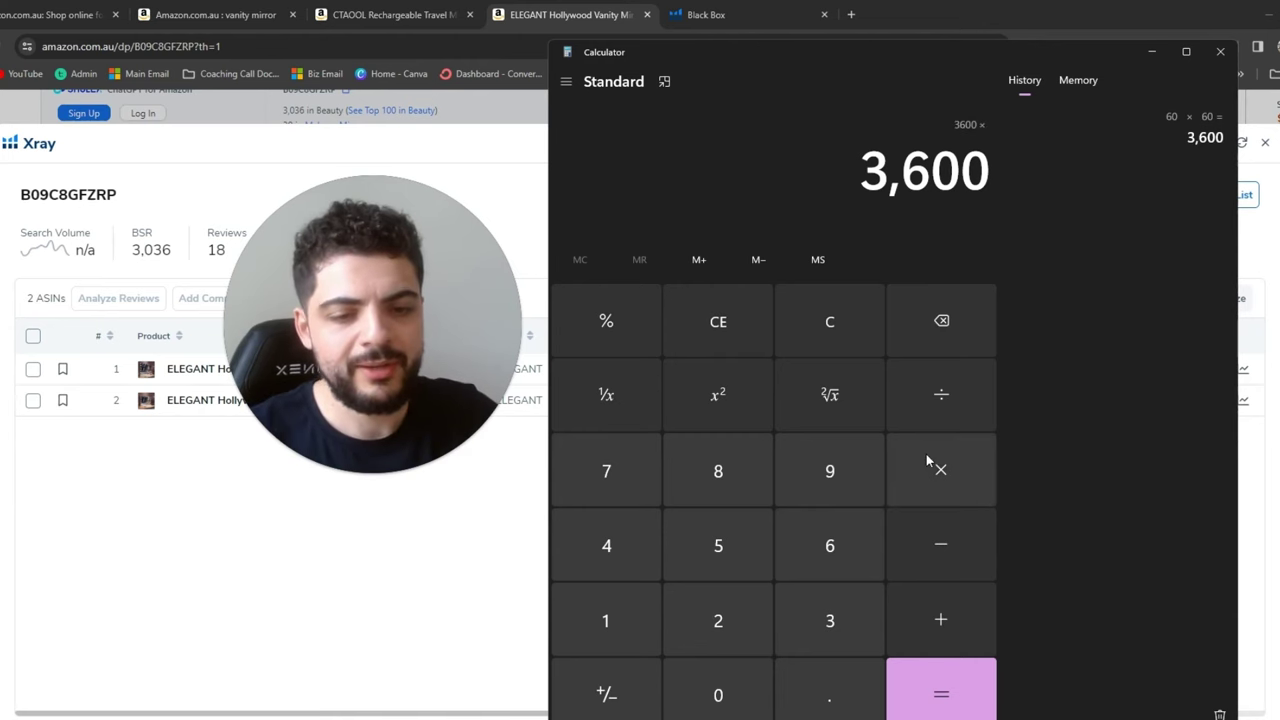
pyautogui.click(745, 618)
pyautogui.click(963, 673)
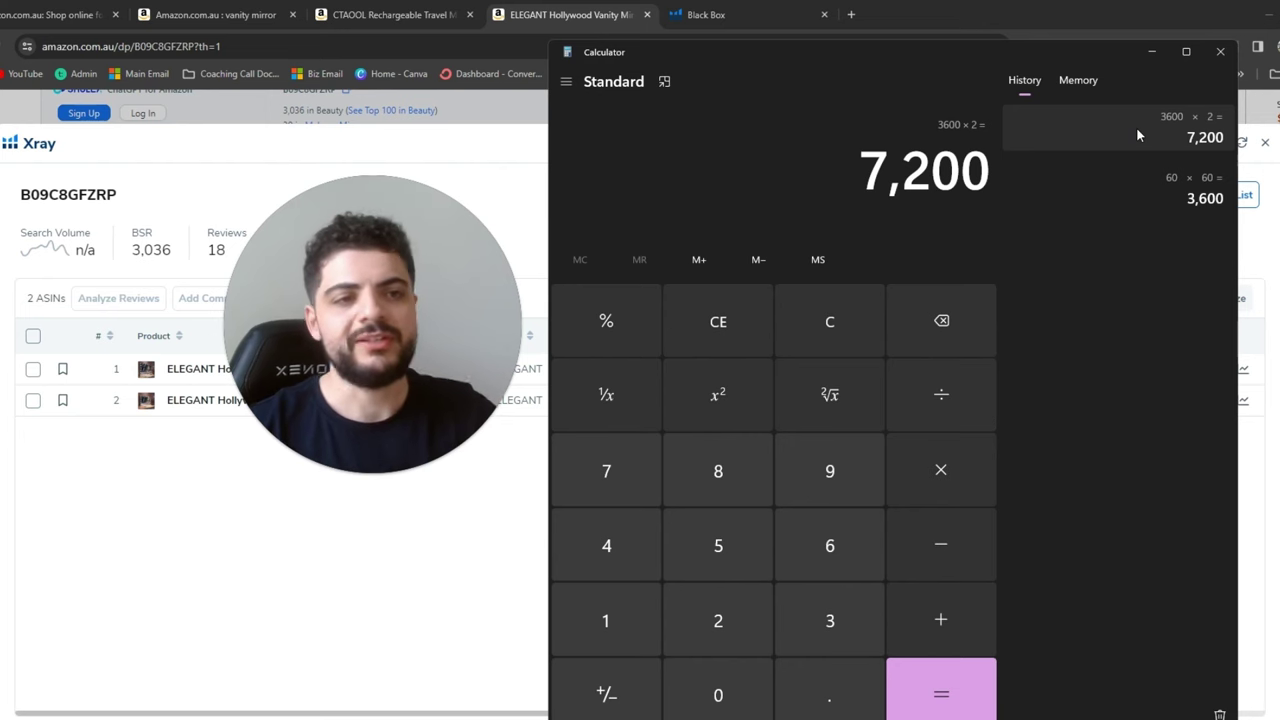
pyautogui.click(1220, 51)
# Return to Black Box and set the monthly sales filter to a minimum of 50 and a maximum of 300 units.
pyautogui.click(706, 14)
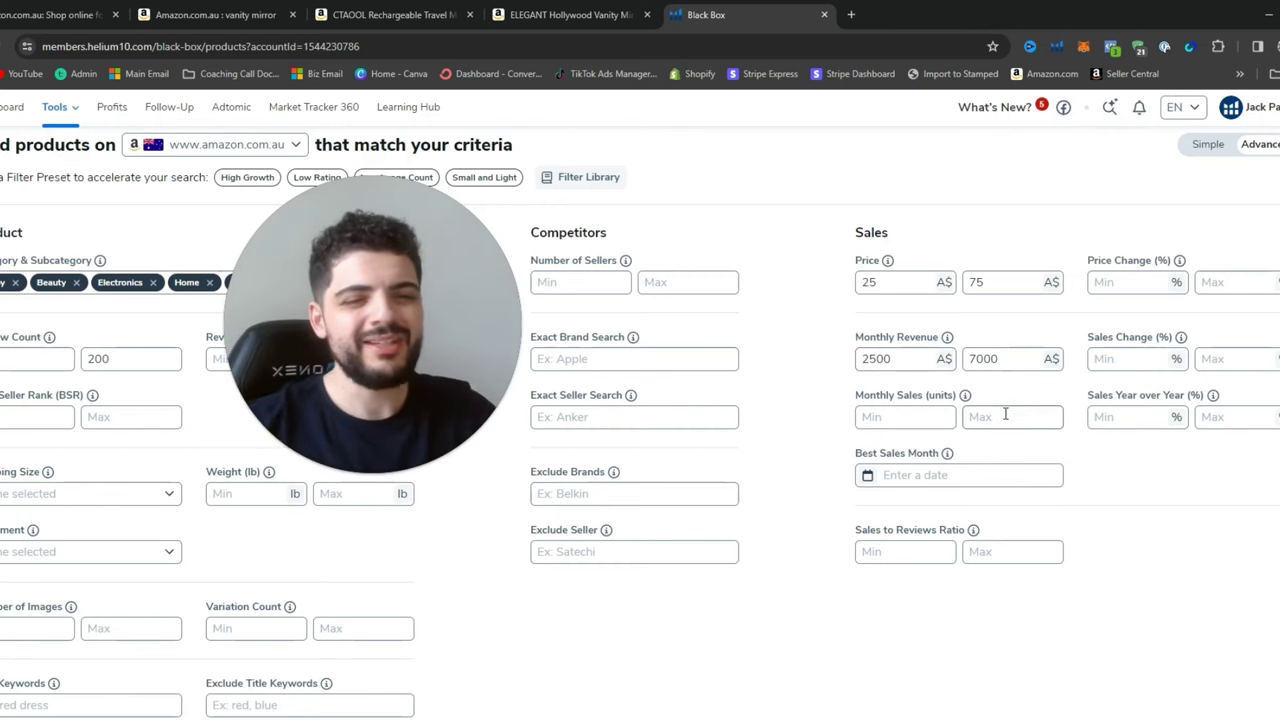
pyautogui.click(915, 420)
pyautogui.write('50')
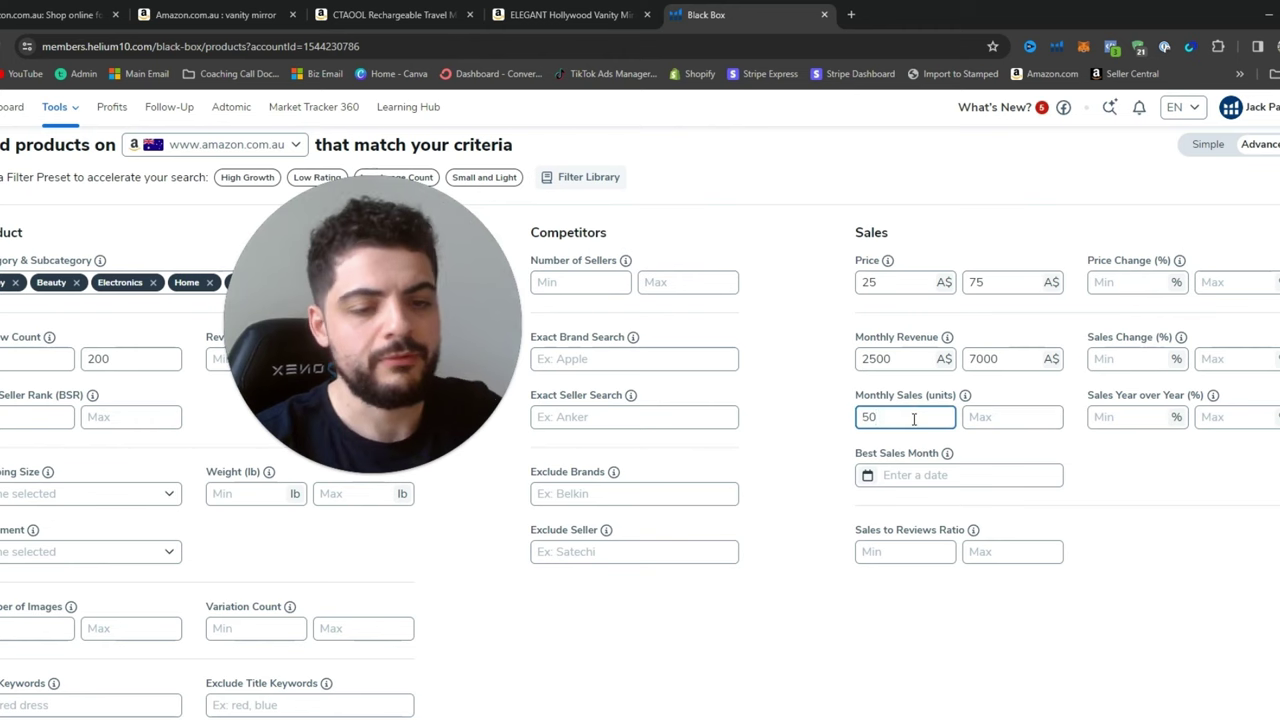
pyautogui.click(1031, 417)
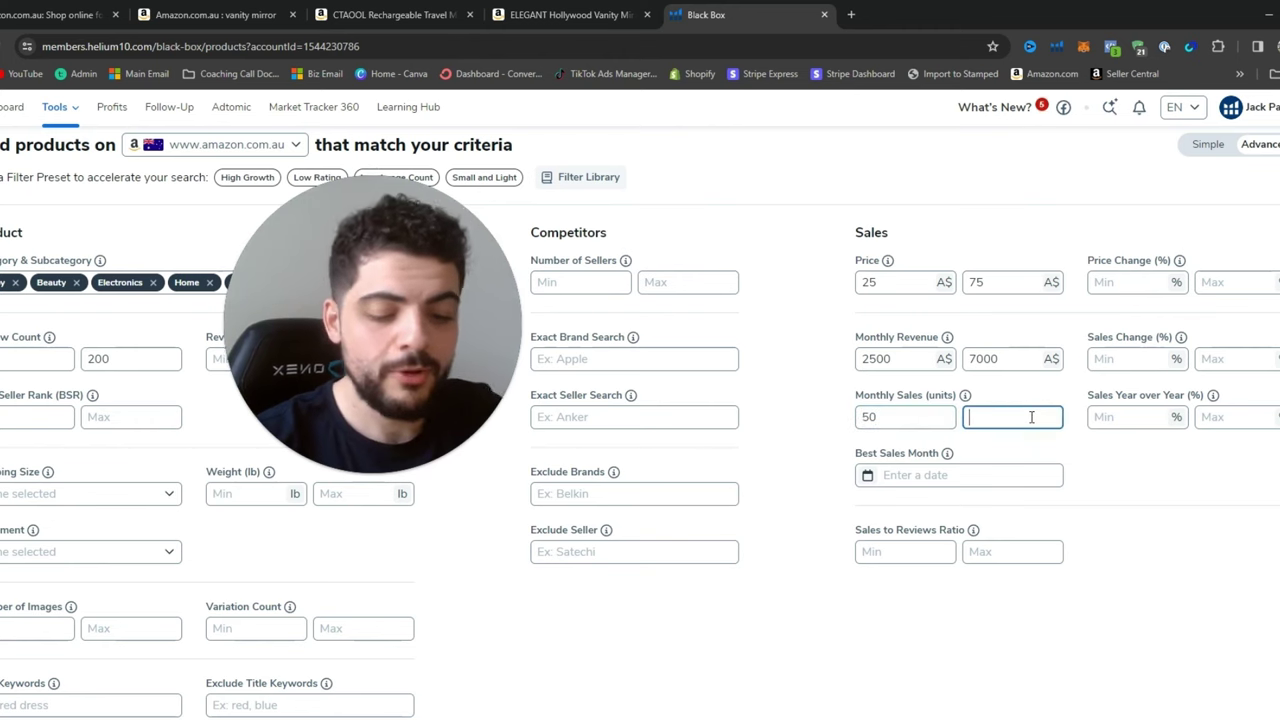
pyautogui.write('300')
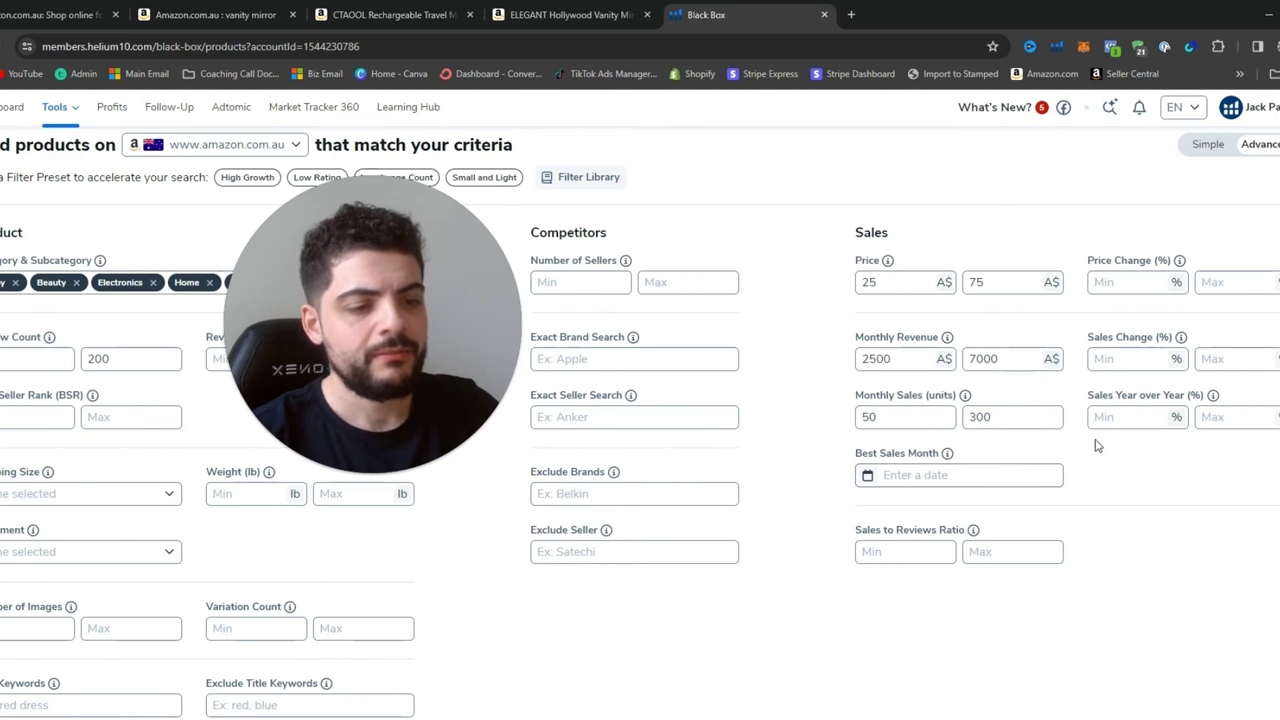
# Run the Black Box product search with the configured filters.
pyautogui.scroll(-1, 1097, 445)
pyautogui.scroll(1, 1060, 460)
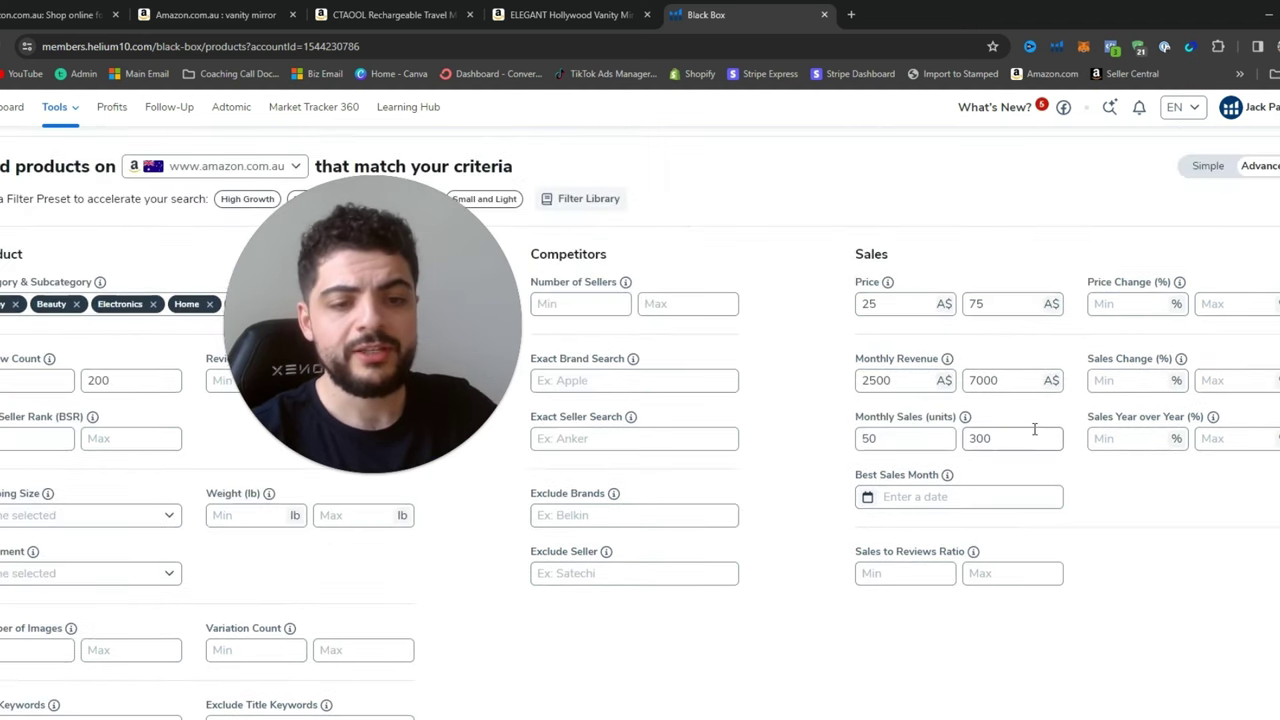
pyautogui.scroll(-1, 880, 430)
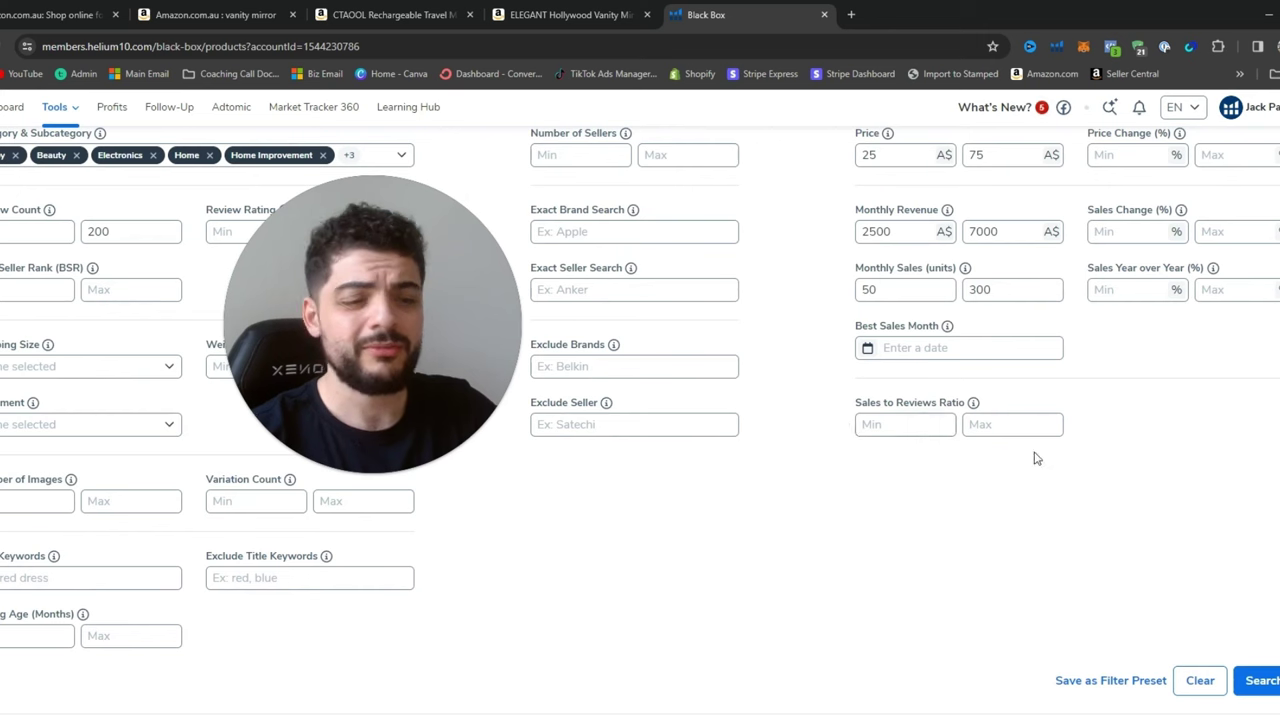
pyautogui.click(1260, 681)
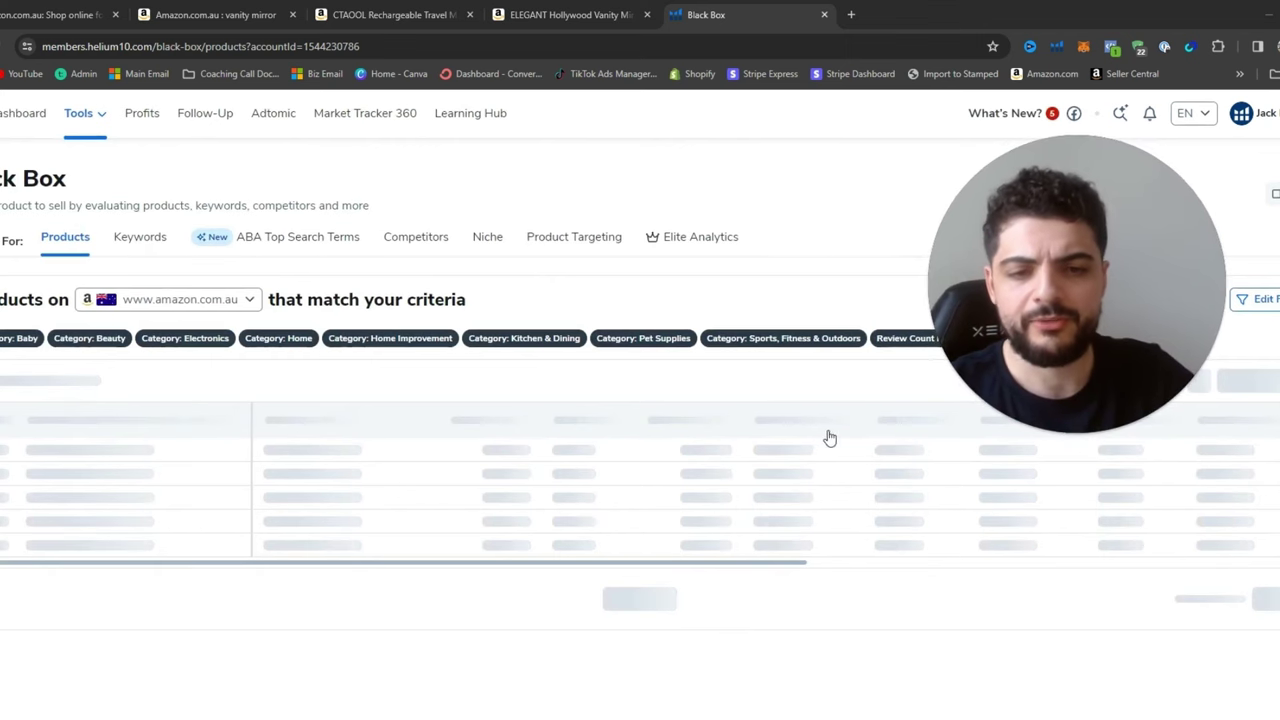
# Examine the products found, checking their category, price, monthly sales and monthly revenue for a promising item.
pyautogui.scroll(-1, 776, 430)
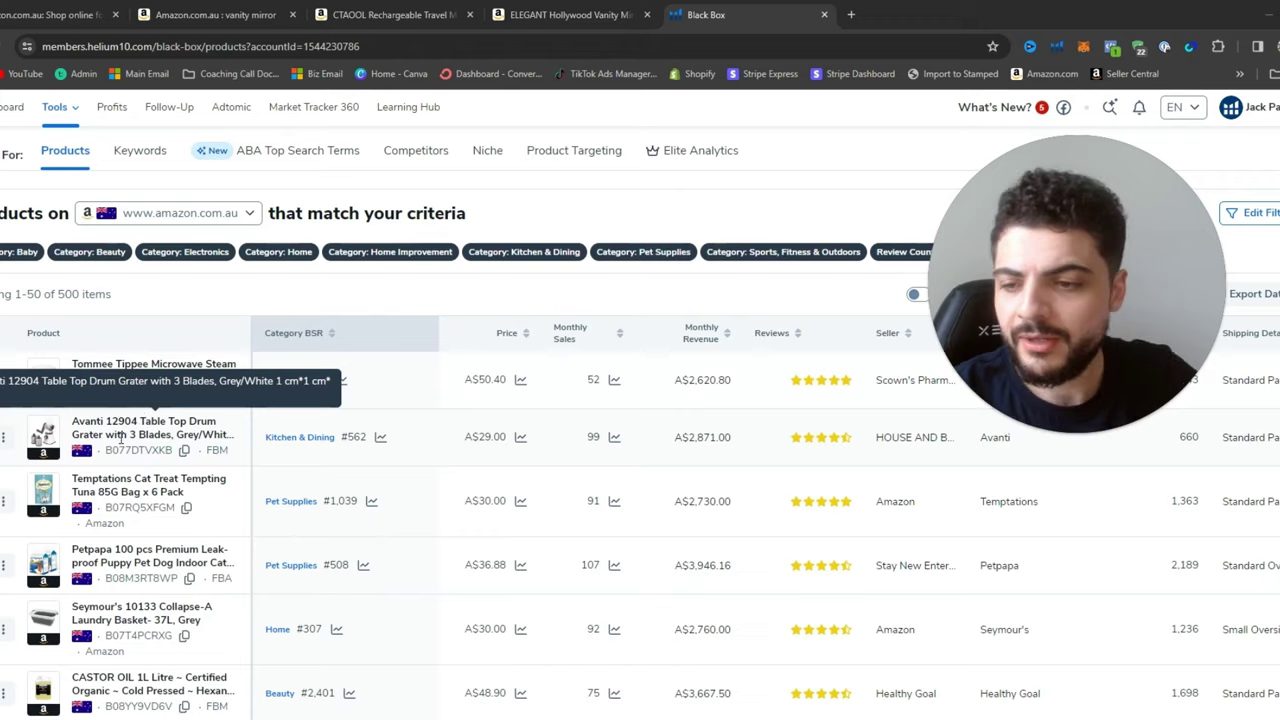
pyautogui.scroll(-1, 130, 435)
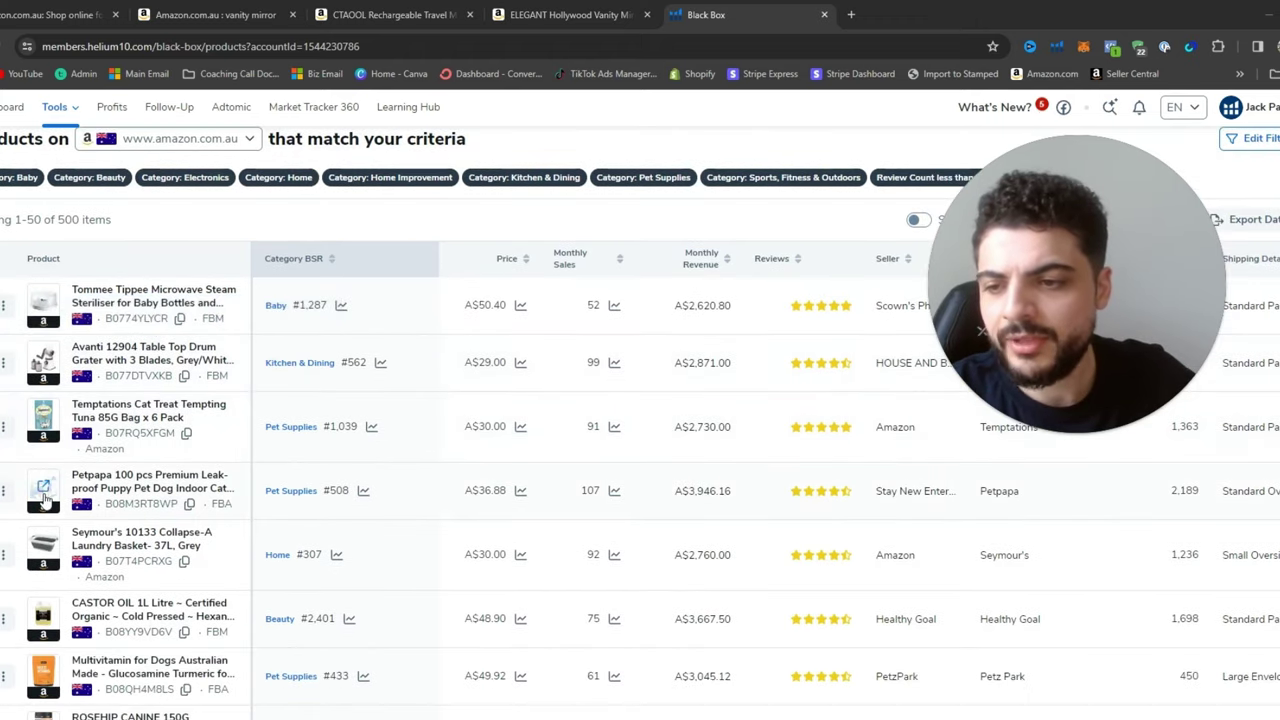
pyautogui.scroll(-1, 90, 480)
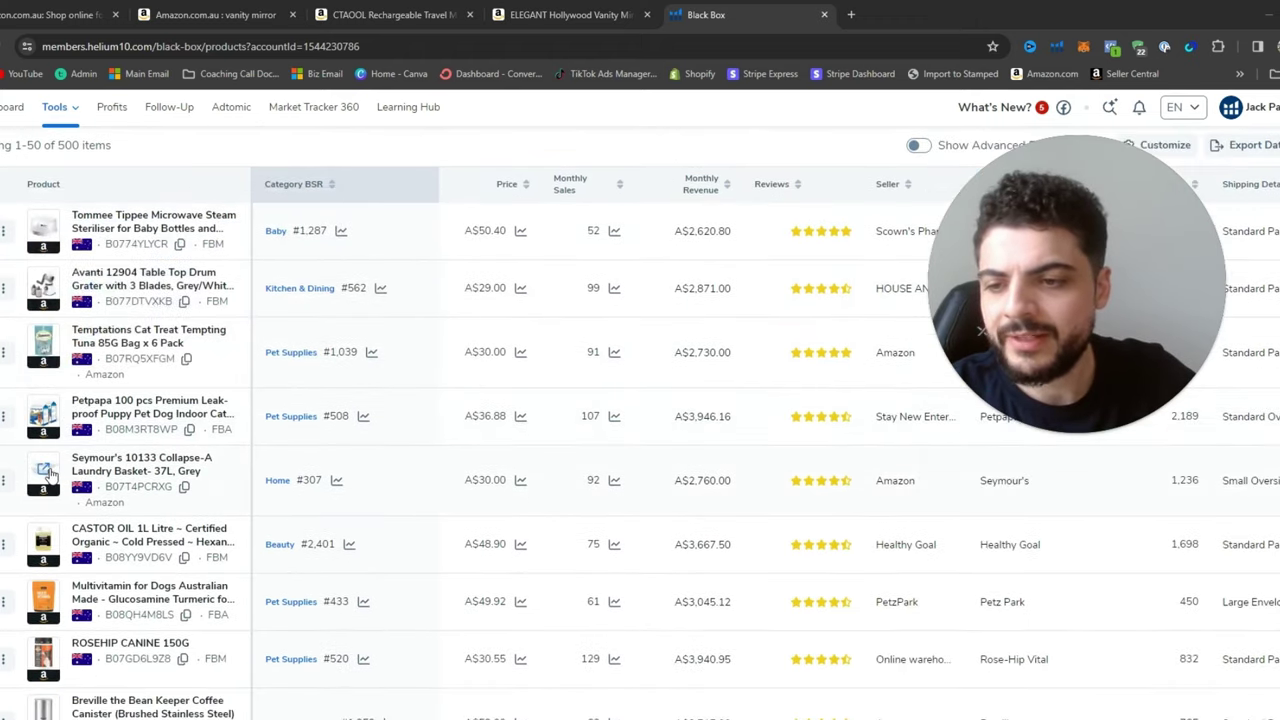
pyautogui.moveTo(47, 474)
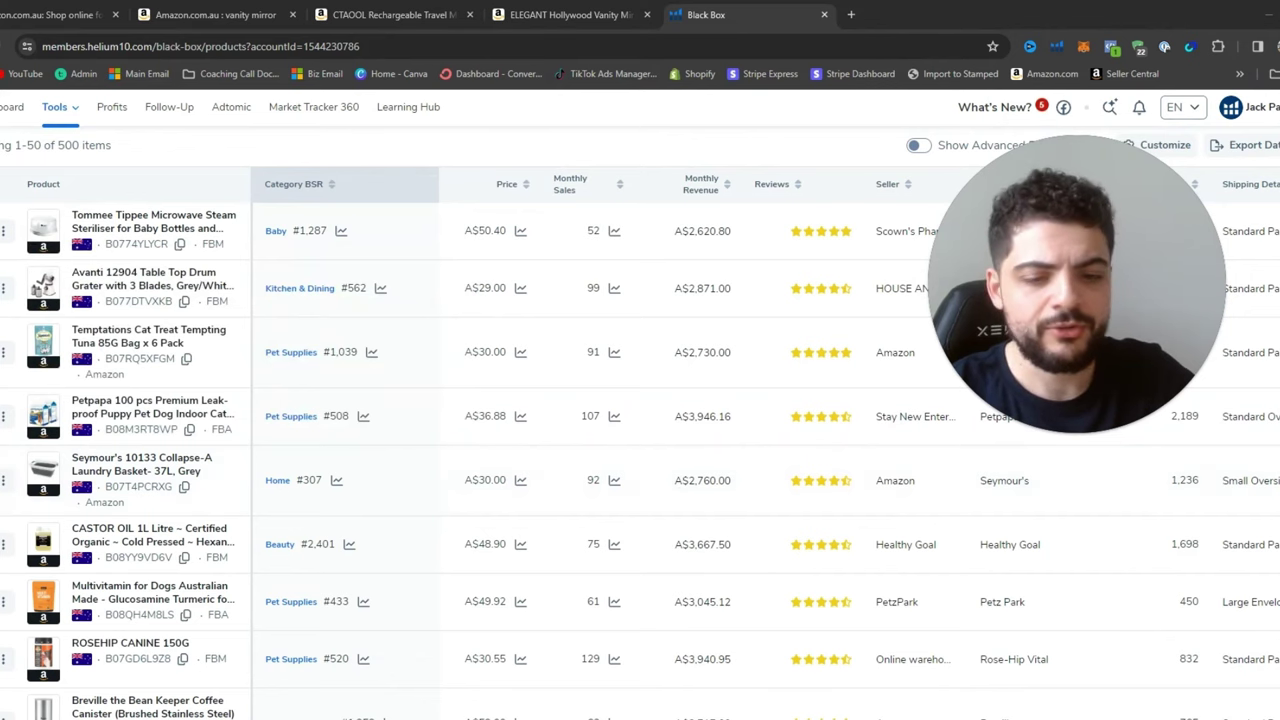
pyautogui.moveTo(1015, 287); pyautogui.dragTo(964, 318)
pyautogui.scroll(-2, 1154, 434)
pyautogui.scroll(3, 1154, 434)
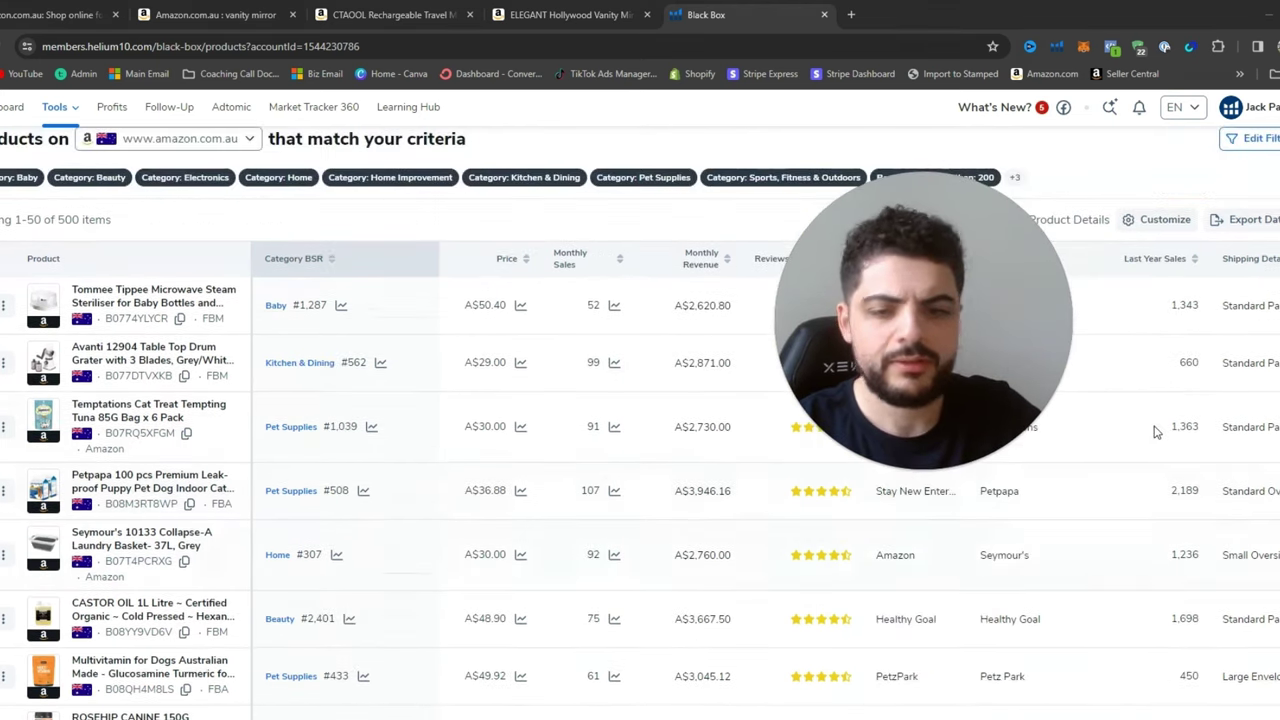
pyautogui.moveTo(931, 370); pyautogui.dragTo(1067, 403)
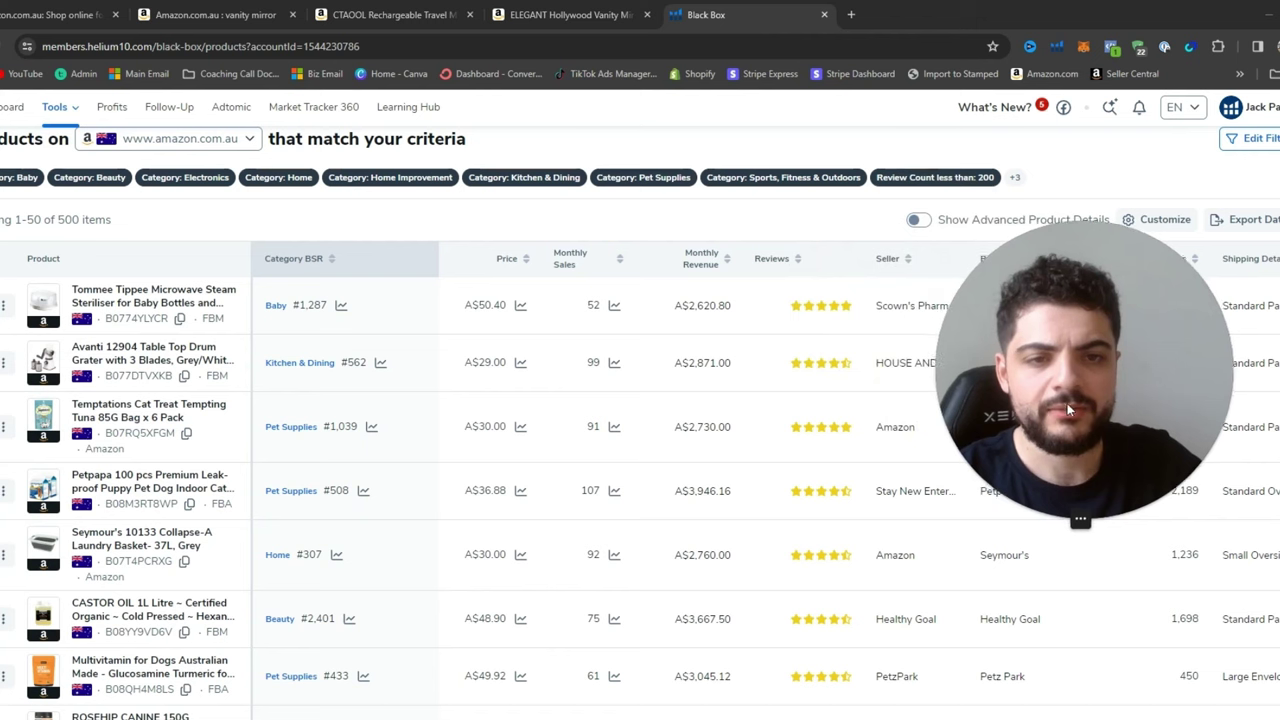
# Open the Seymour's 10133 Collapse-A Laundry Basket listing in a new tab and review its product summary.
pyautogui.rightClick(47, 553)
pyautogui.click(120, 326)
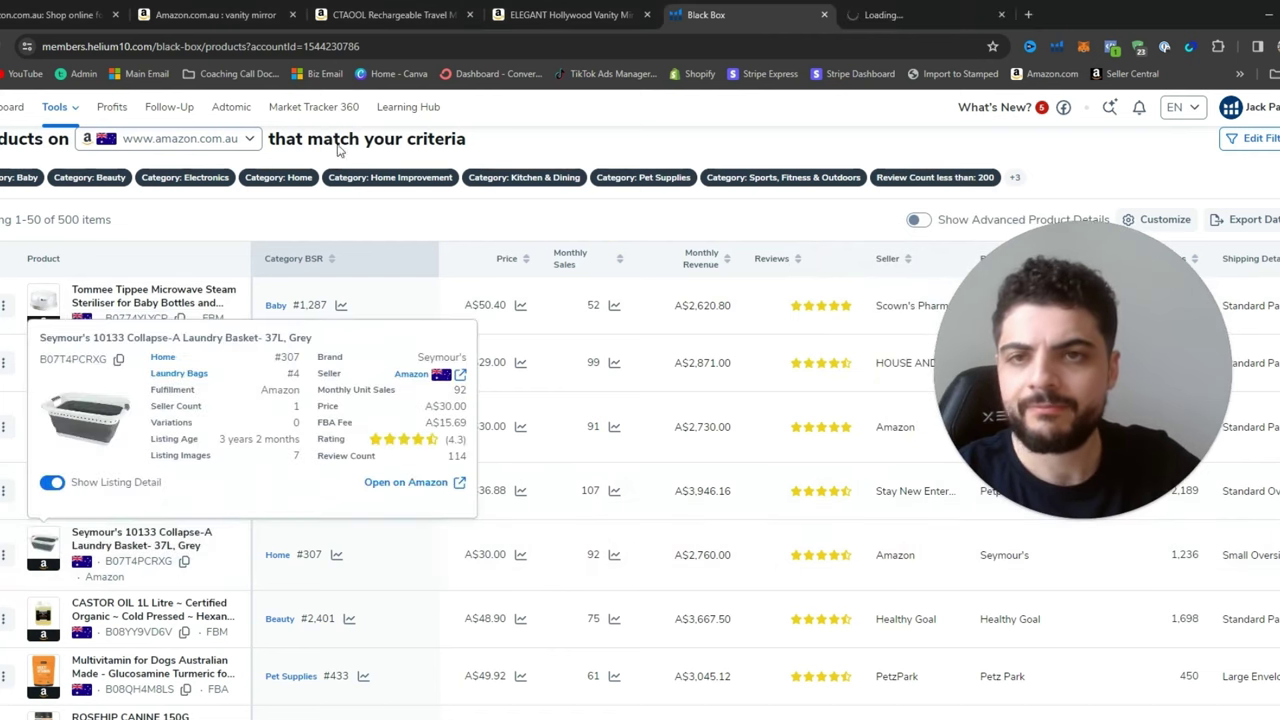
pyautogui.click(920, 14)
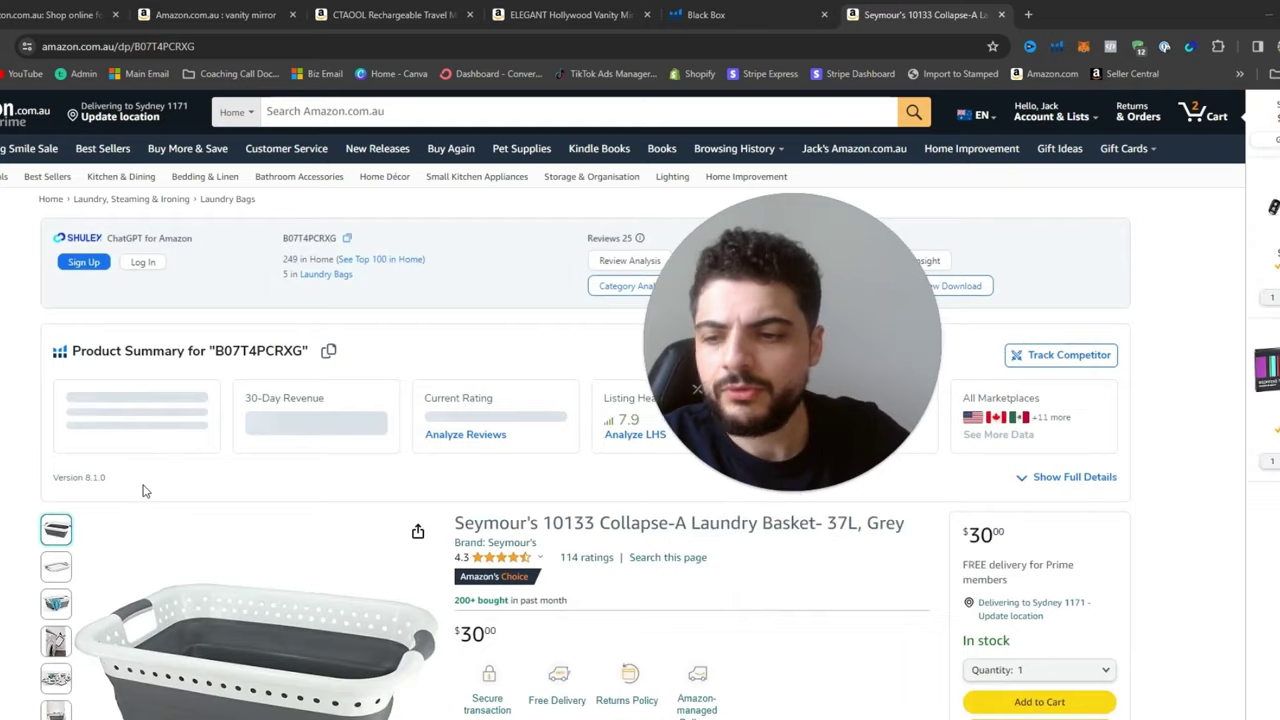
pyautogui.scroll(-1, 143, 490)
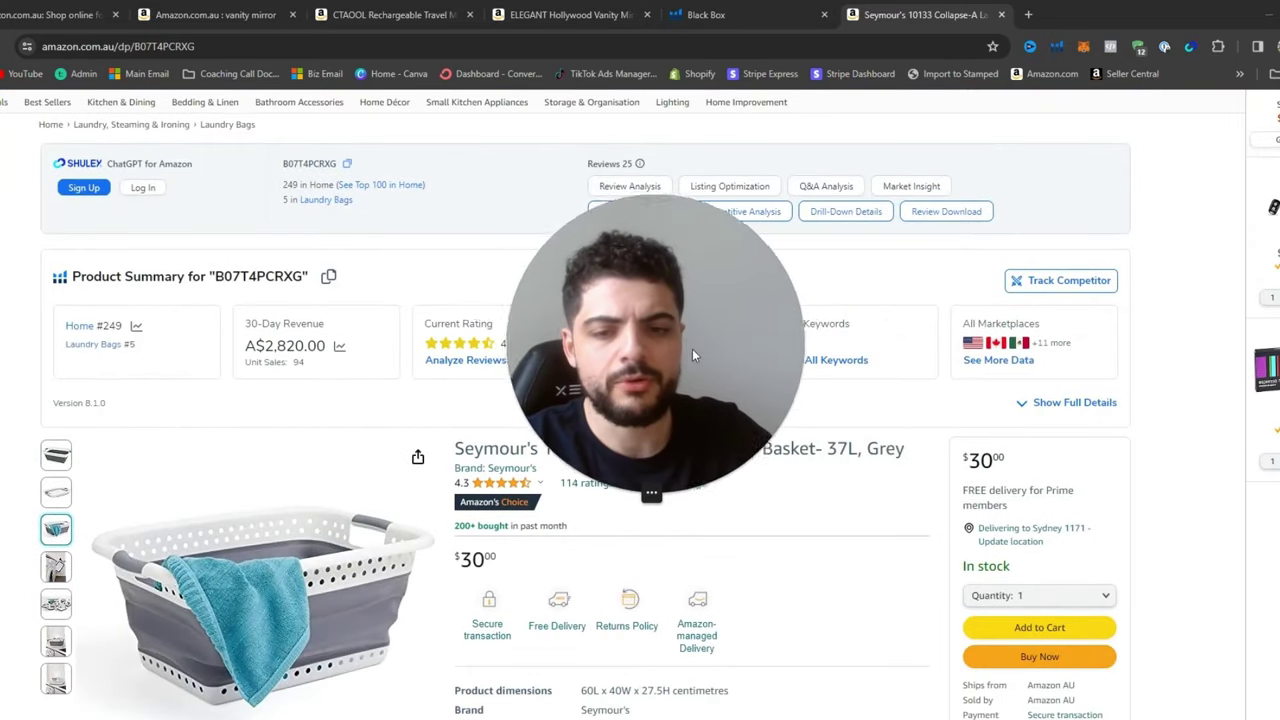
pyautogui.click(706, 14)
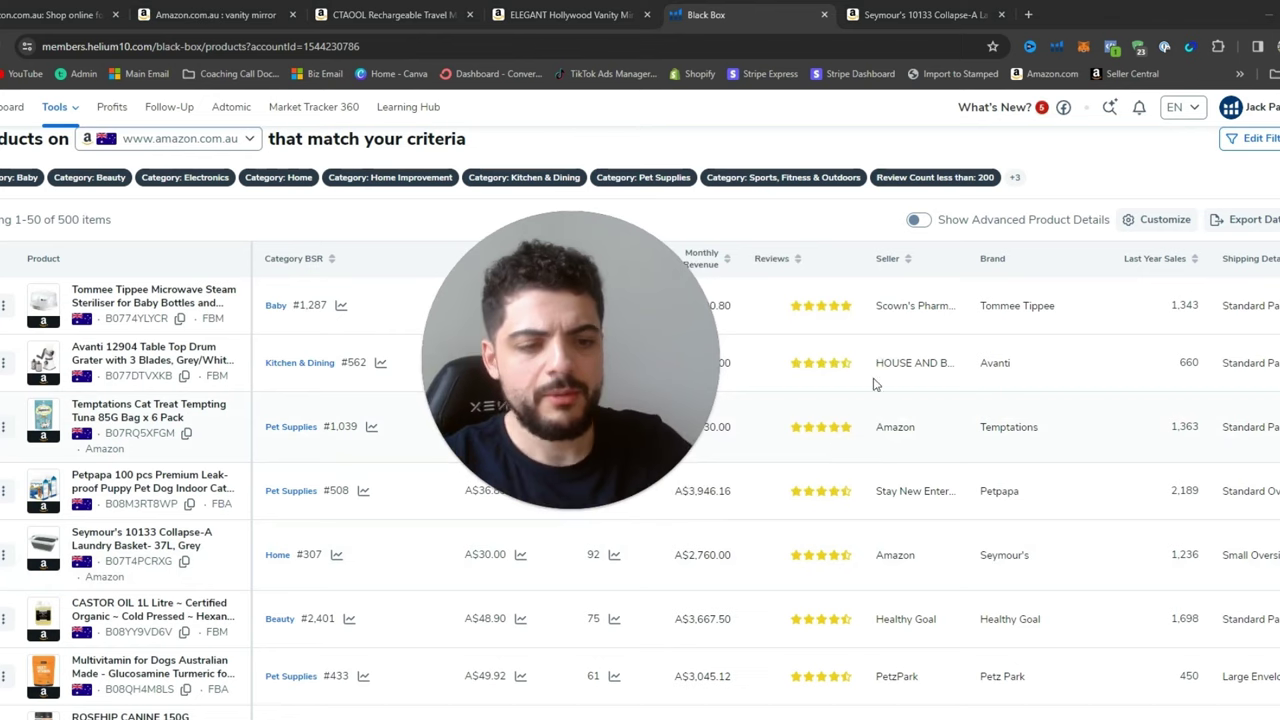
pyautogui.click(952, 22)
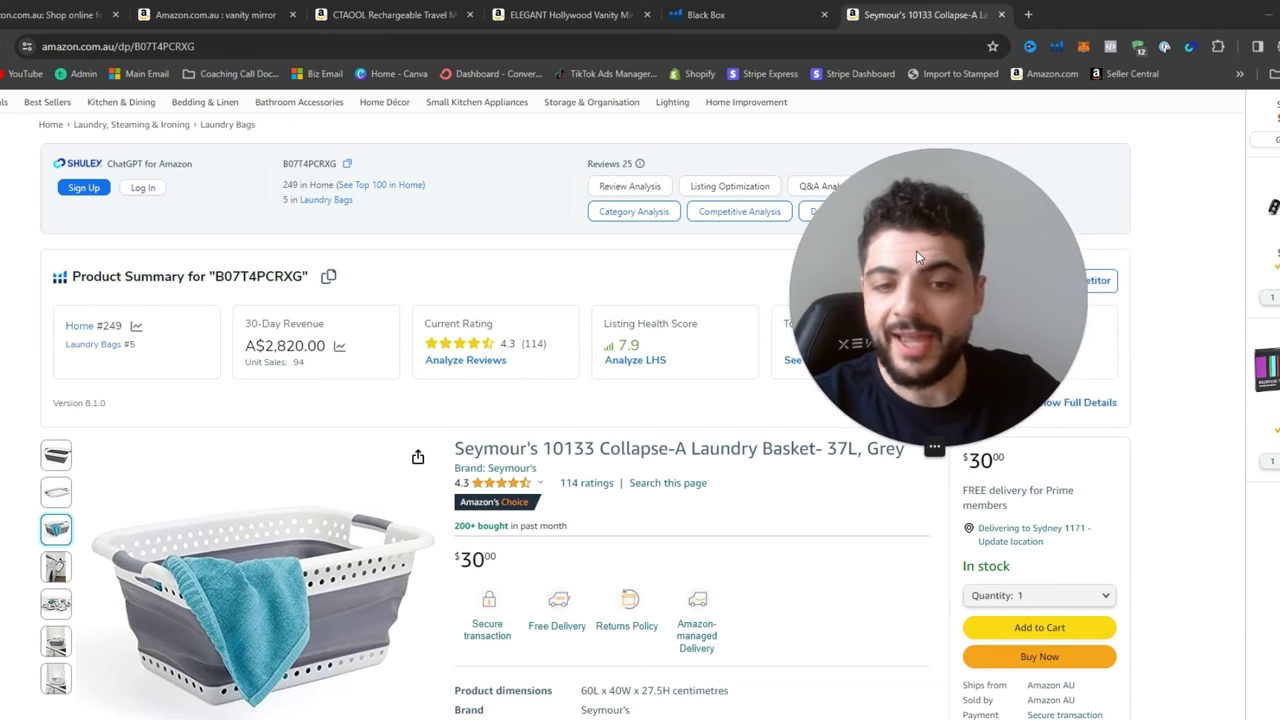
# Search all Amazon departments for "collapsible laundry basket" using the suggested keyword for "collaps".
pyautogui.scroll(1, 374, 124)
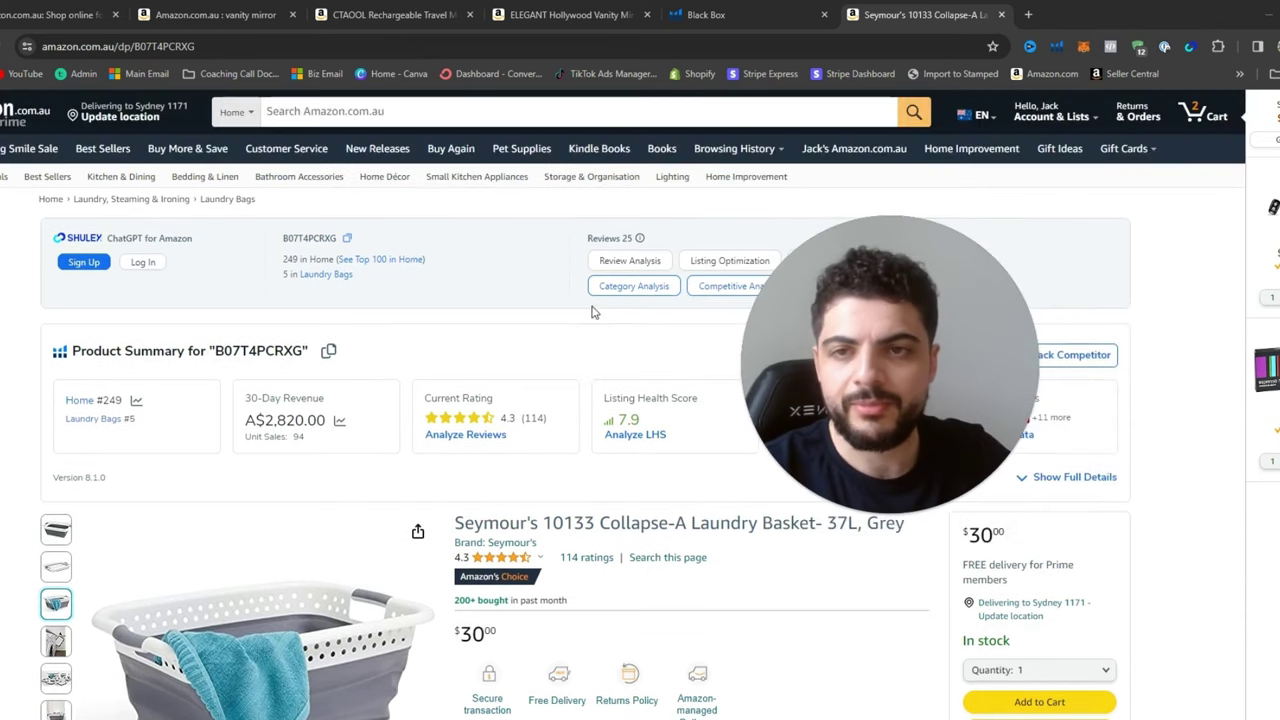
pyautogui.click(238, 112)
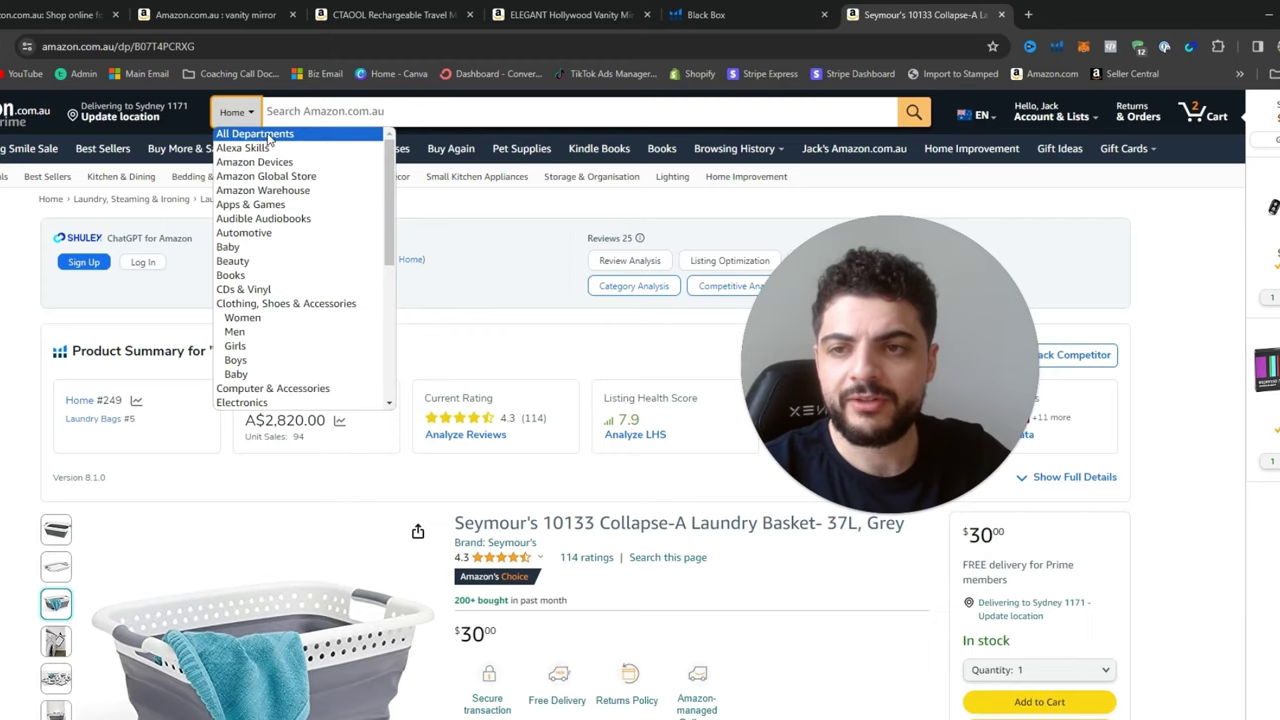
pyautogui.click(255, 134)
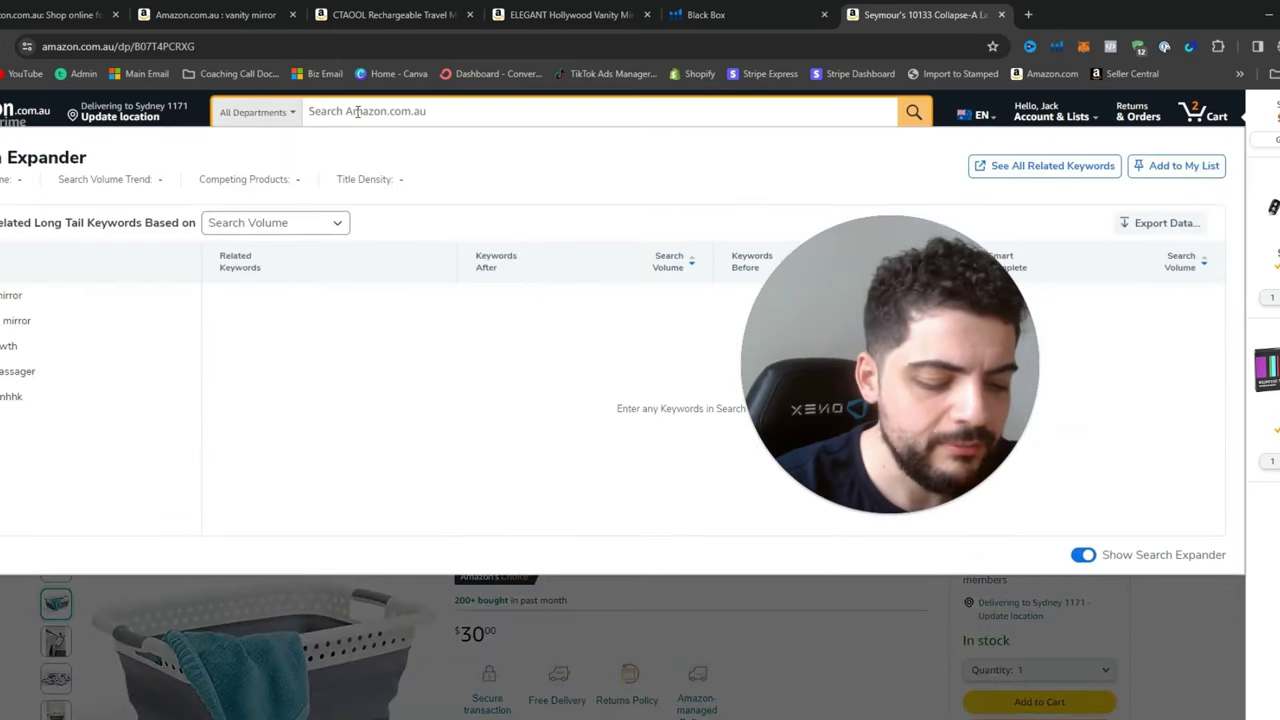
pyautogui.write('collaps')
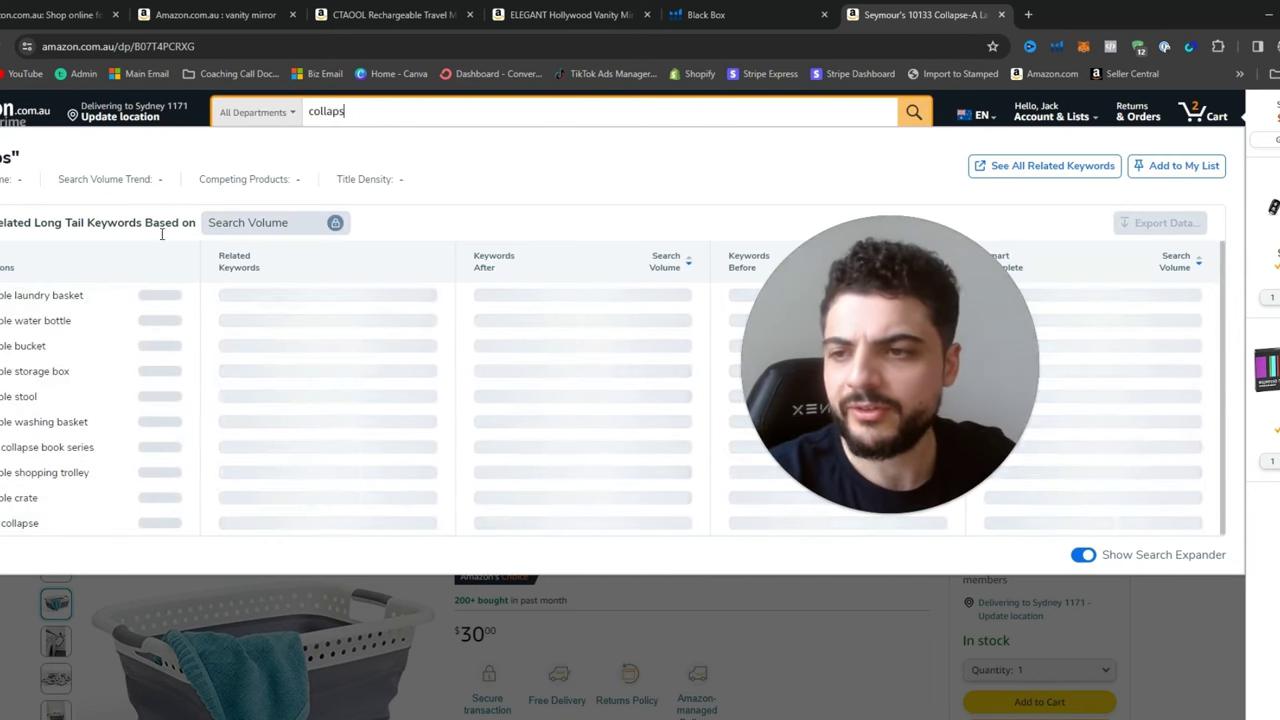
pyautogui.moveTo(111, 297)
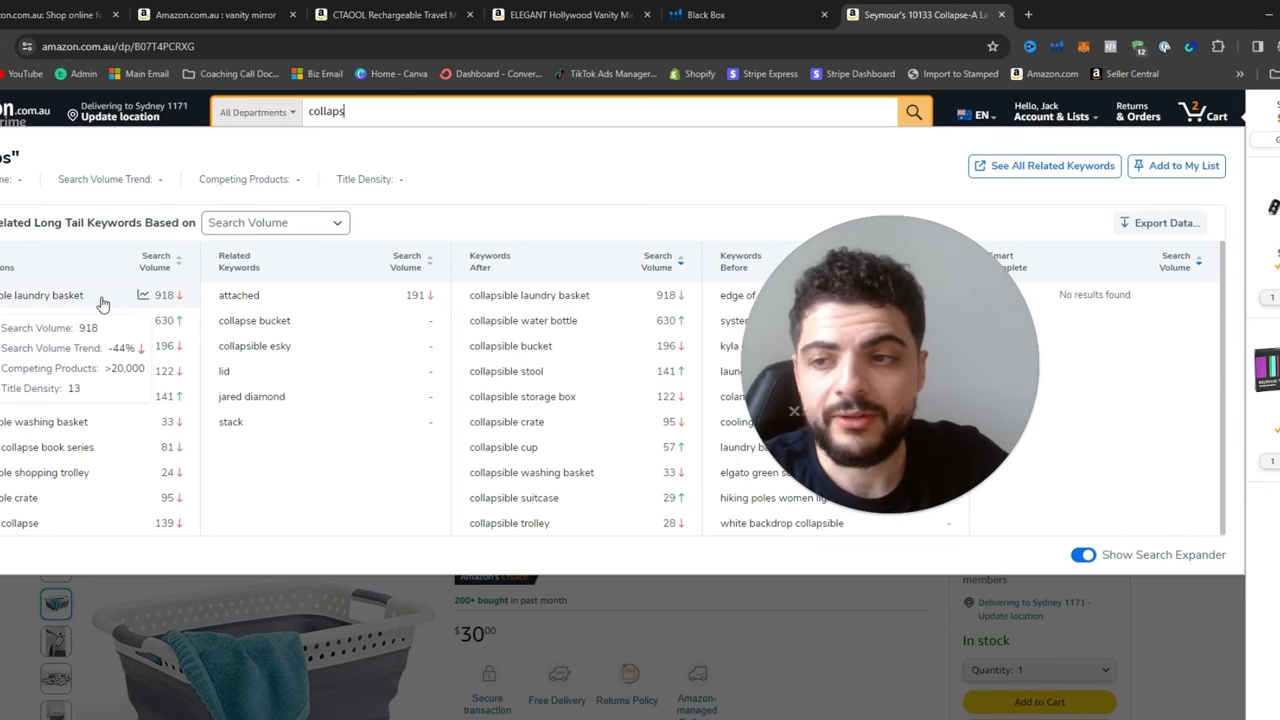
pyautogui.click(101, 303)
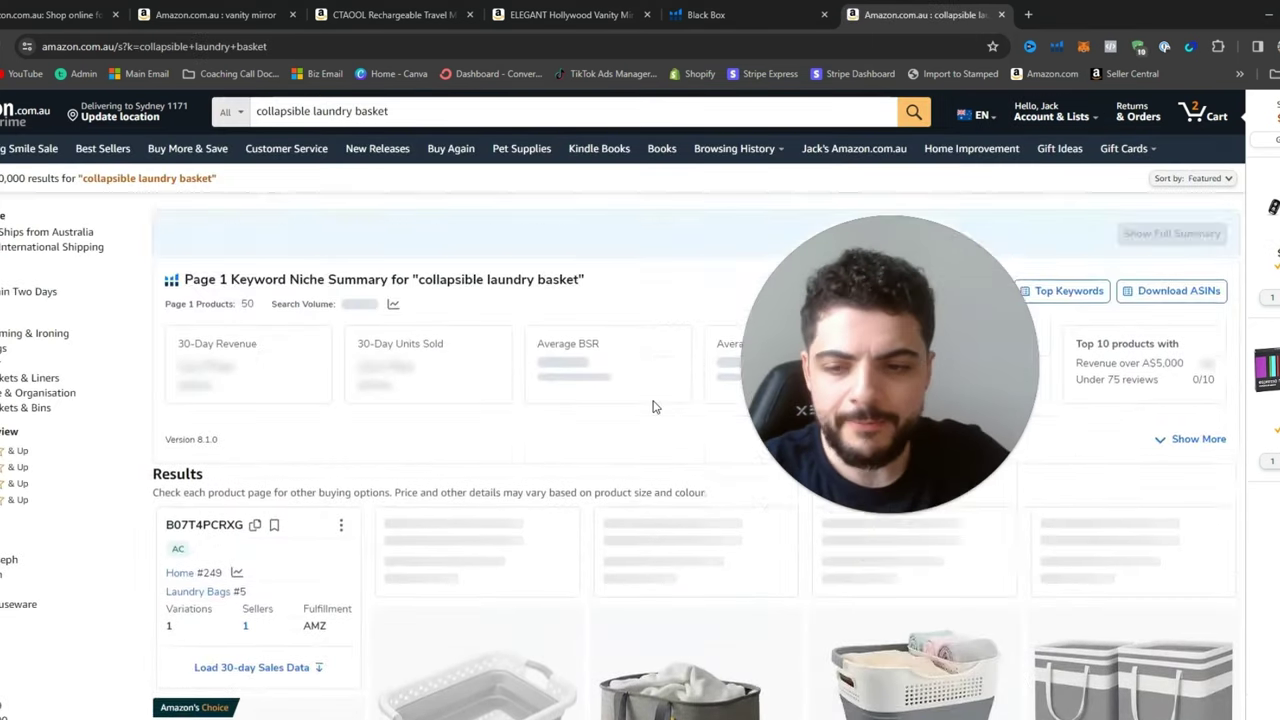
# Look over the collapsible laundry basket results and run Xray product research on them.
pyautogui.scroll(-5, 652, 407)
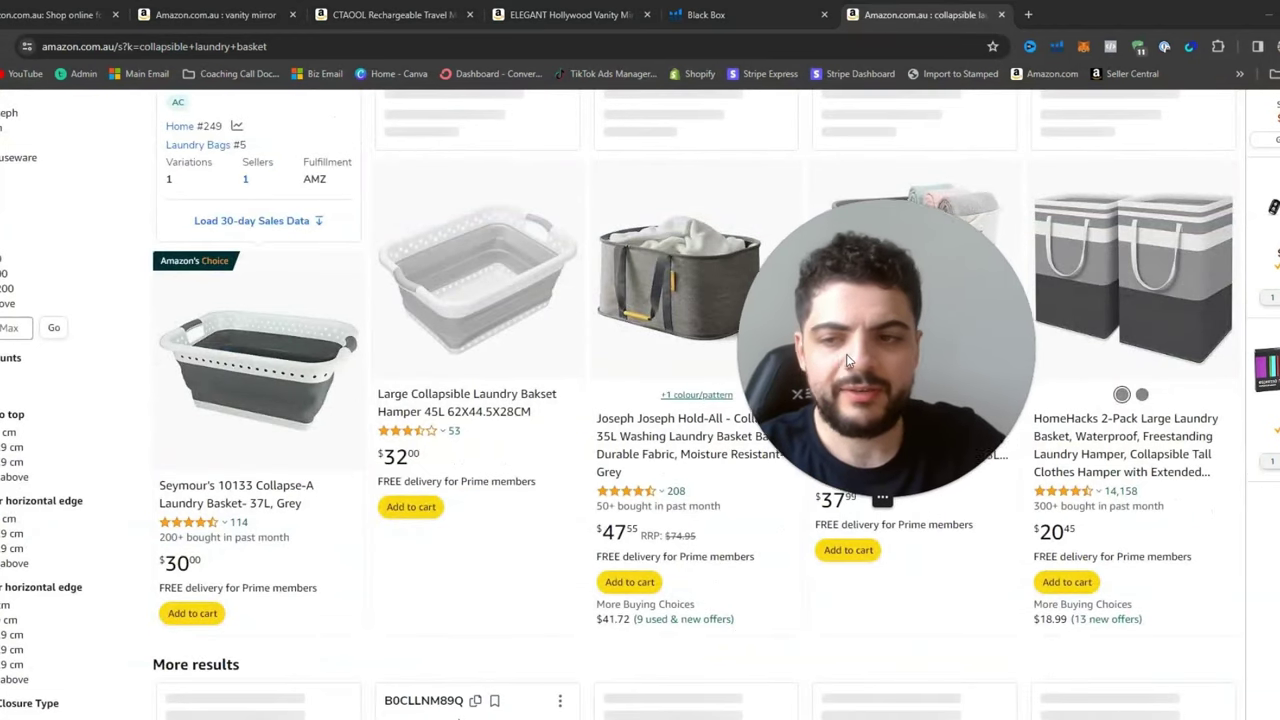
pyautogui.scroll(2, 848, 360)
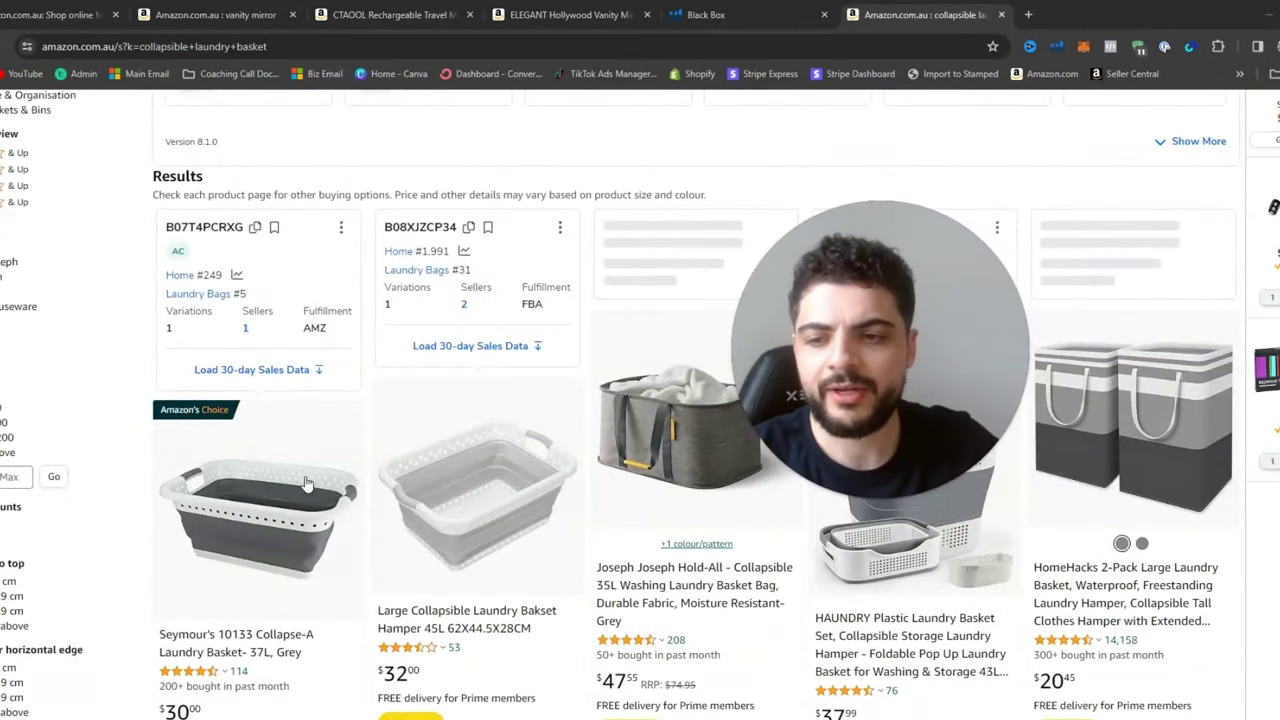
pyautogui.scroll(-1, 275, 457)
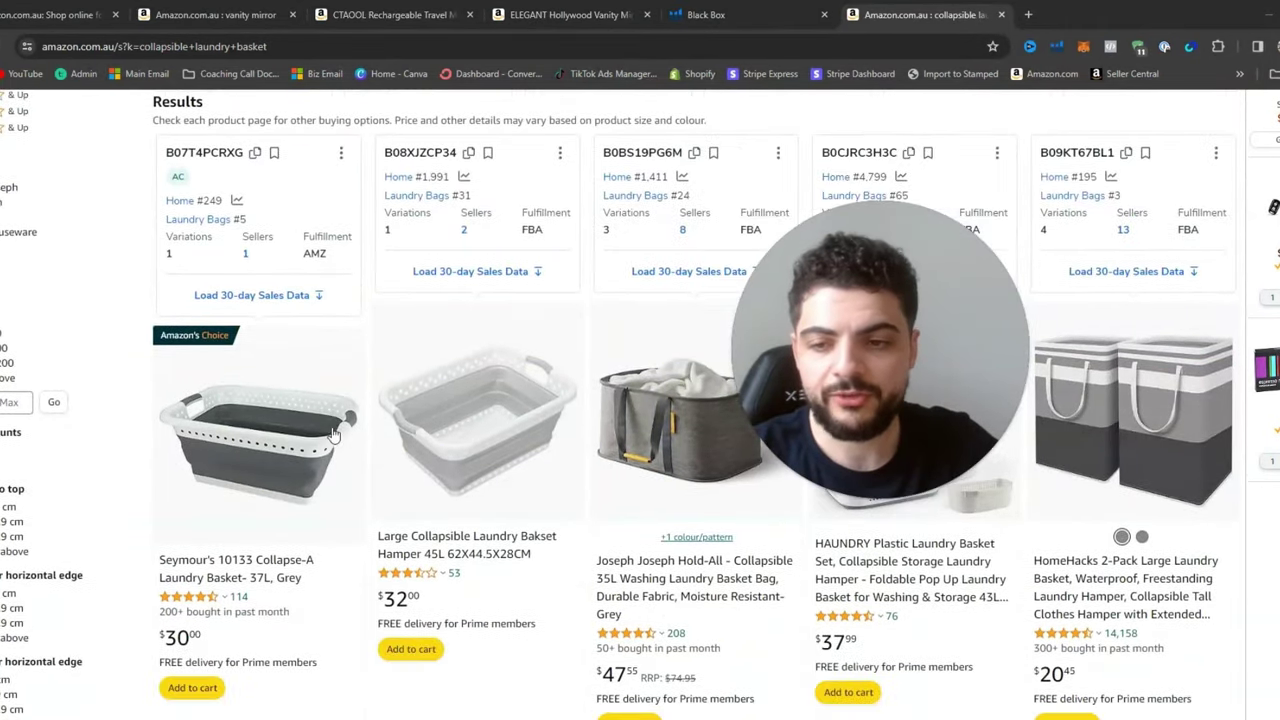
pyautogui.click(1056, 46)
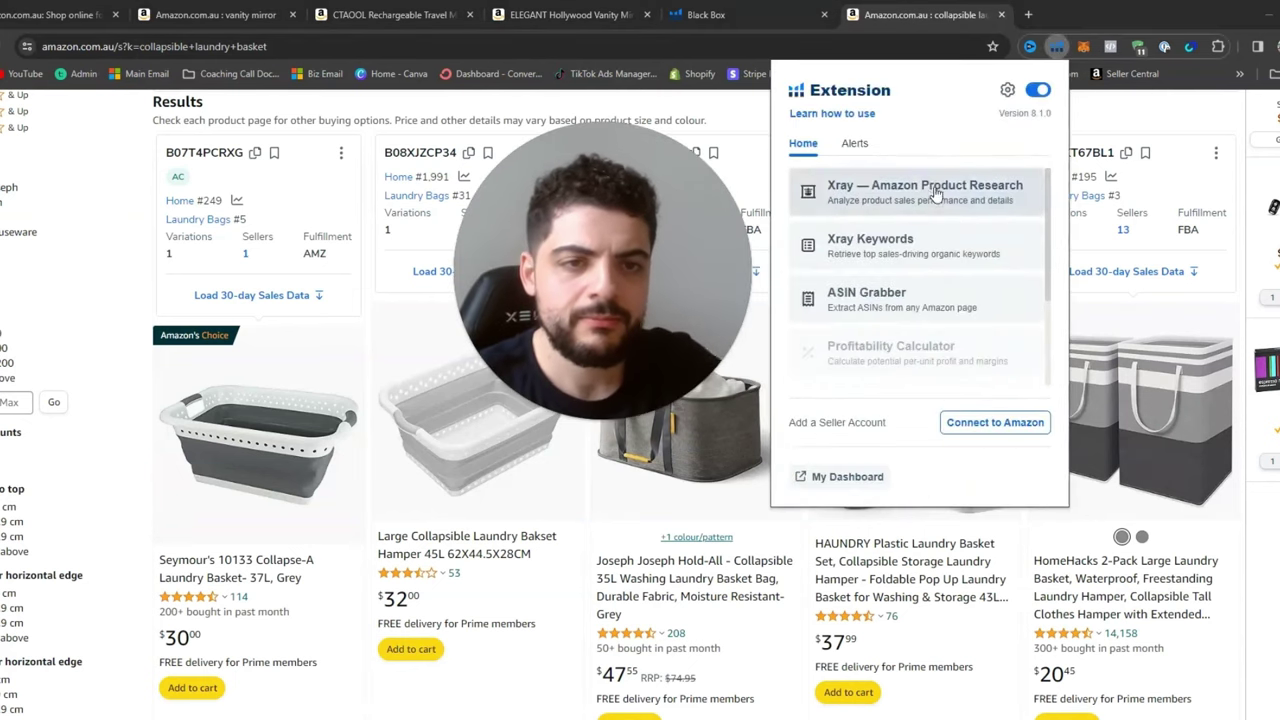
pyautogui.click(945, 193)
pyautogui.moveTo(730, 240); pyautogui.dragTo(1043, 215)
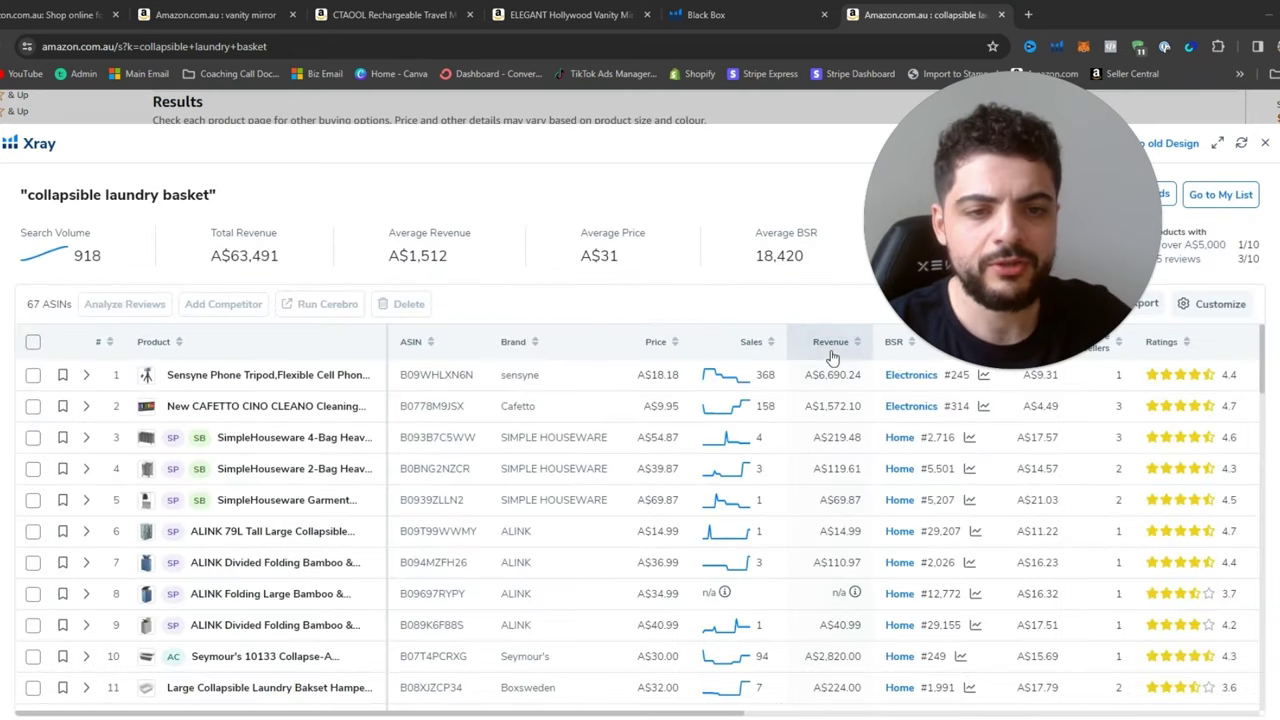
# Sort the Xray products by highest sales and remove the sponsored duplicate of the Lifewit 2 Pack laundry hamper.
pyautogui.click(757, 346)
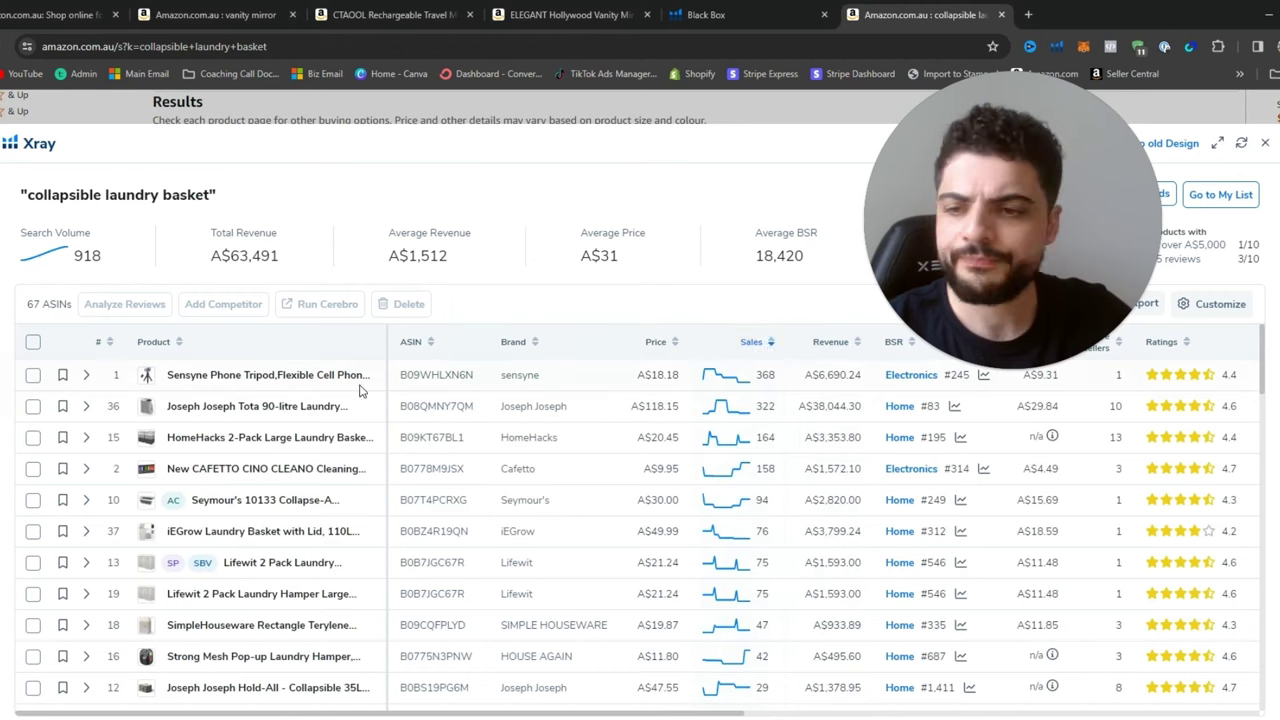
pyautogui.click(32, 565)
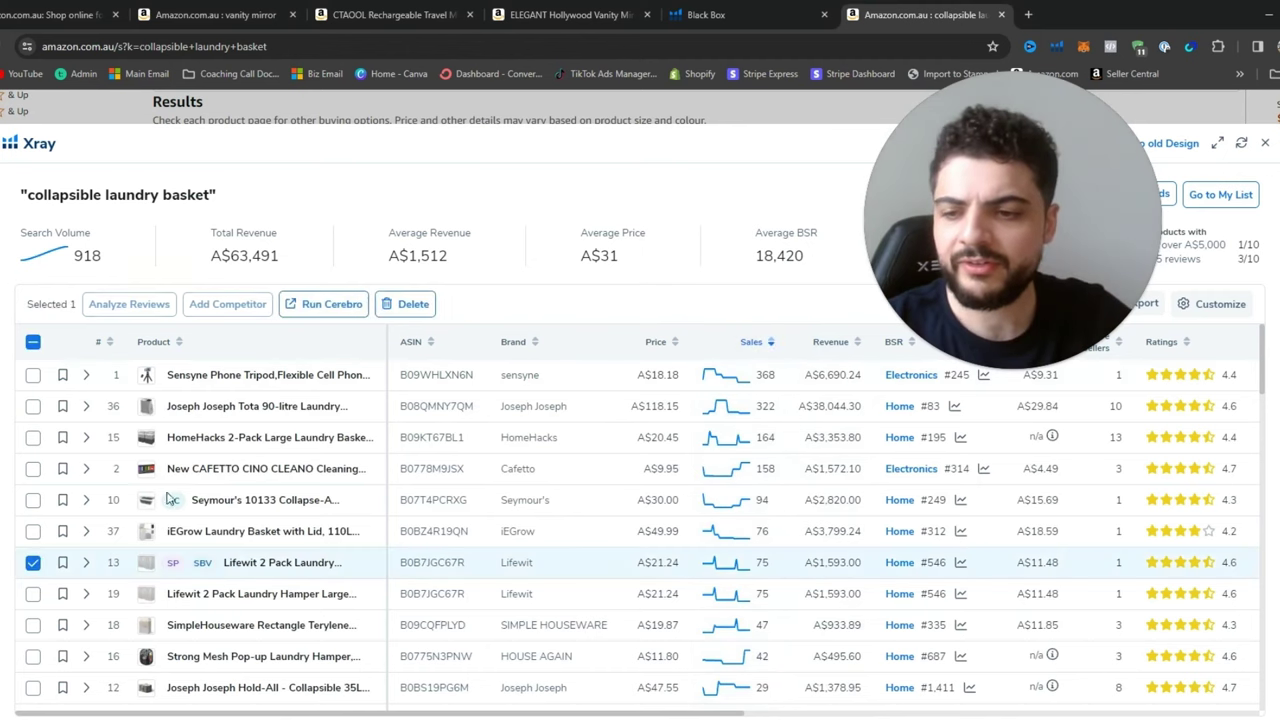
pyautogui.click(410, 304)
pyautogui.click(668, 478)
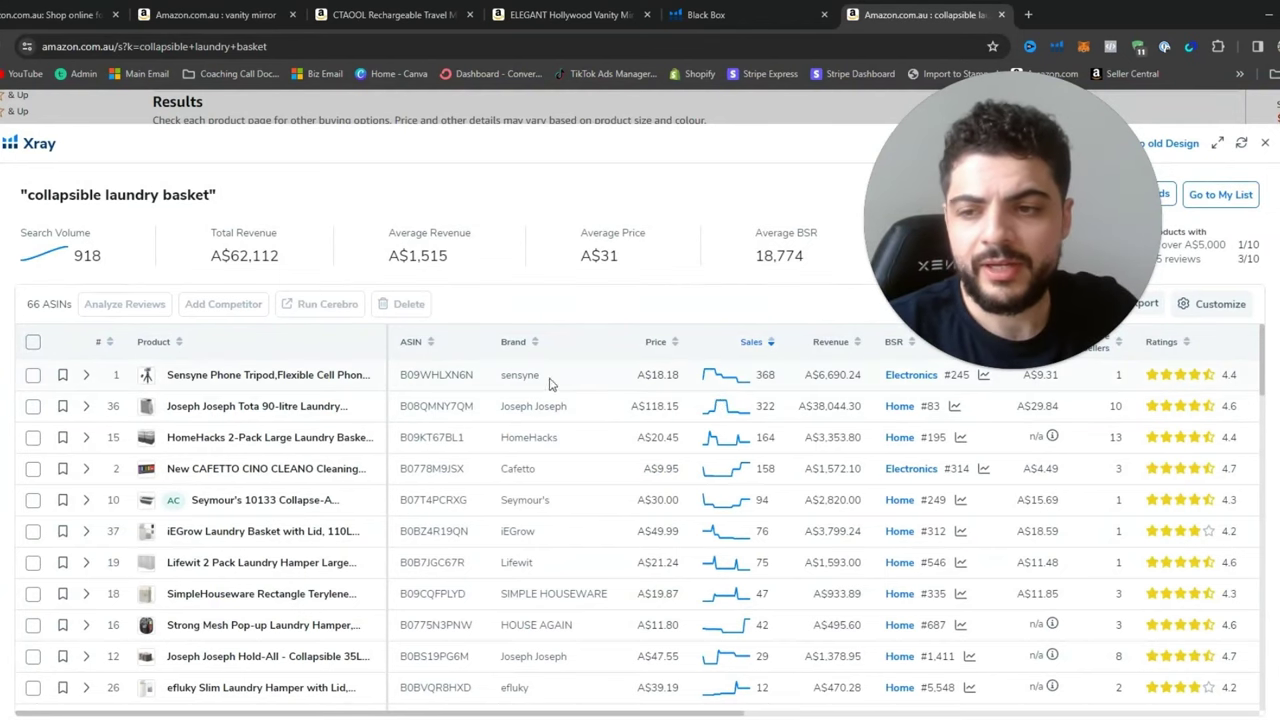
# Remove the unrelated Sensyne phone tripod from the Xray product list.
pyautogui.click(32, 375)
pyautogui.click(406, 304)
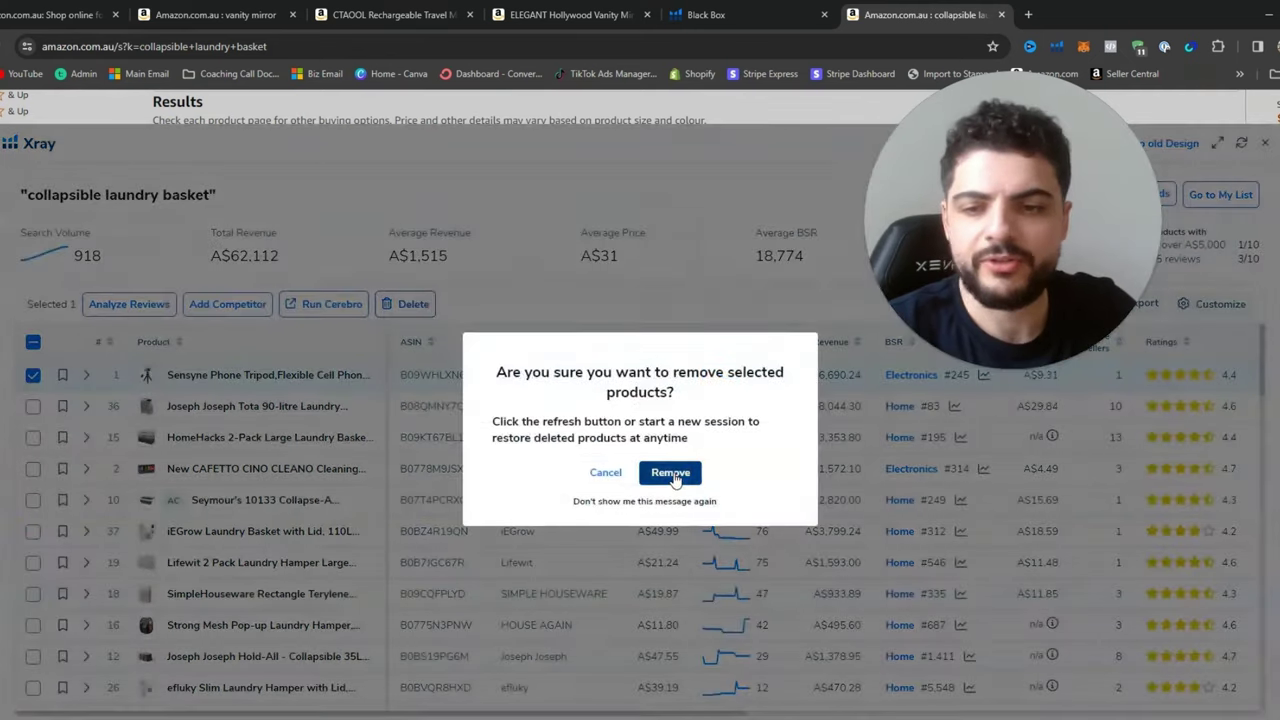
pyautogui.click(672, 476)
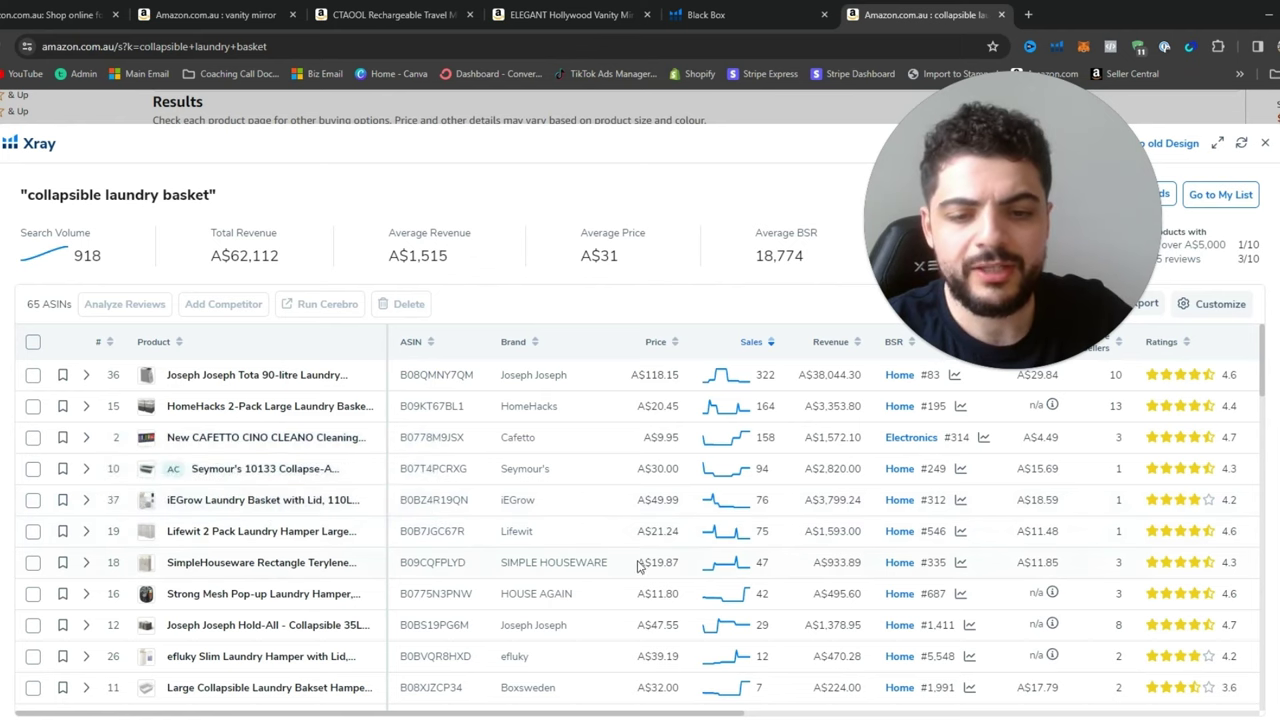
# Check the sales figures of the remaining laundry products, and sort the list by revenue, highest first.
pyautogui.scroll(-3, 427, 532)
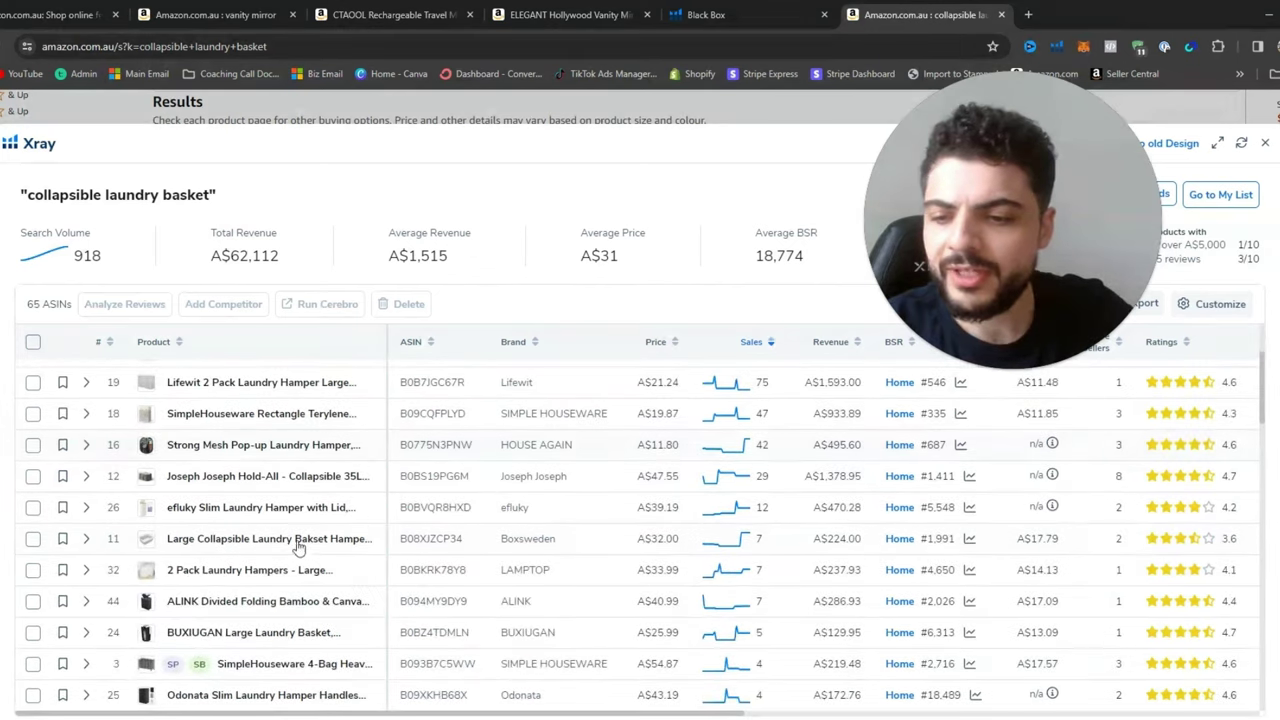
pyautogui.scroll(-1, 283, 547)
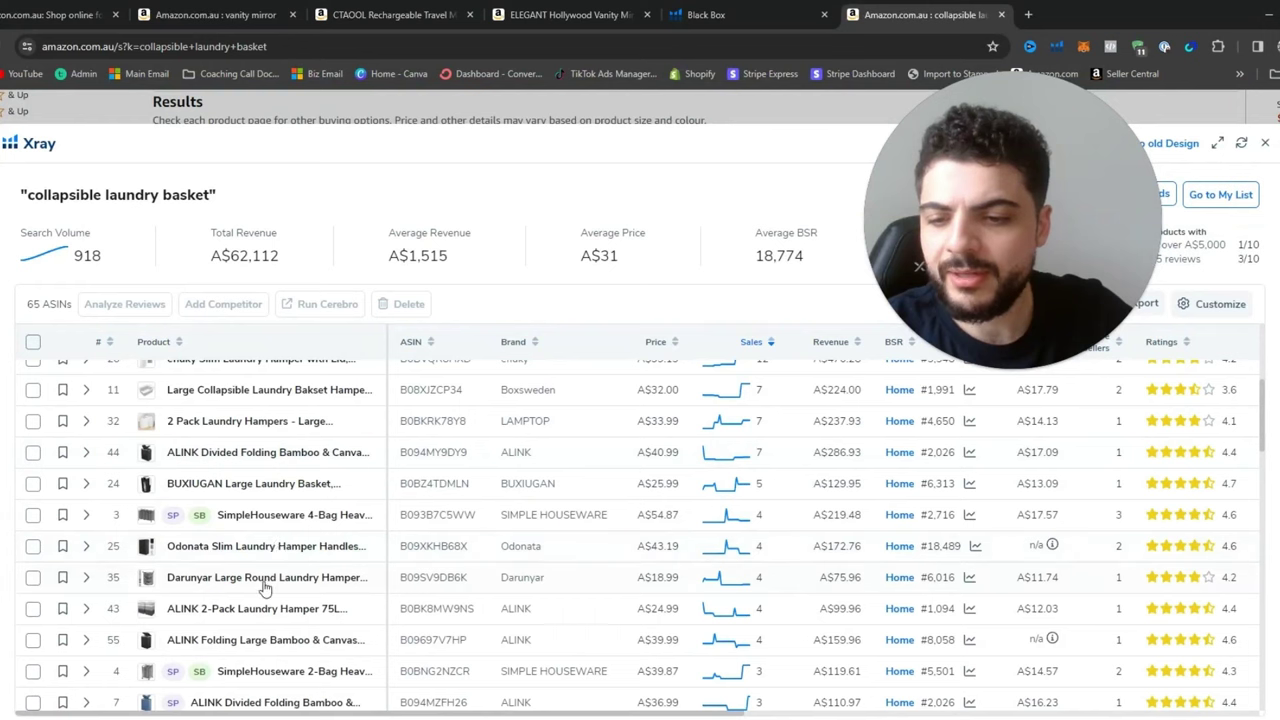
pyautogui.scroll(1, 255, 589)
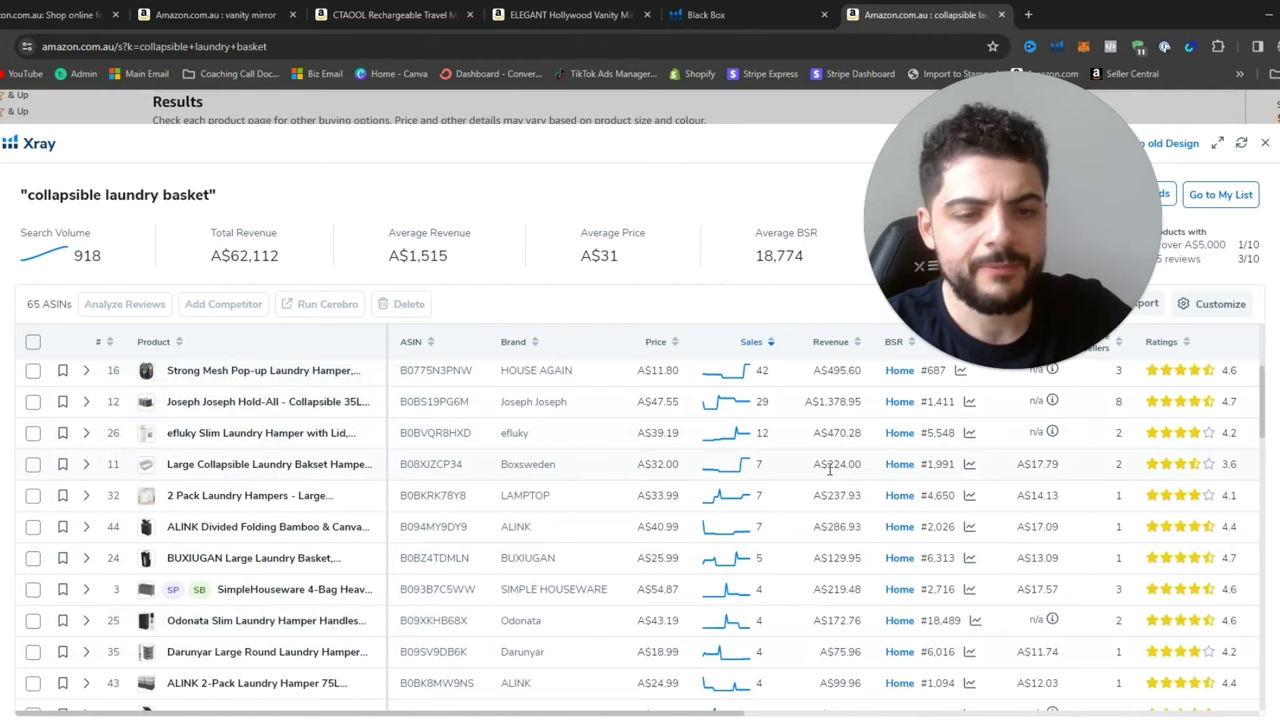
pyautogui.click(842, 345)
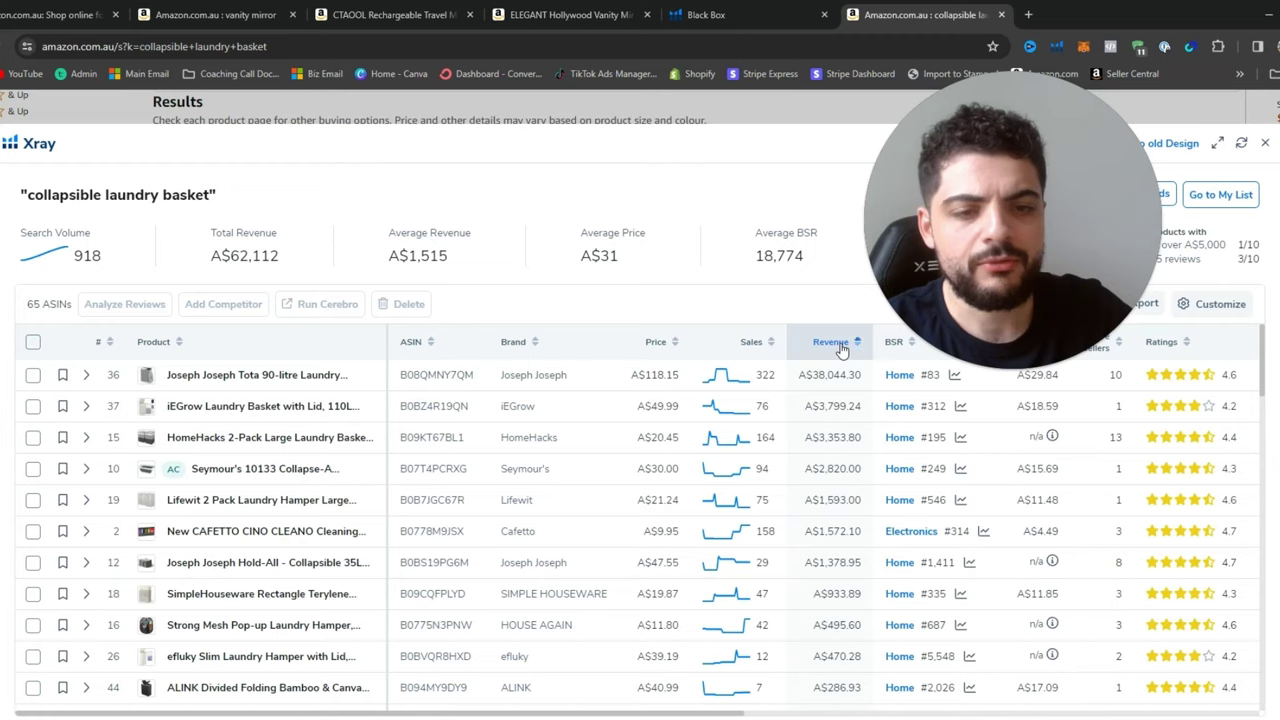
pyautogui.click(842, 345)
pyautogui.click(840, 345)
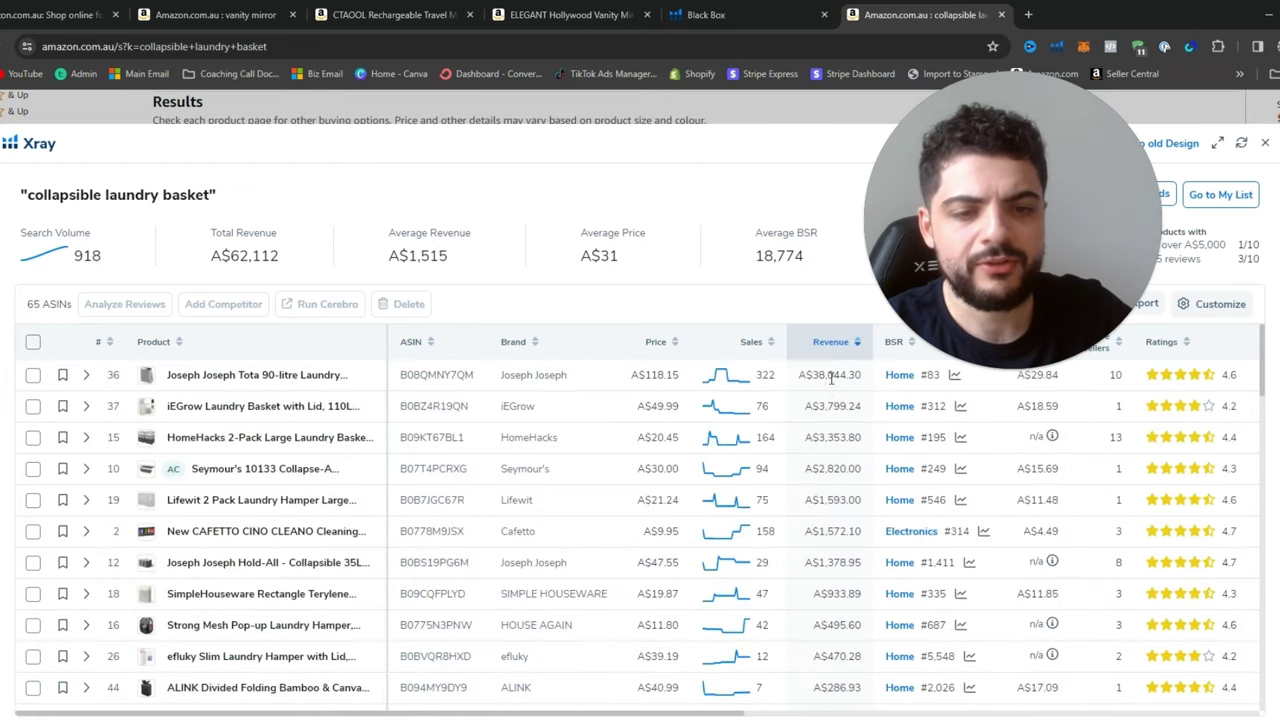
# Open the Joseph Joseph Tota 90-litre laundry basket listing in a new tab and review its product summary and details.
pyautogui.rightClick(237, 380)
pyautogui.click(300, 386)
pyautogui.click(1098, 15)
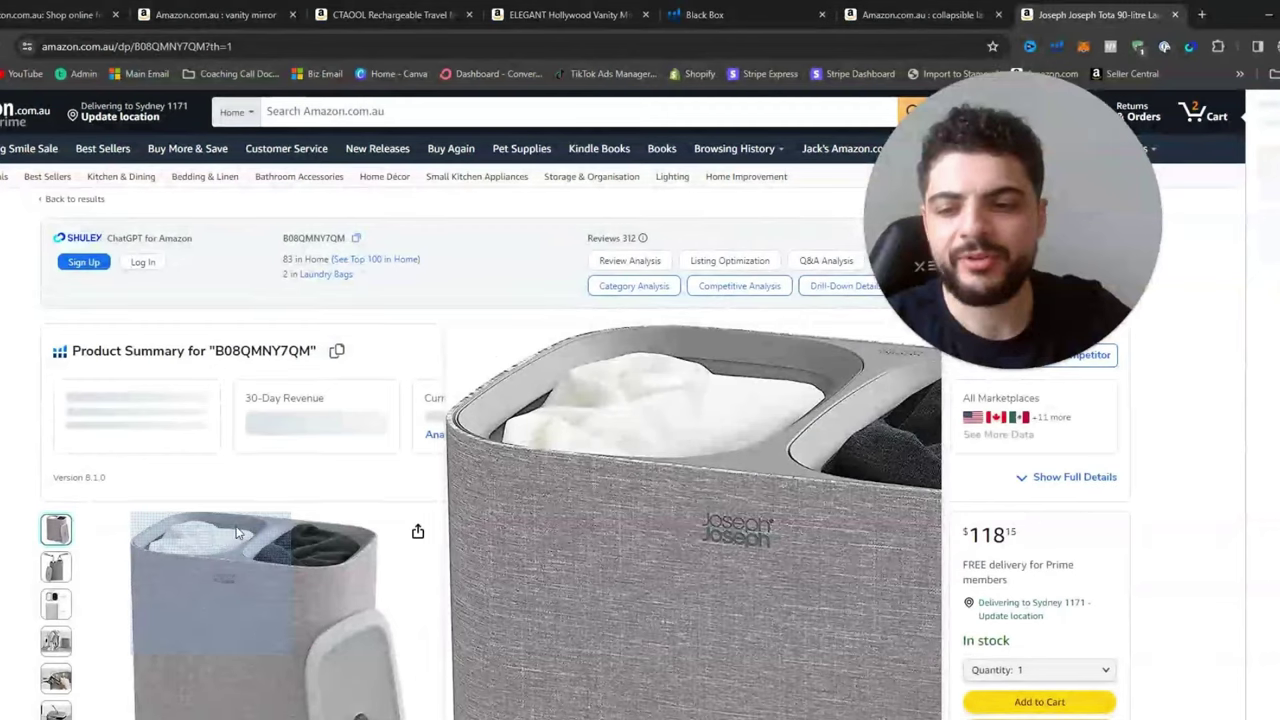
pyautogui.scroll(-2, 745, 497)
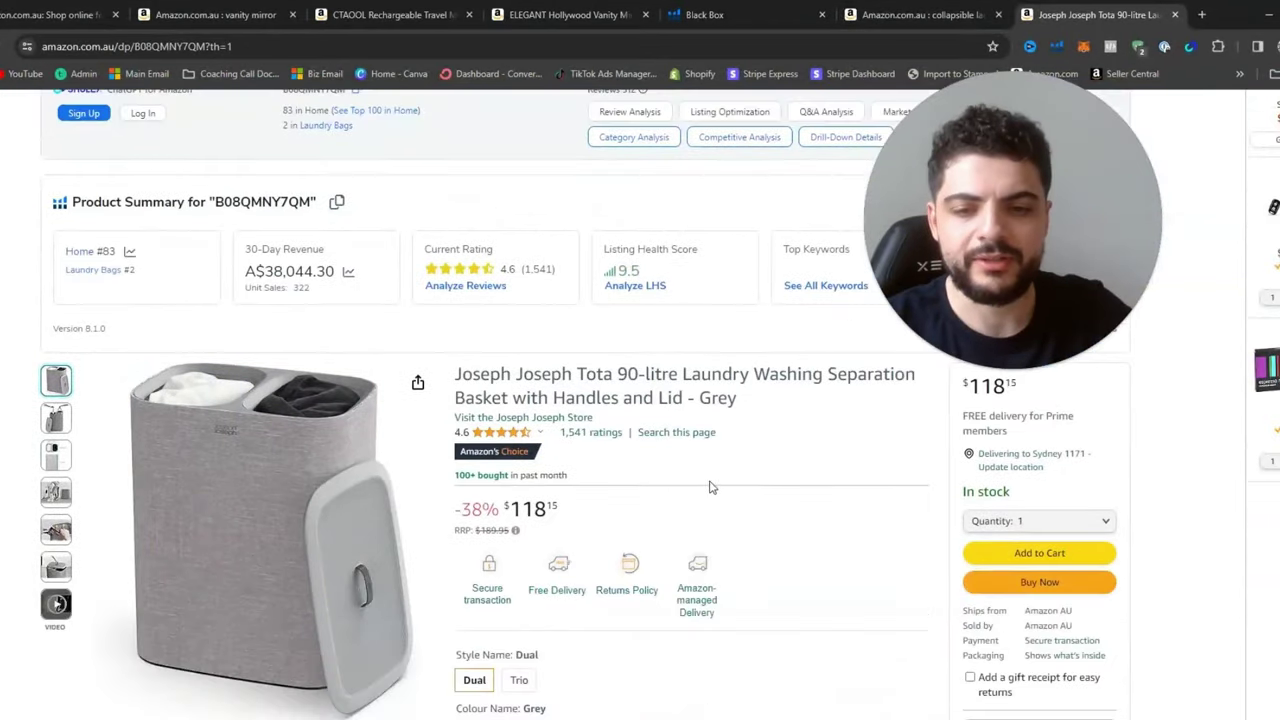
pyautogui.moveTo(537, 456)
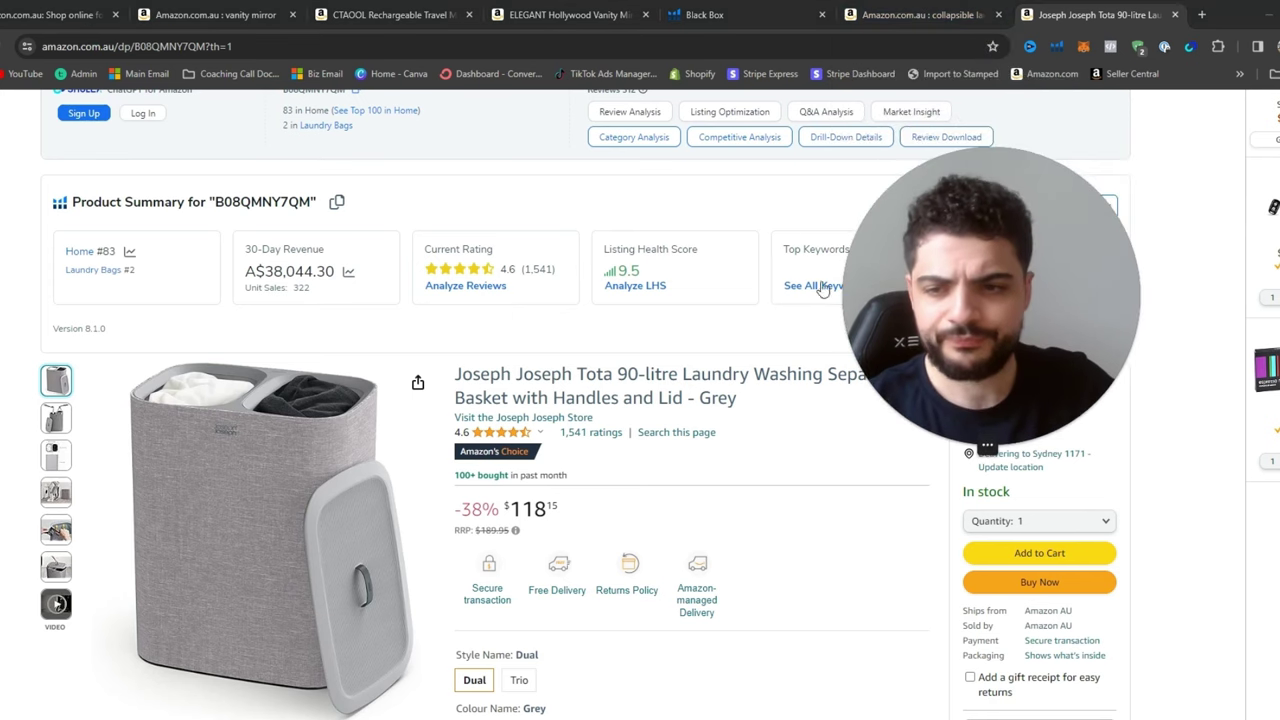
# From the Xray results, open the iEGrow Laundry Basket with Lid listing in a new tab and review its images and product summary.
pyautogui.click(920, 14)
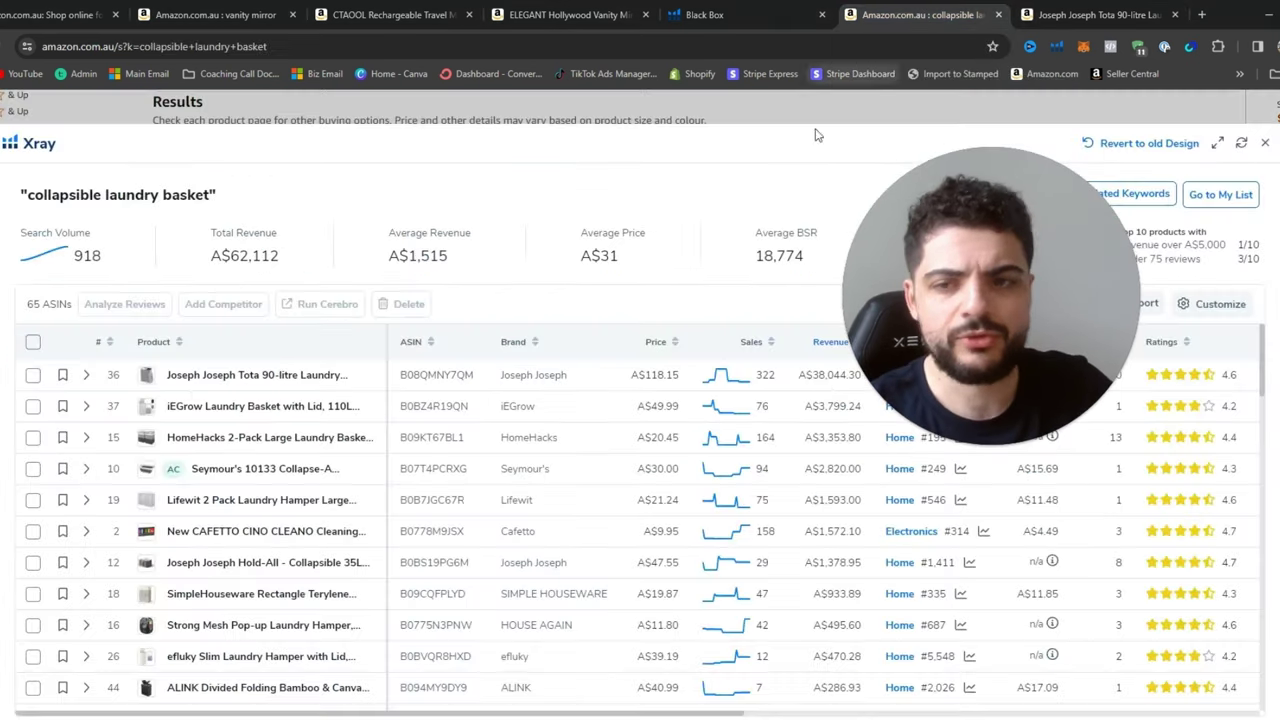
pyautogui.rightClick(226, 415)
pyautogui.click(284, 424)
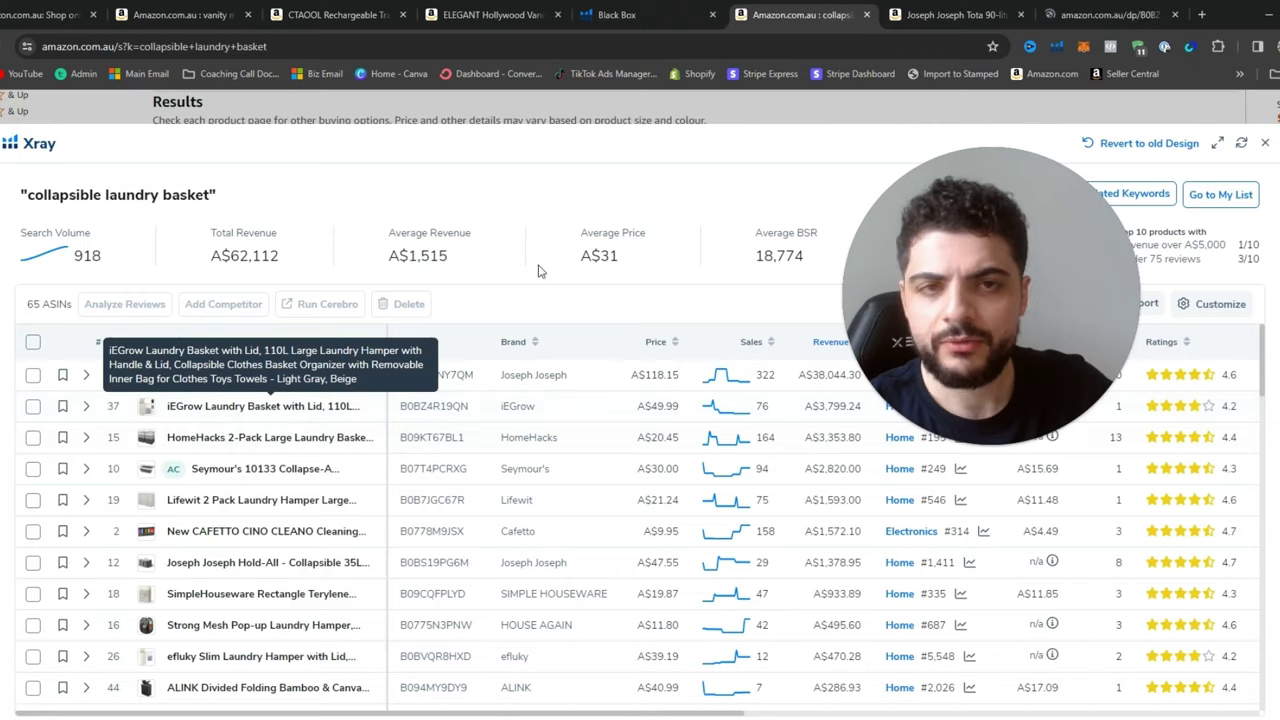
pyautogui.click(1097, 14)
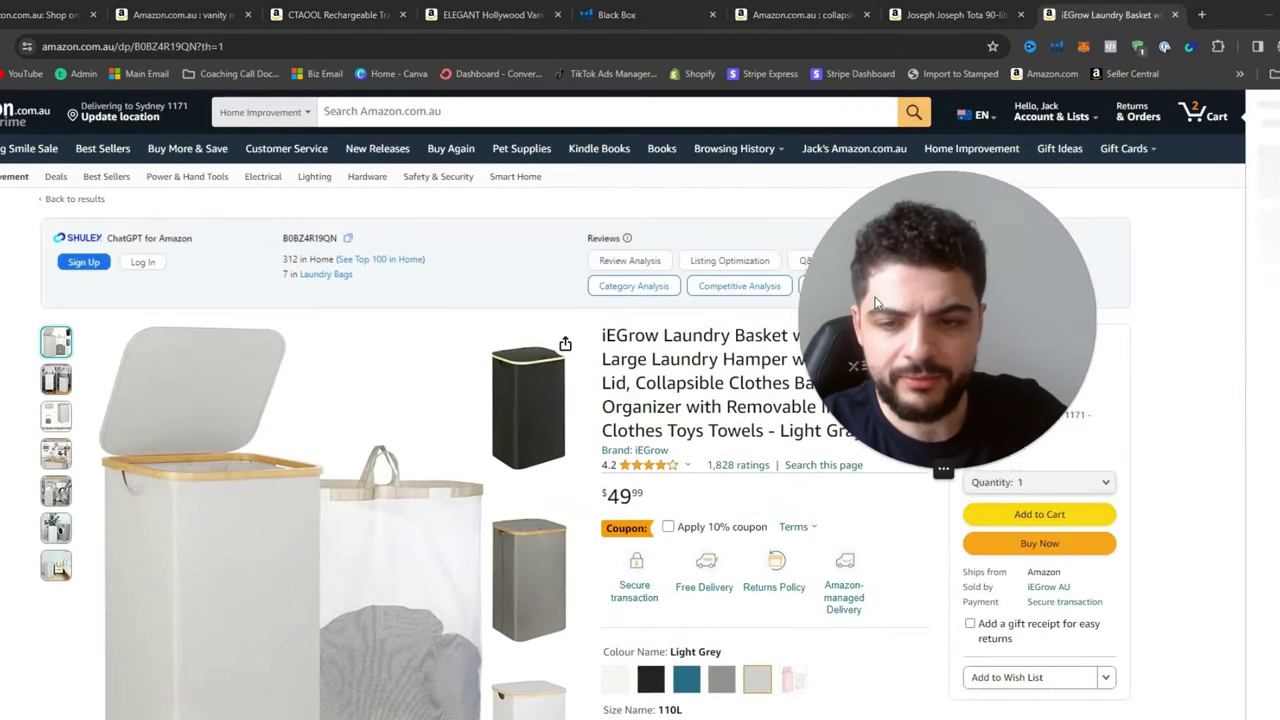
pyautogui.scroll(-2, 700, 320)
pyautogui.scroll(-2, 480, 420)
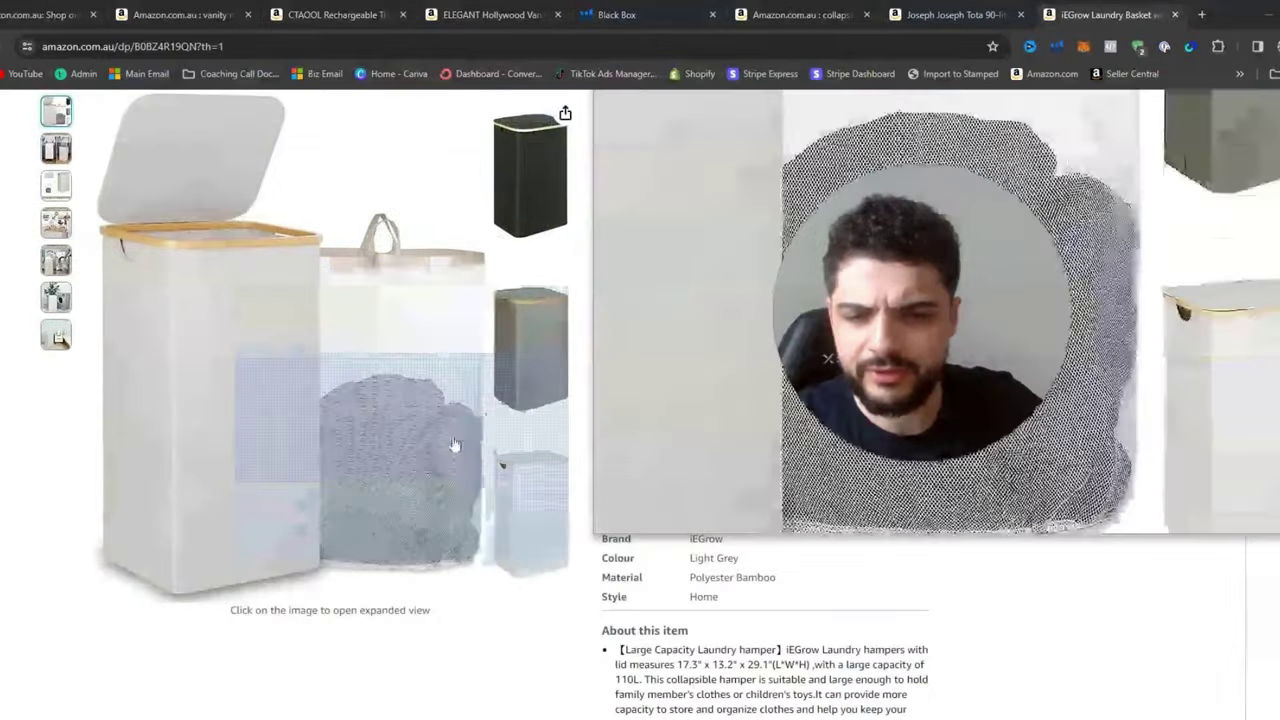
pyautogui.scroll(3, 598, 395)
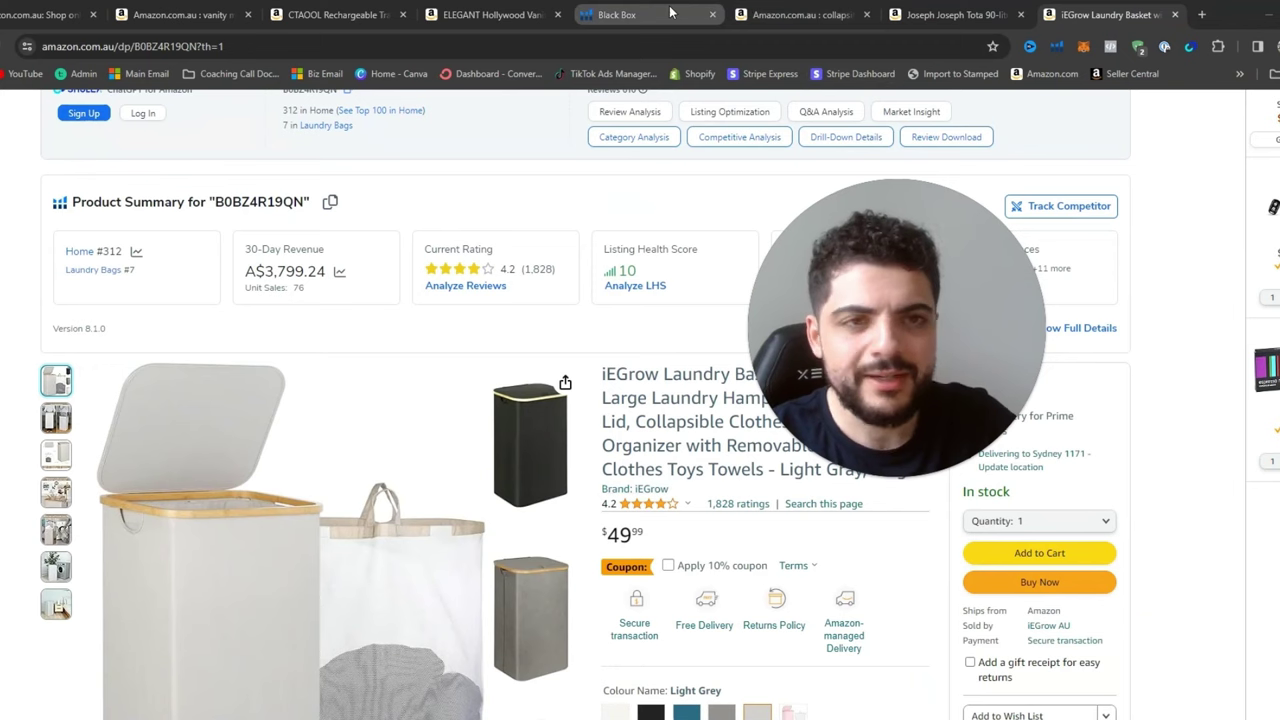
# From the Xray results, open the Joseph Joseph Hold-All Collapsible 35L listing in a new tab and review its summary, price and ratings.
pyautogui.click(800, 8)
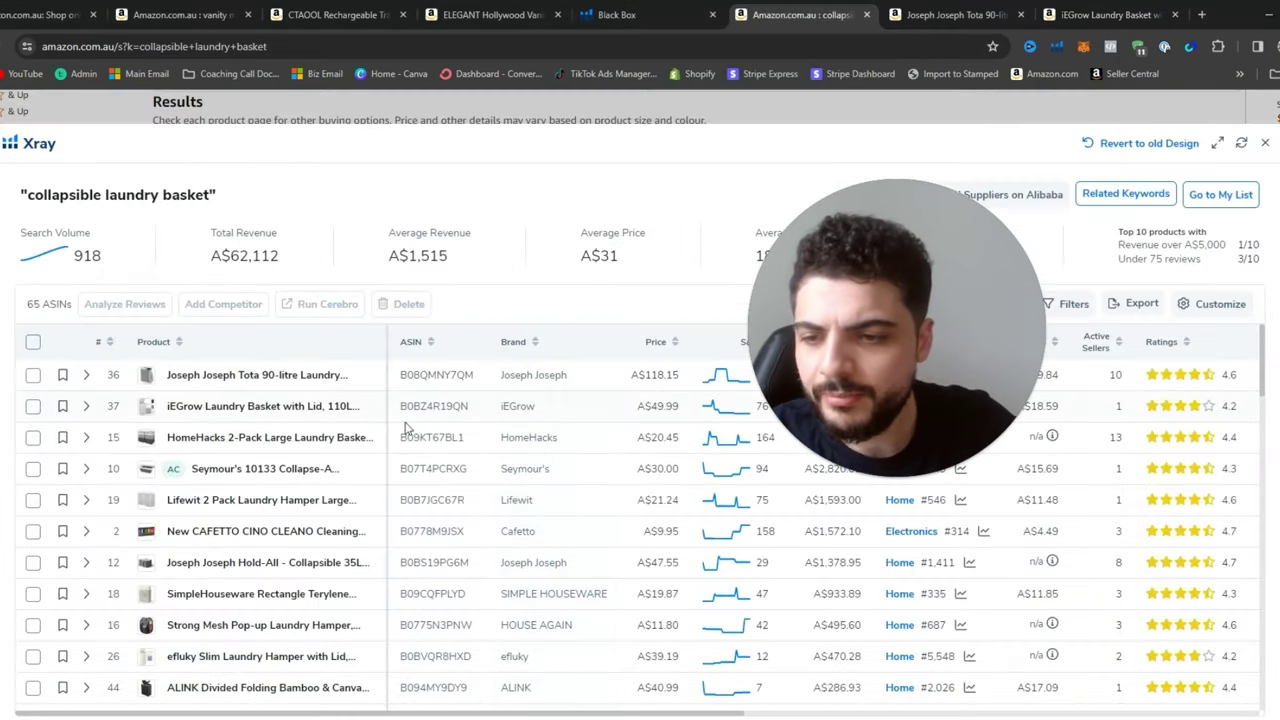
pyautogui.scroll(-1, 220, 490)
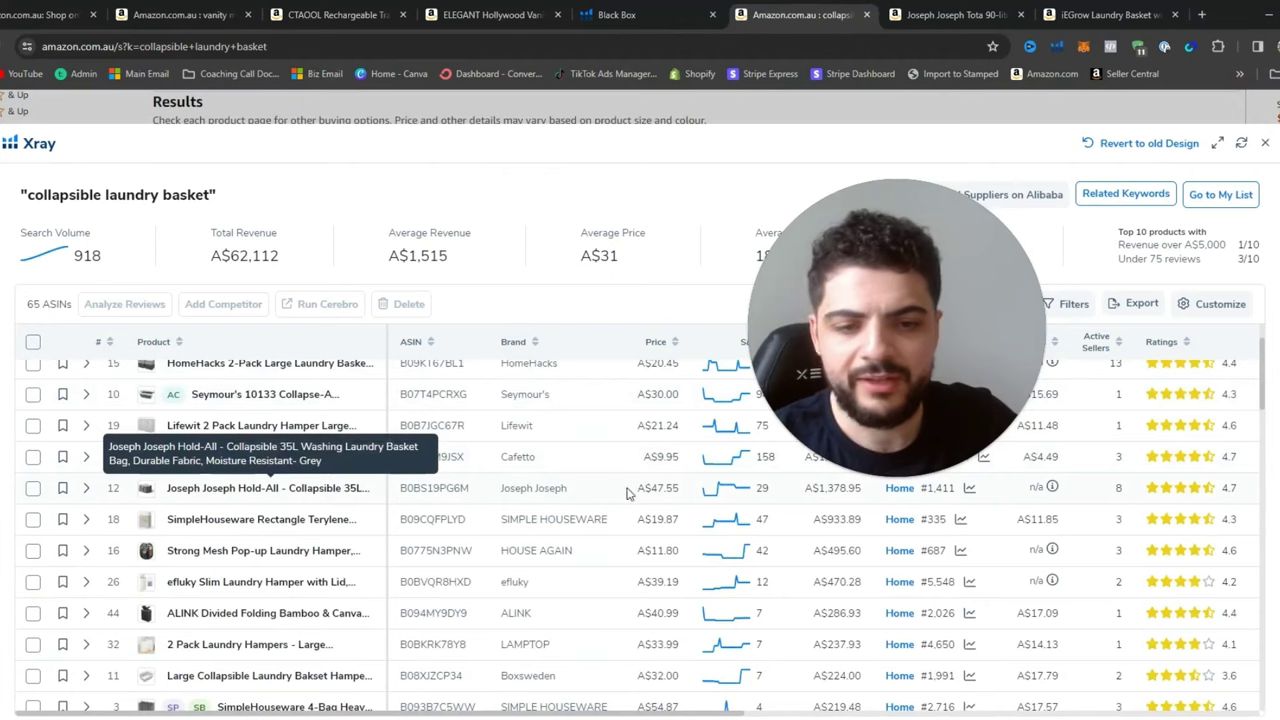
pyautogui.moveTo(845, 406); pyautogui.dragTo(1020, 450)
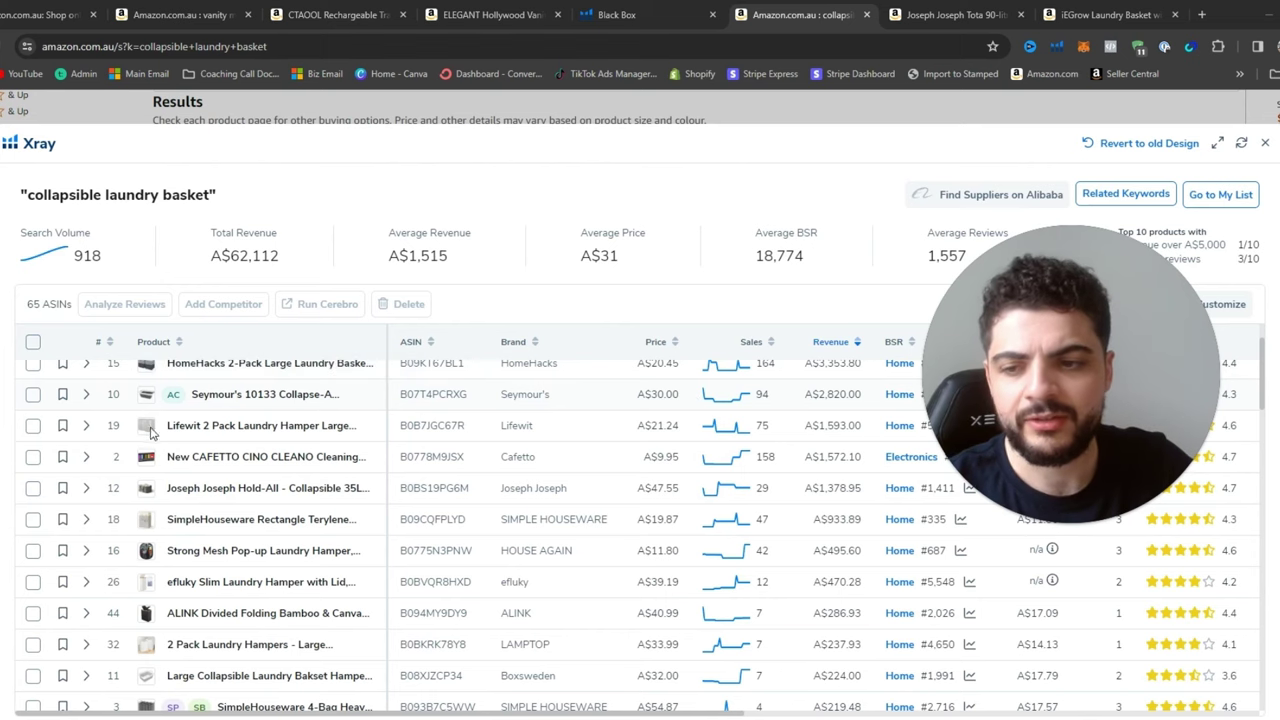
pyautogui.rightClick(204, 488)
pyautogui.click(240, 509)
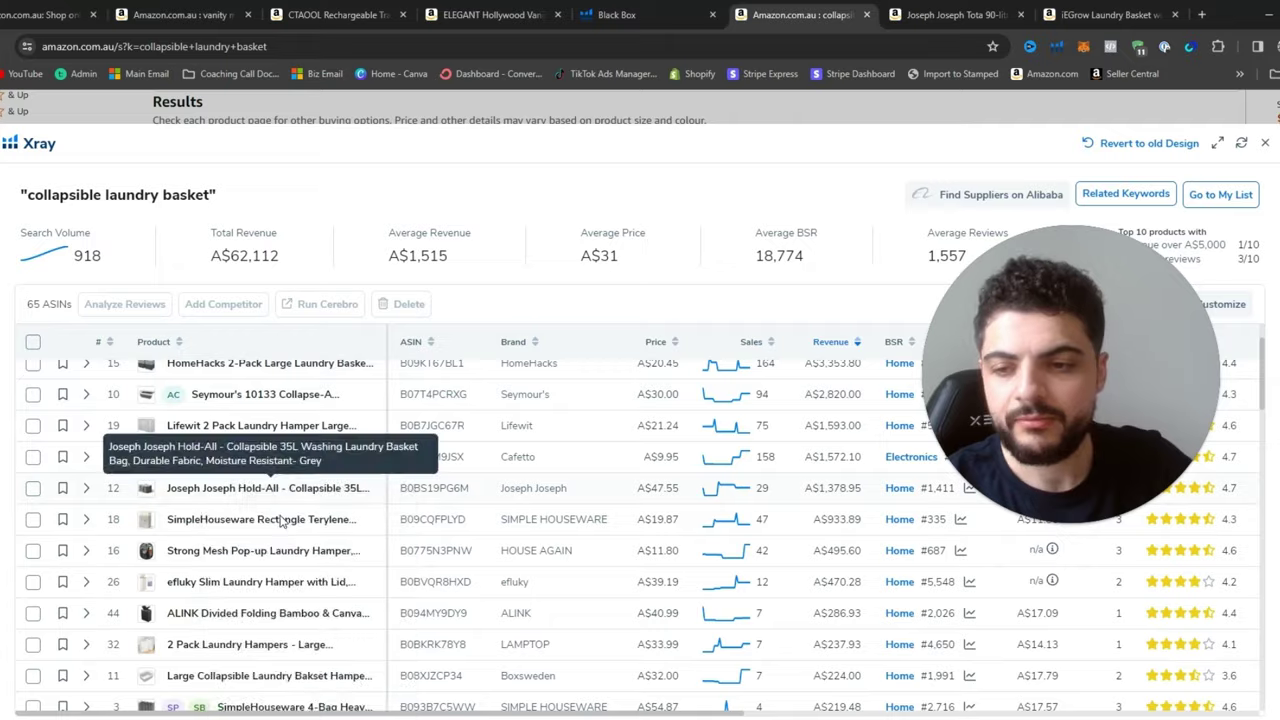
pyautogui.doubleClick(875, 14)
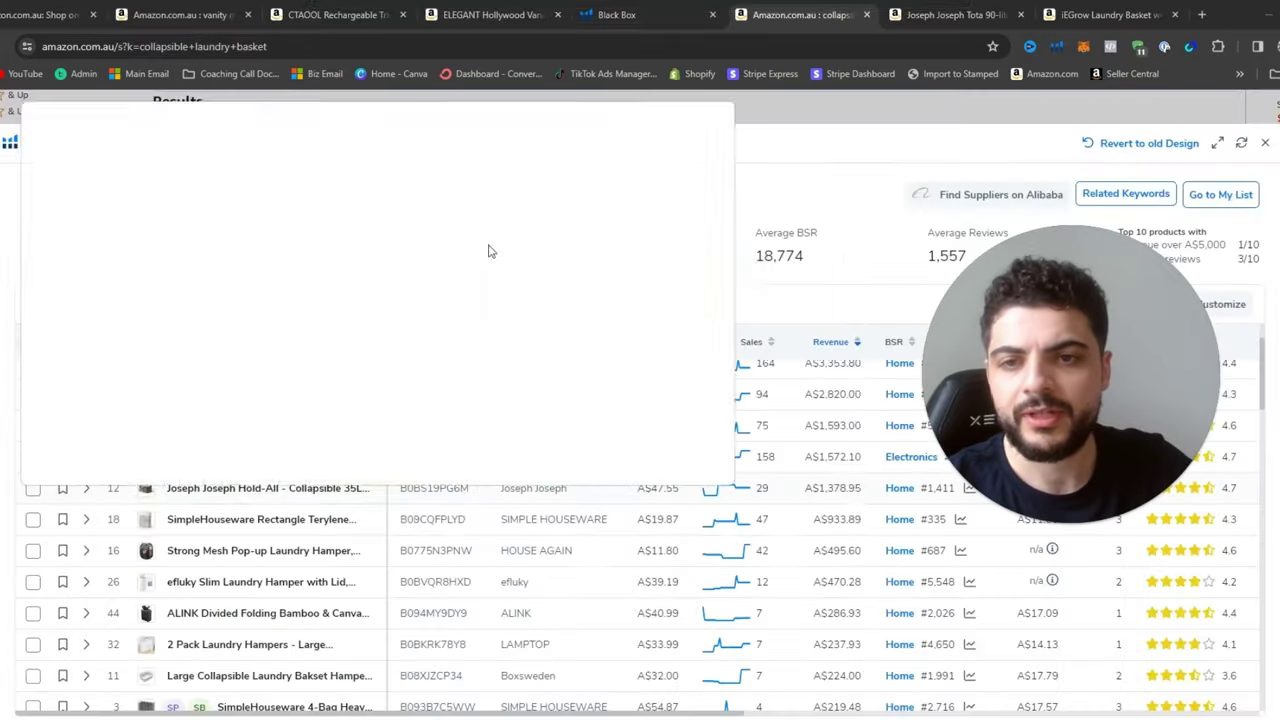
pyautogui.moveTo(875, 48); pyautogui.dragTo(1117, 14)
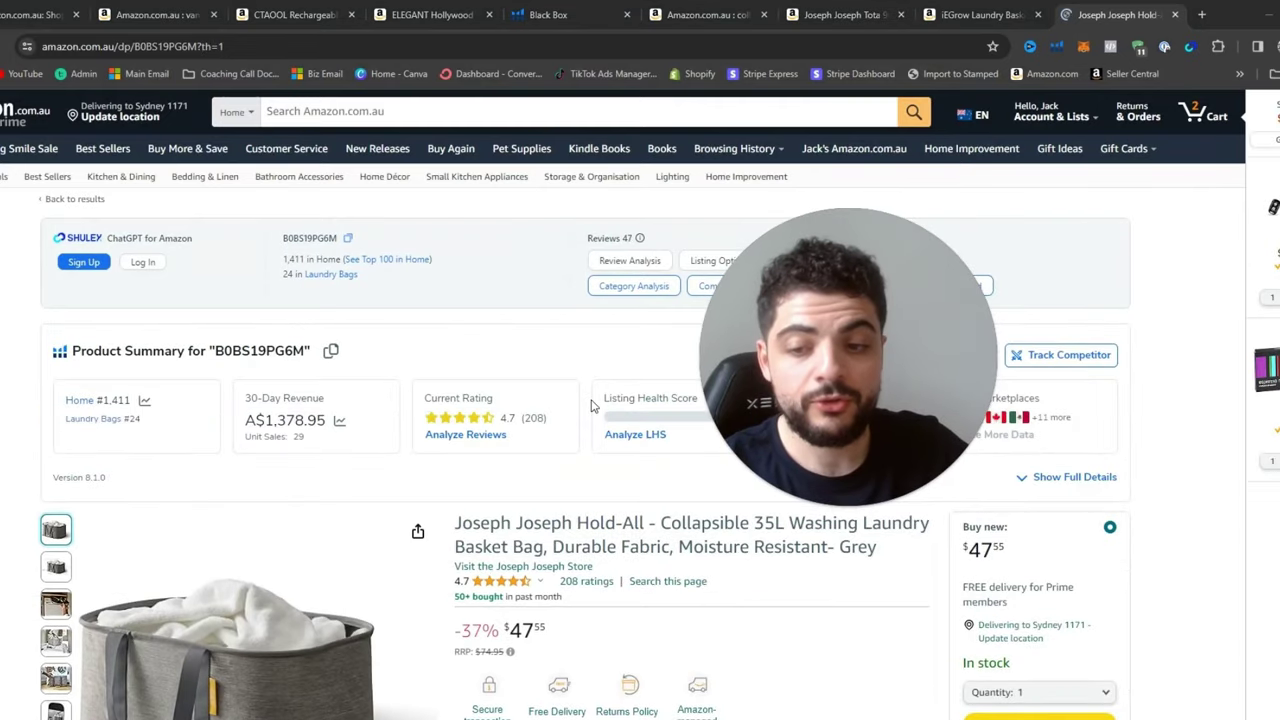
pyautogui.scroll(-2, 549, 434)
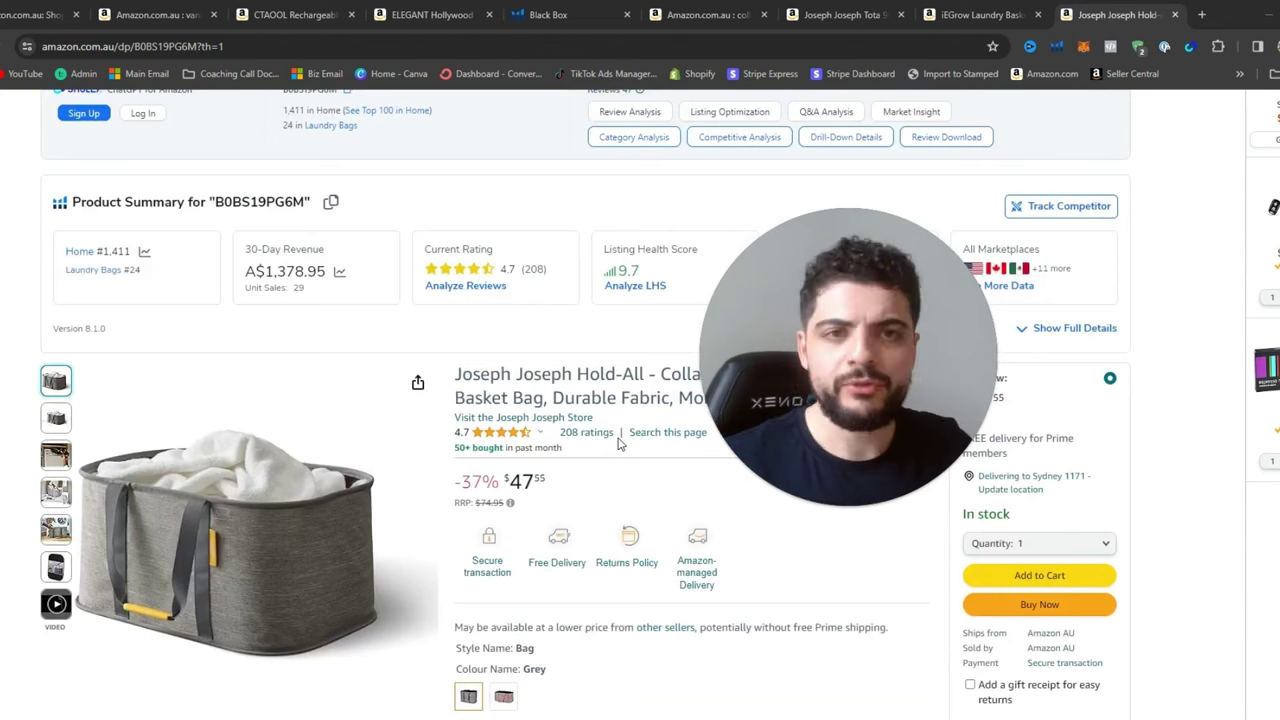
# Revisit the Joseph Joseph Tota listing and compare its revenue with that of the other products in the Xray results.
pyautogui.click(825, 15)
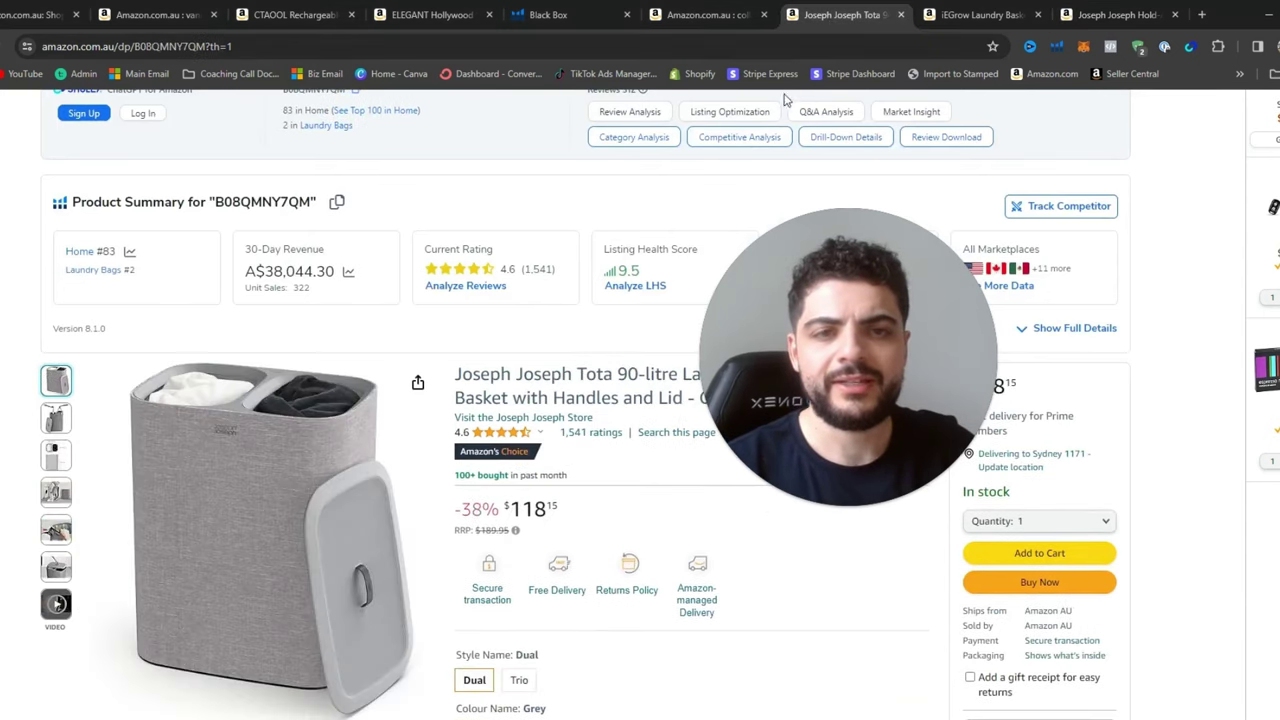
pyautogui.click(774, 24)
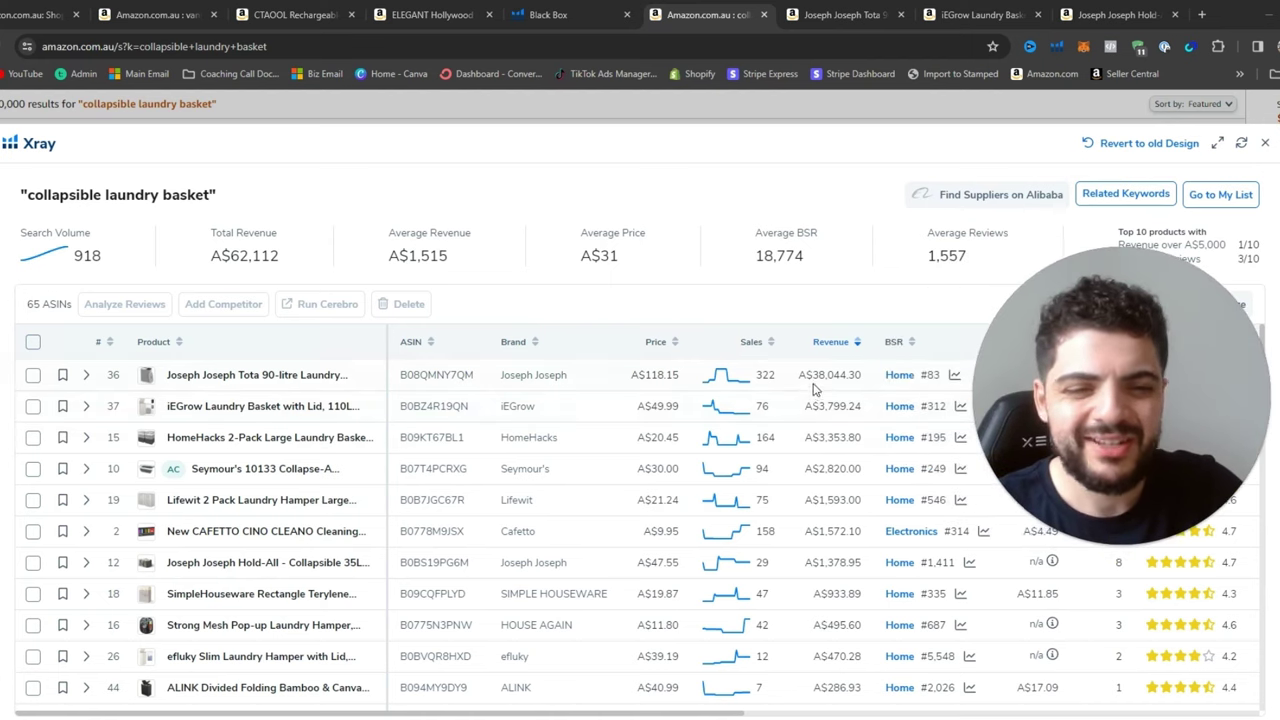
pyautogui.moveTo(812, 375); pyautogui.dragTo(835, 376)
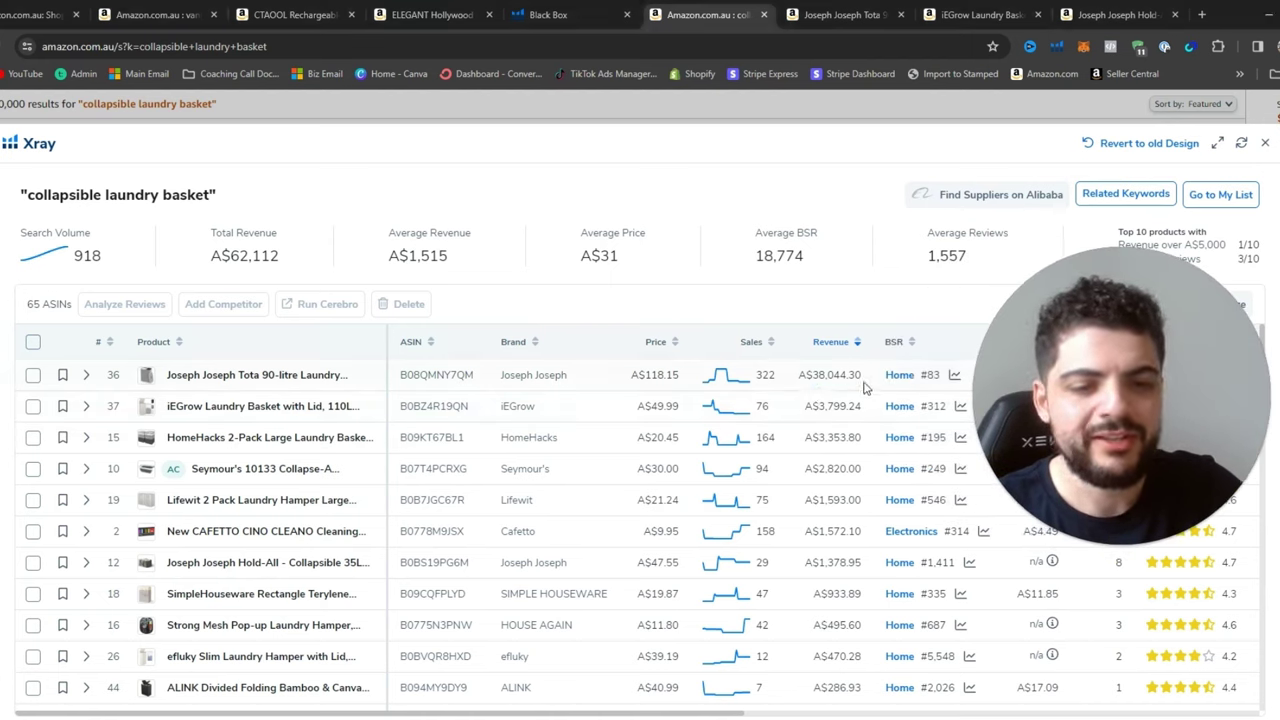
pyautogui.moveTo(850, 546); pyautogui.dragTo(822, 427)
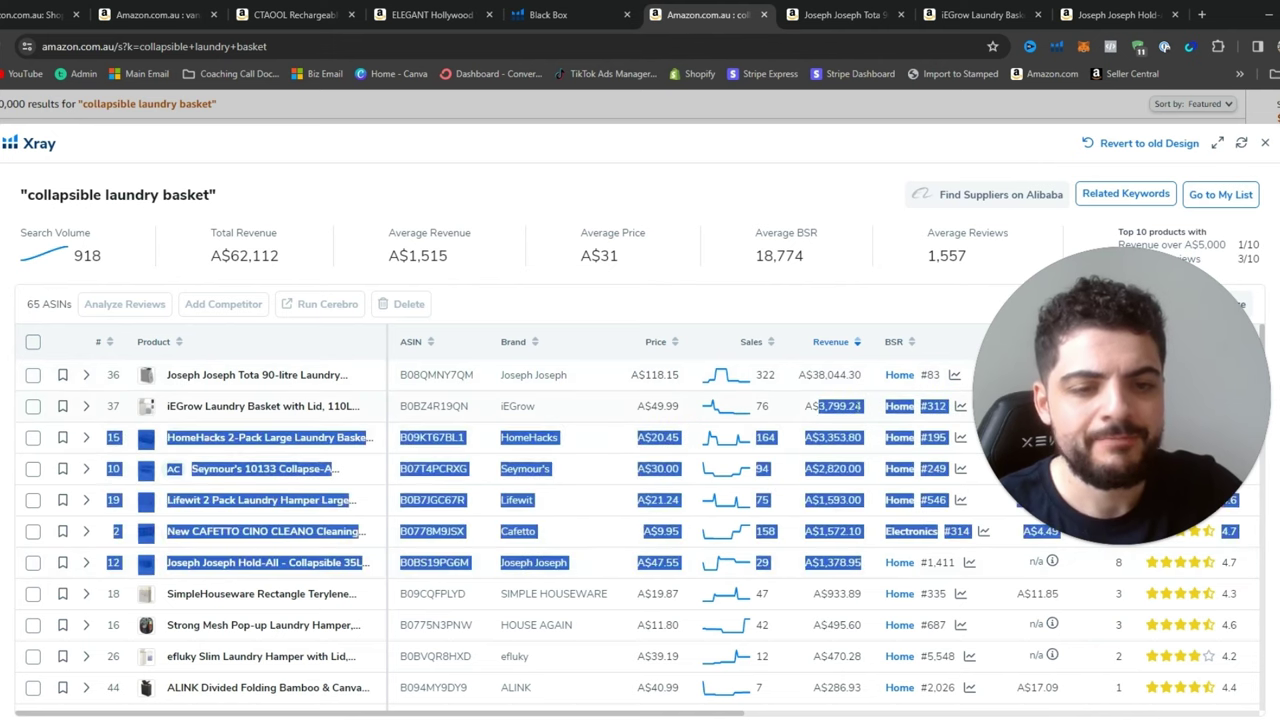
pyautogui.click(860, 413)
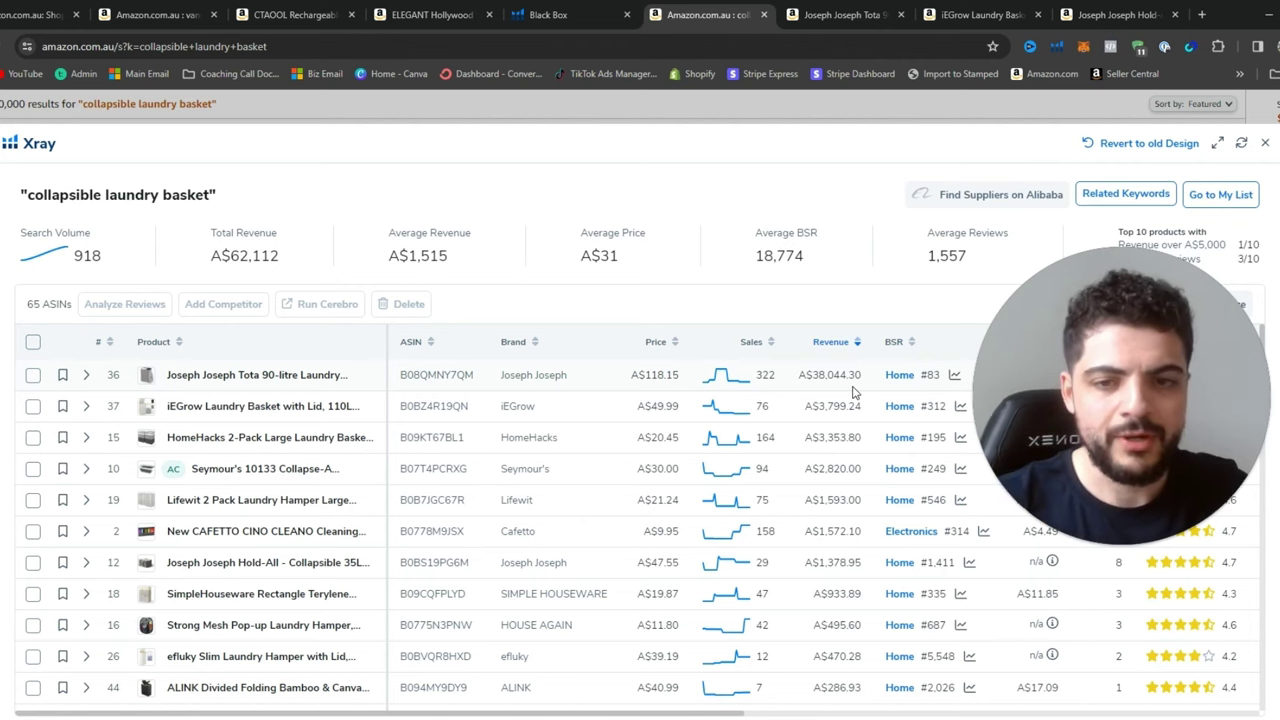
# Return to the Black Box results and look through more products for other candidates.
pyautogui.click(553, 14)
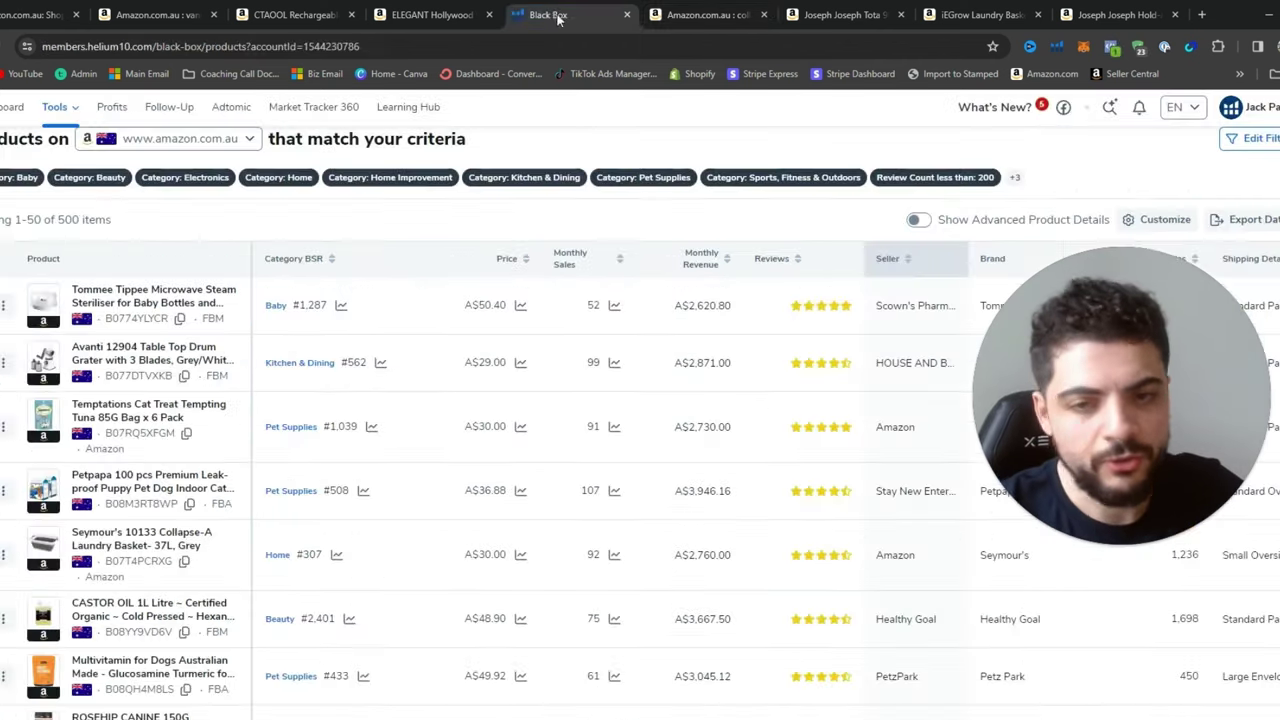
pyautogui.scroll(-6, 225, 357)
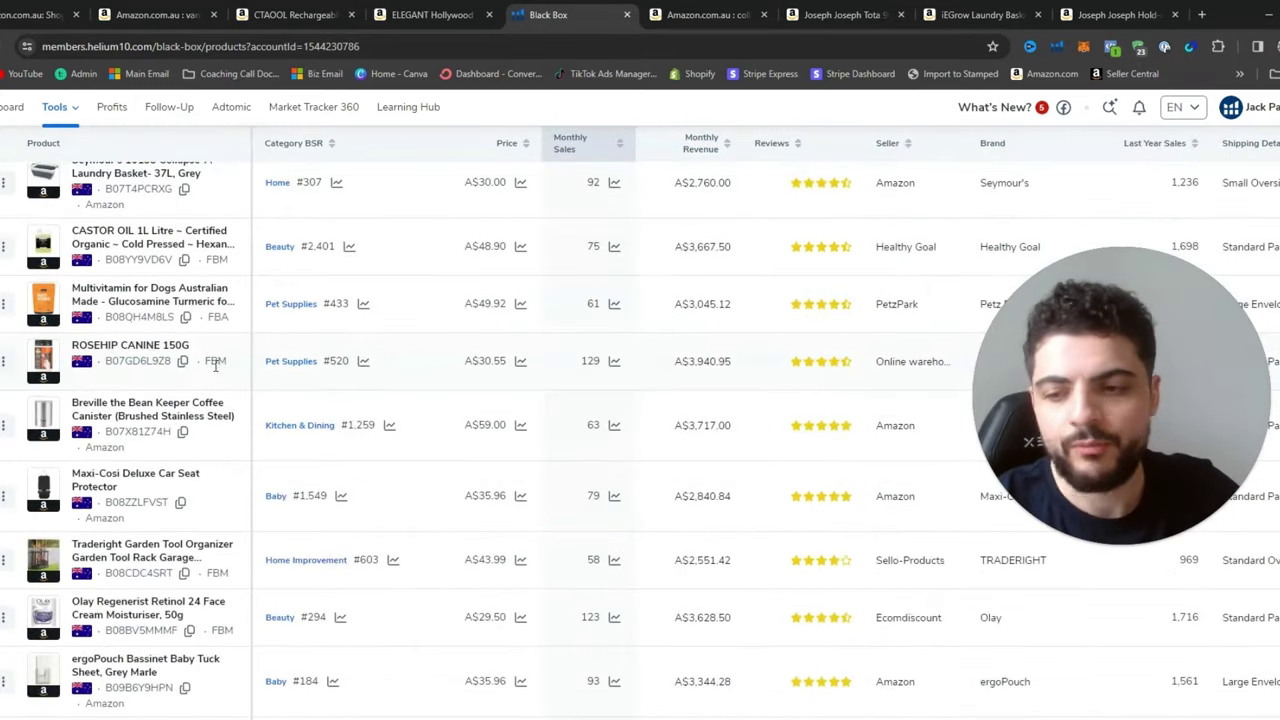
pyautogui.scroll(-1, 190, 373)
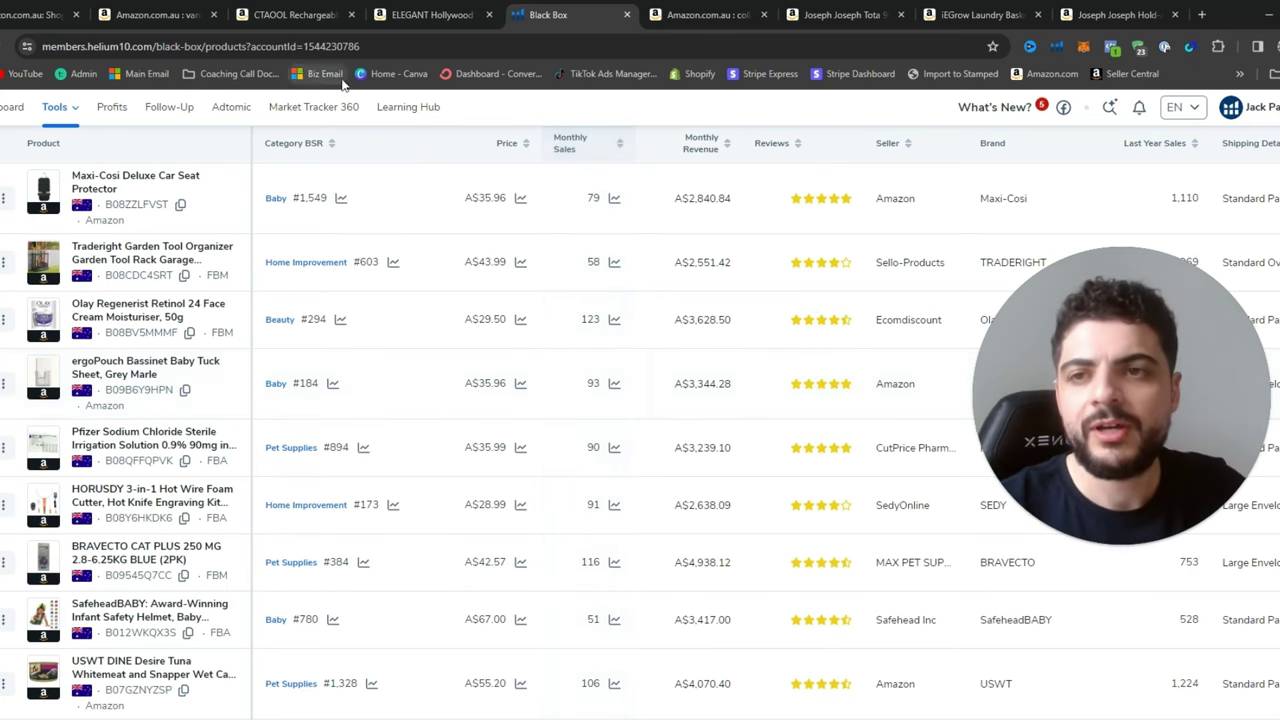
# Go back to the ELEGANT Hollywood Vanity Mirror listing, close its Xray overlay and examine the main product image.
pyautogui.click(415, 16)
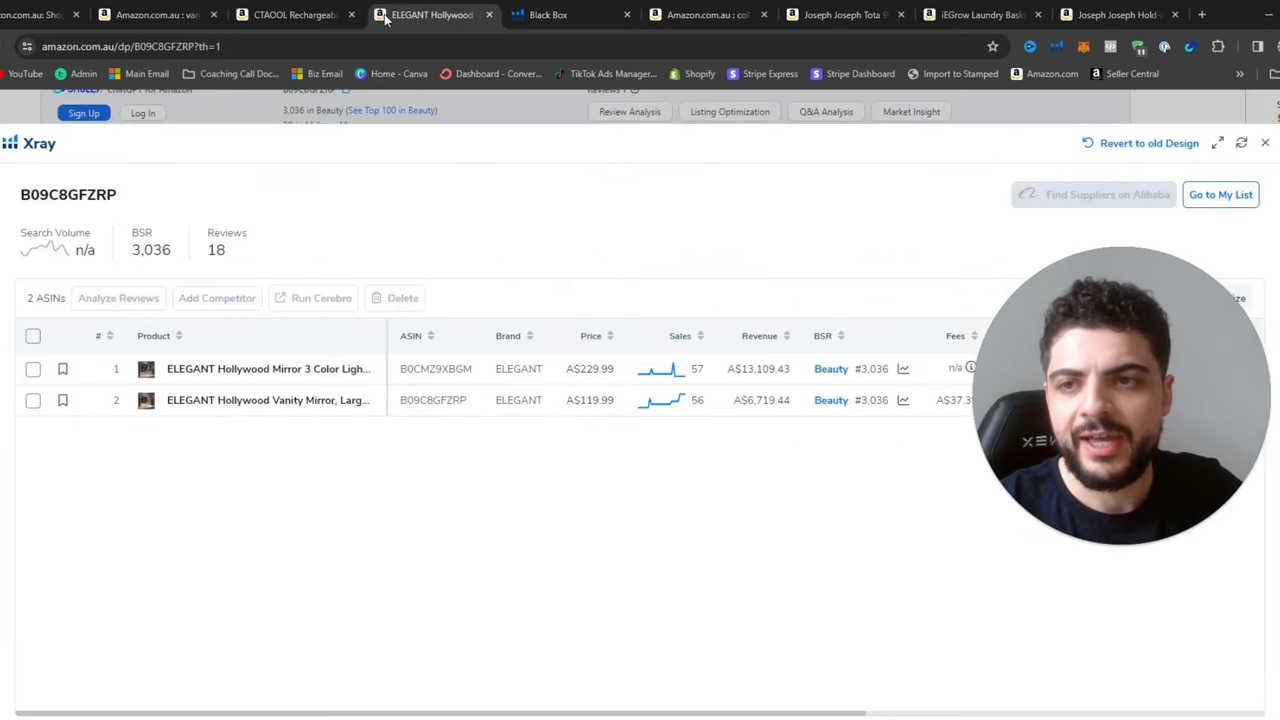
pyautogui.click(1265, 143)
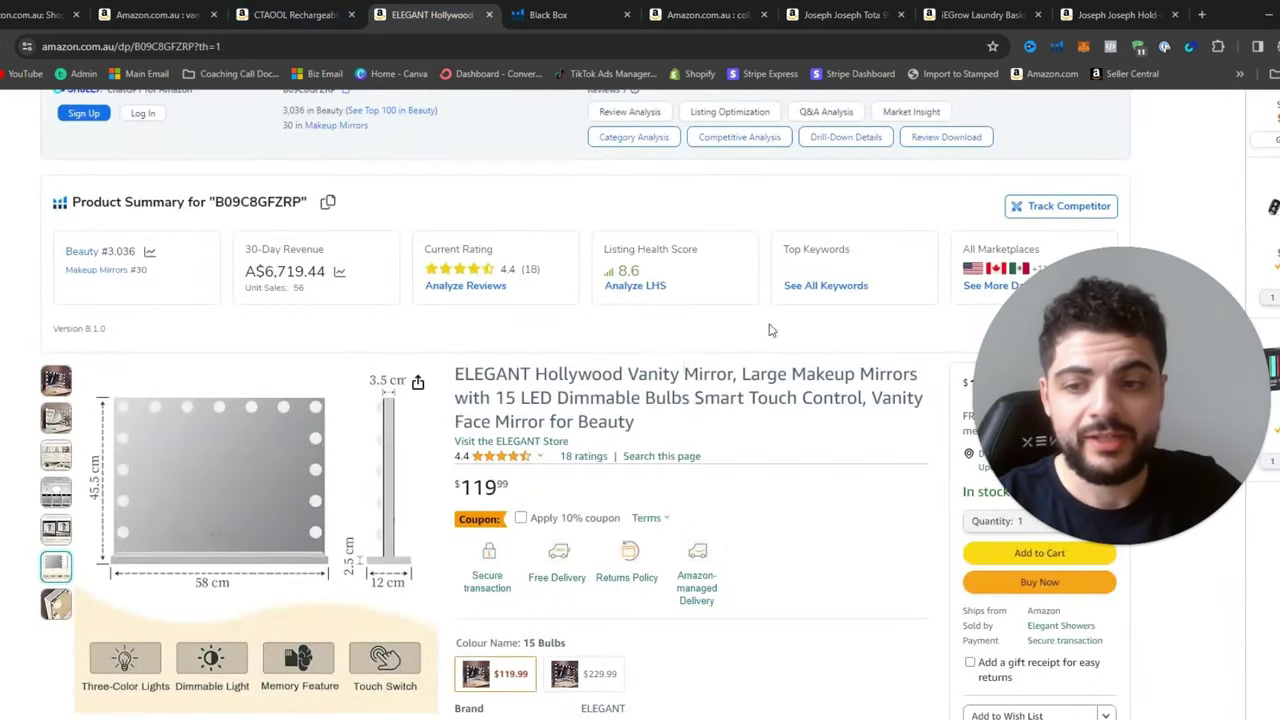
pyautogui.moveTo(56, 380)
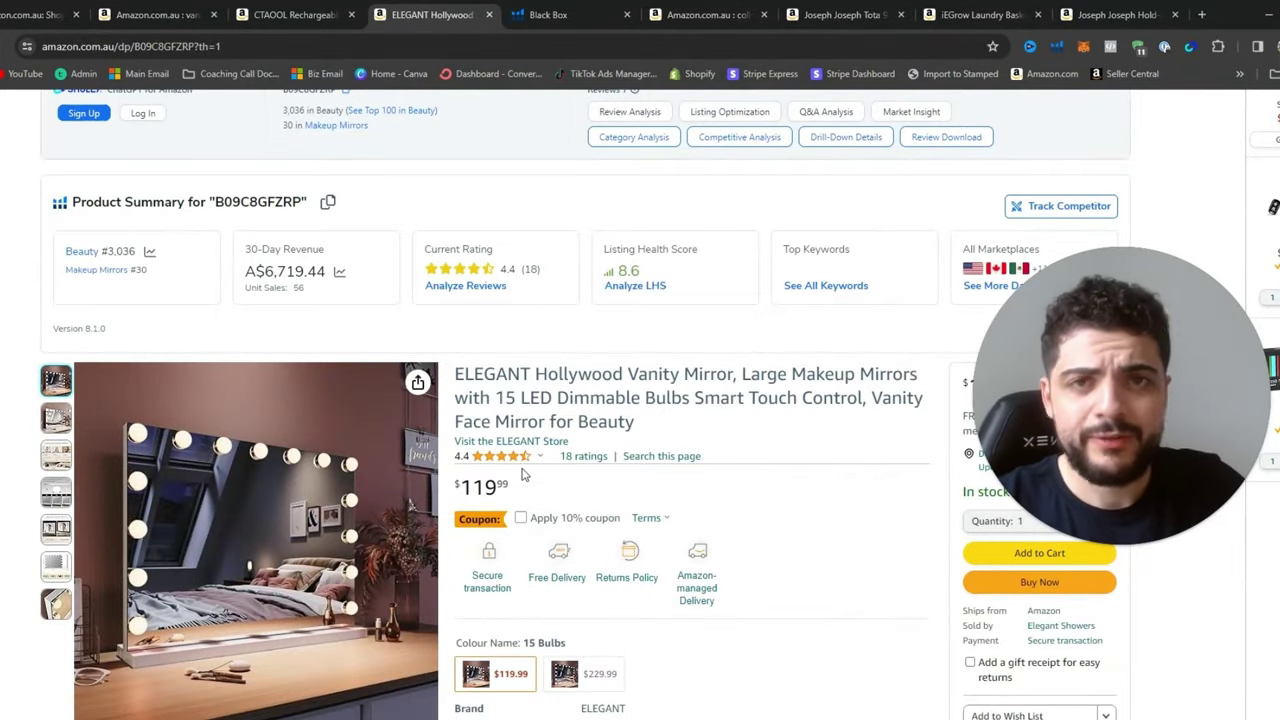
pyautogui.moveTo(280, 530)
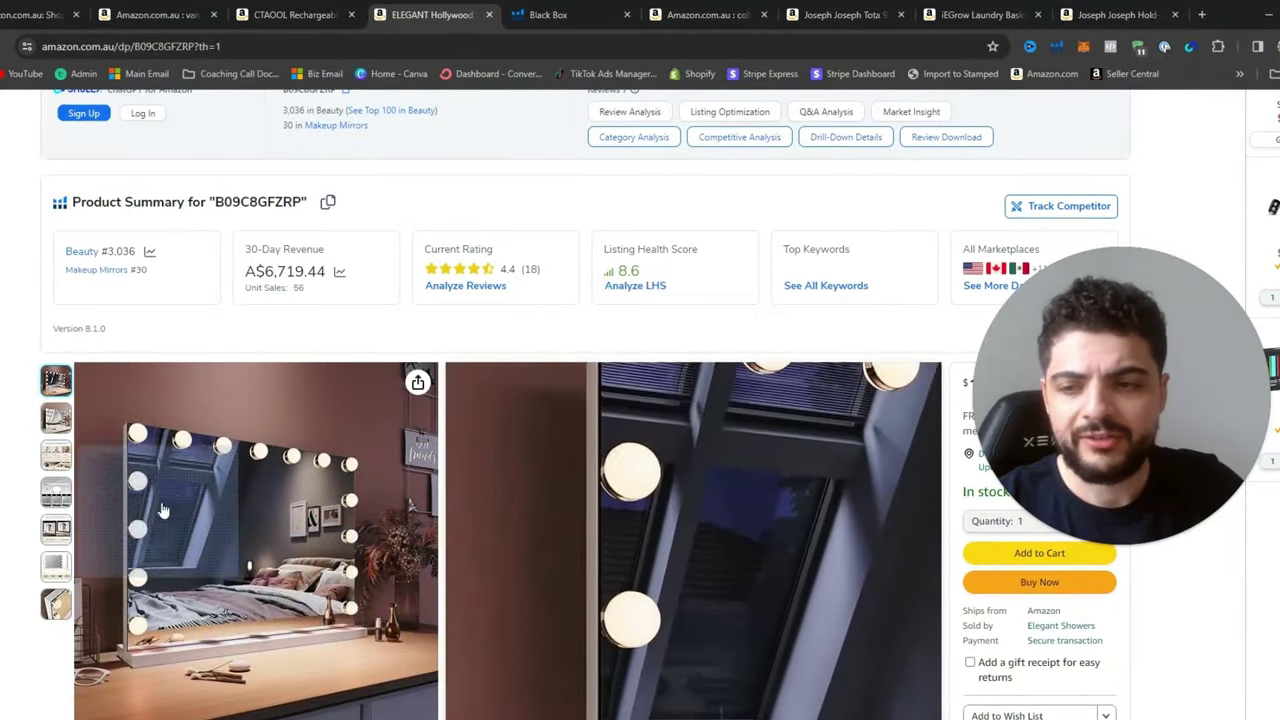